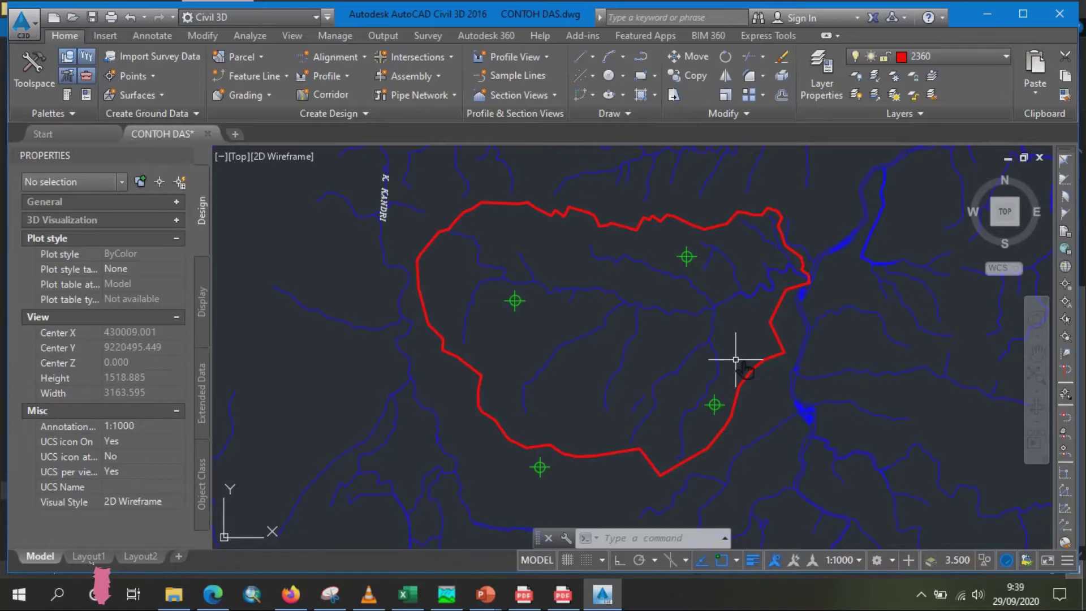
# Turn off the SUNGAI layer that holds the blue river lines by picking one of the rivers inside the watershed
pyautogui.scroll(3, 735, 360)
pyautogui.scroll(-3, 735, 358)
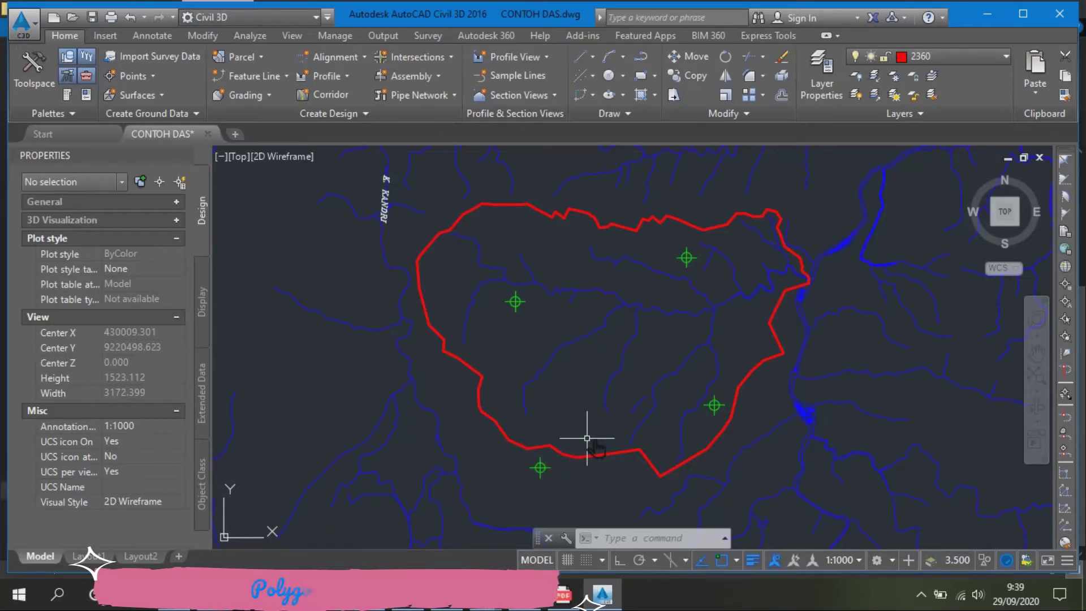
pyautogui.scroll(2, 701, 309)
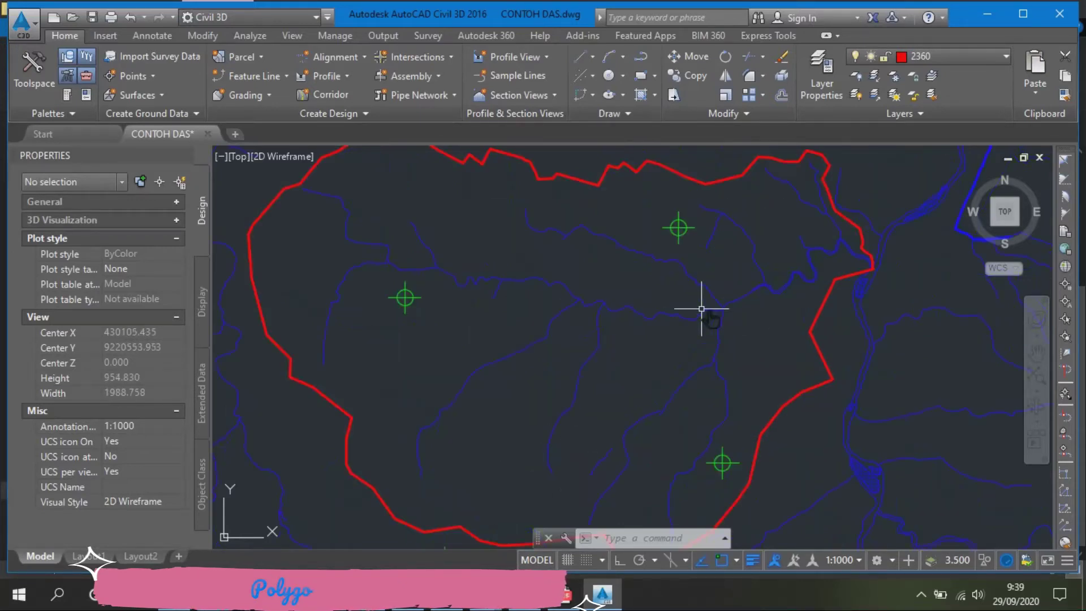
pyautogui.click(857, 76)
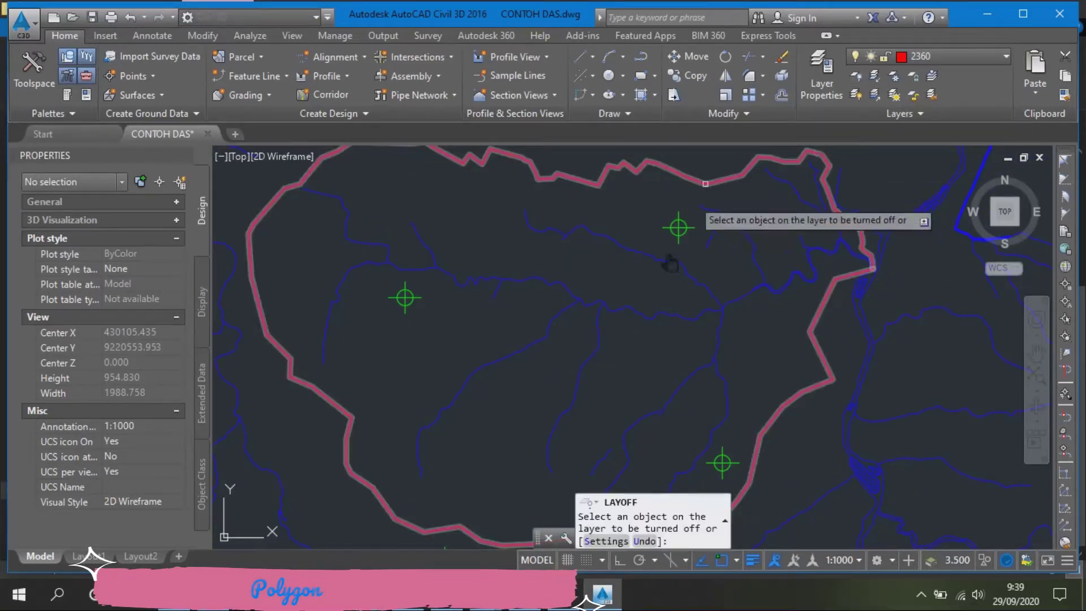
pyautogui.click(644, 315)
pyautogui.scroll(-2, 599, 274)
pyautogui.scroll(2, 598, 274)
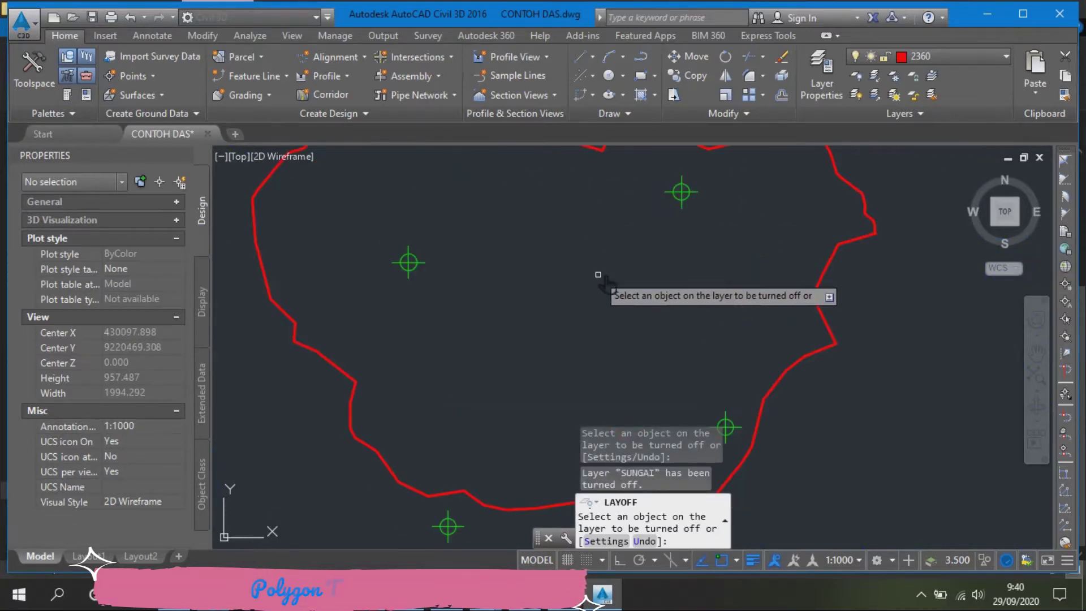
pyautogui.press('Escape')
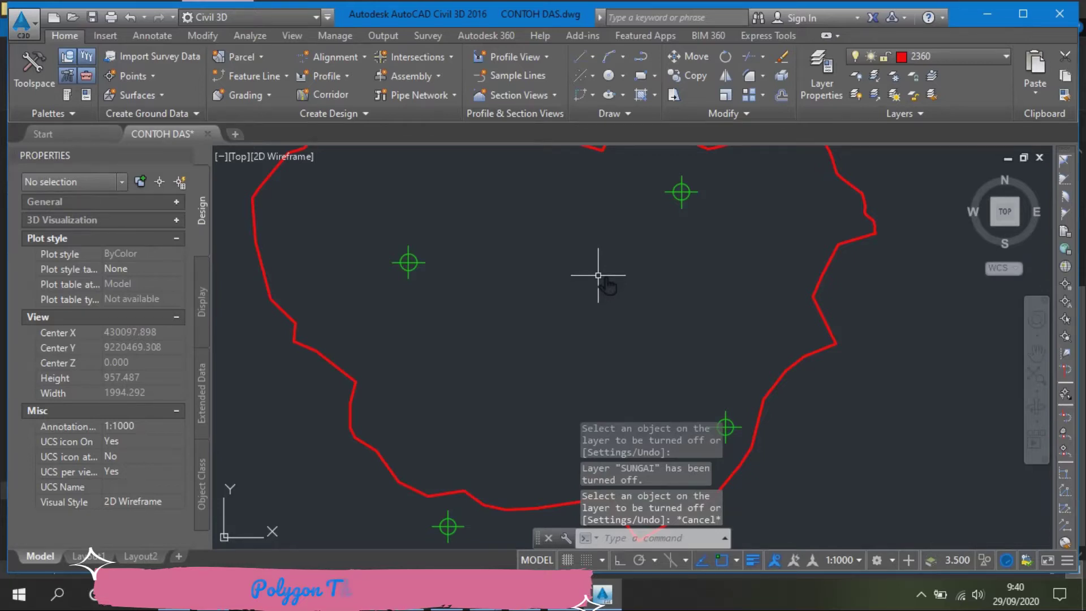
# Draw a straight polyline from the northwest green station marker to the northeast station marker
pyautogui.write('pl')
pyautogui.press('Return')
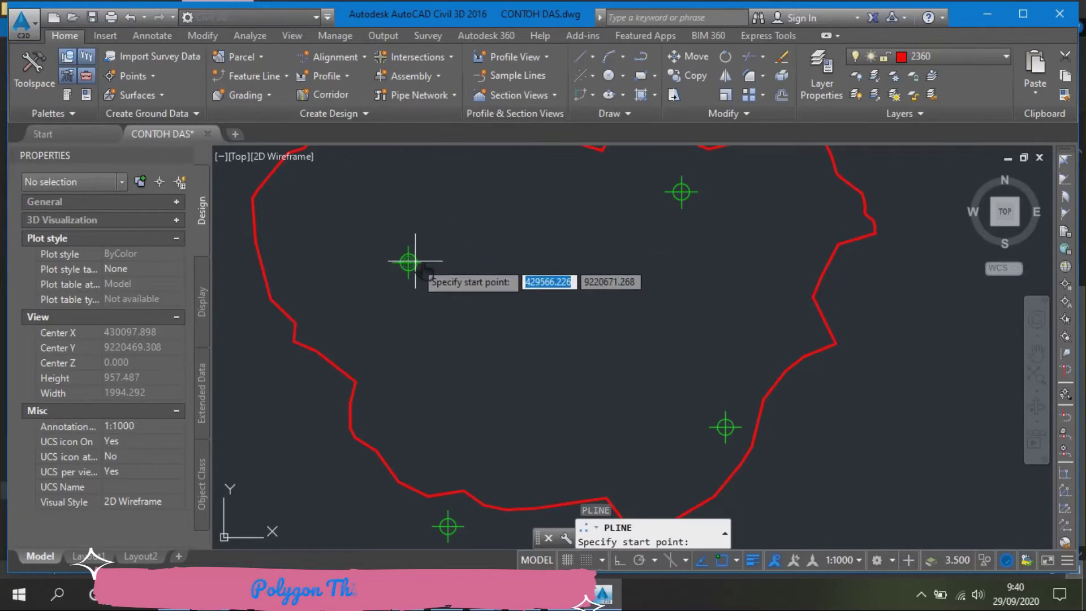
pyautogui.click(409, 261)
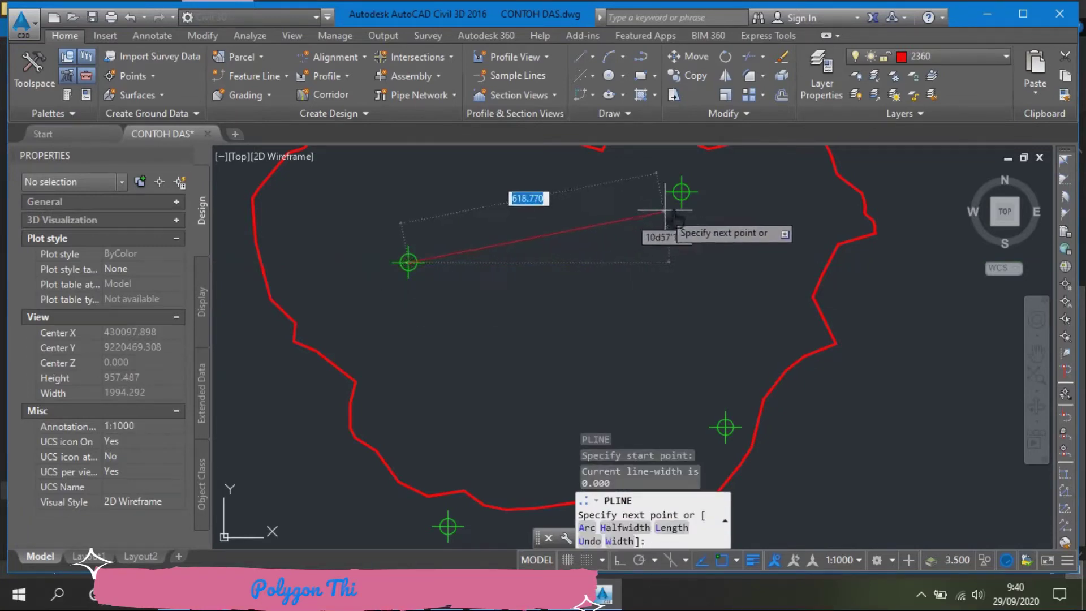
pyautogui.click(682, 192)
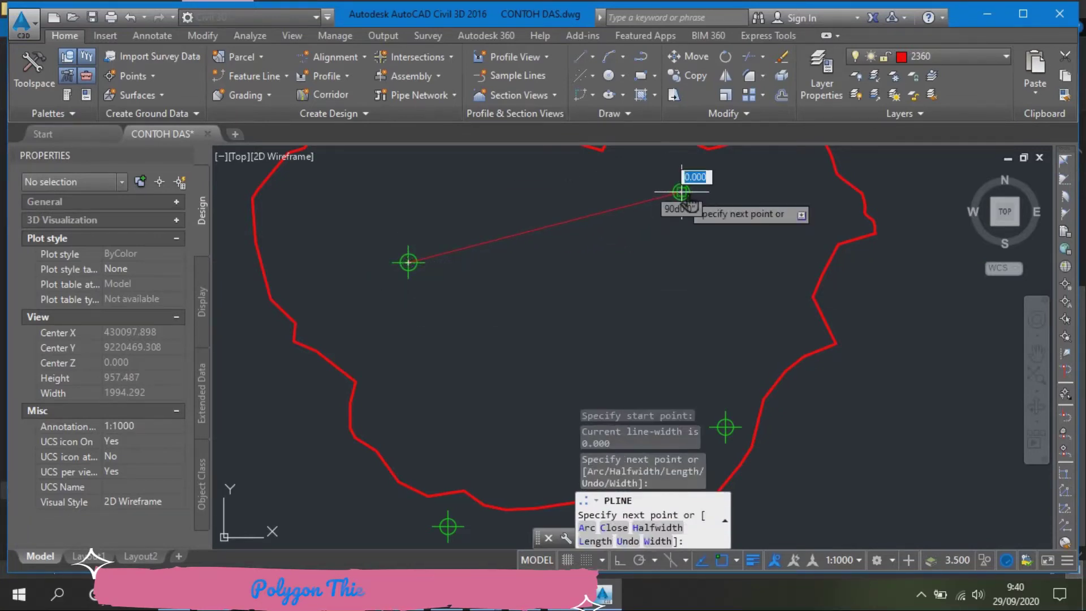
pyautogui.press('Return')
# Complete the station triangle with separate polylines from the northeast marker to the southeast marker and from there to the northwest marker
pyautogui.press('Return')
pyautogui.click(681, 193)
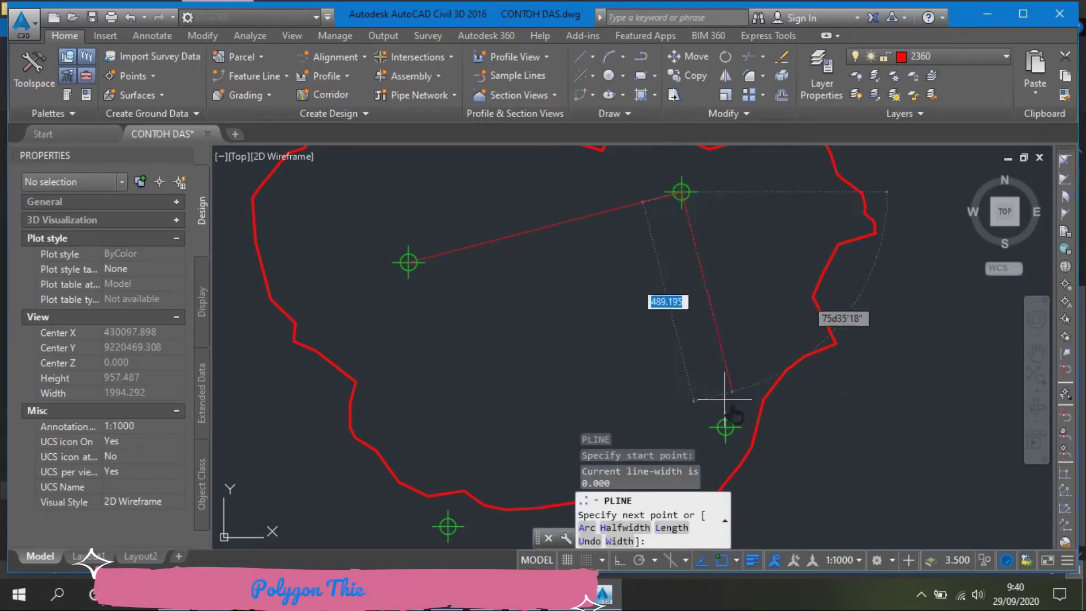
pyautogui.click(725, 426)
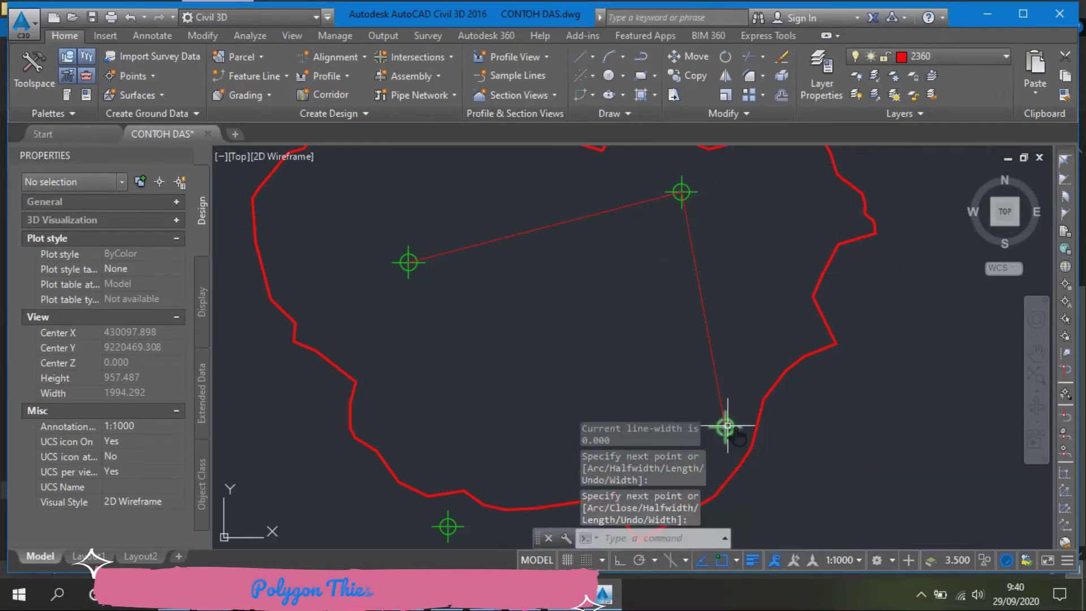
pyautogui.press('Return')
pyautogui.press('Return')
pyautogui.click(725, 426)
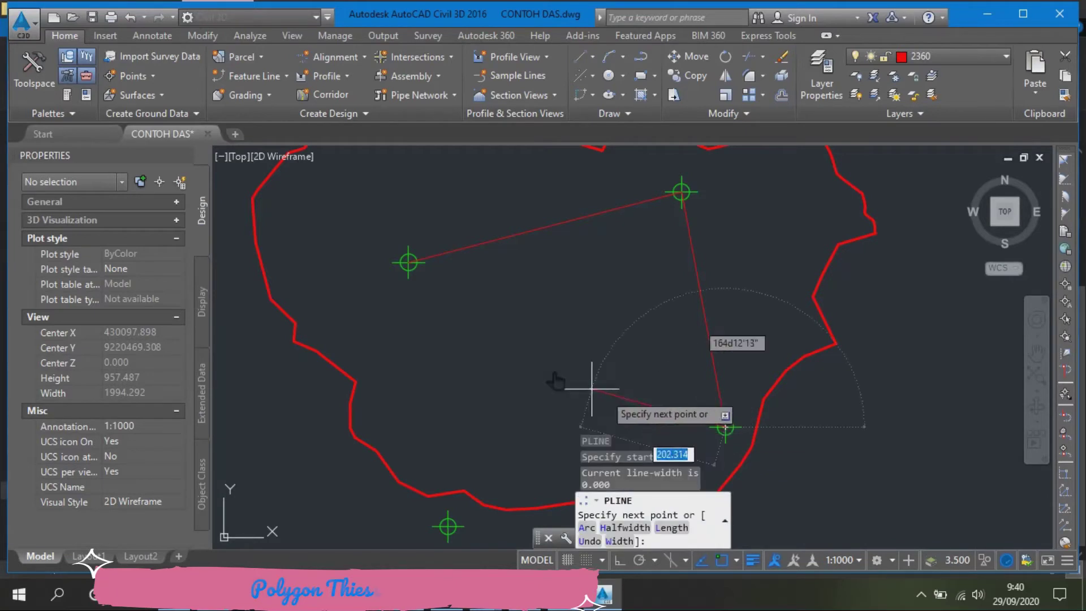
pyautogui.click(408, 262)
pyautogui.press('Return')
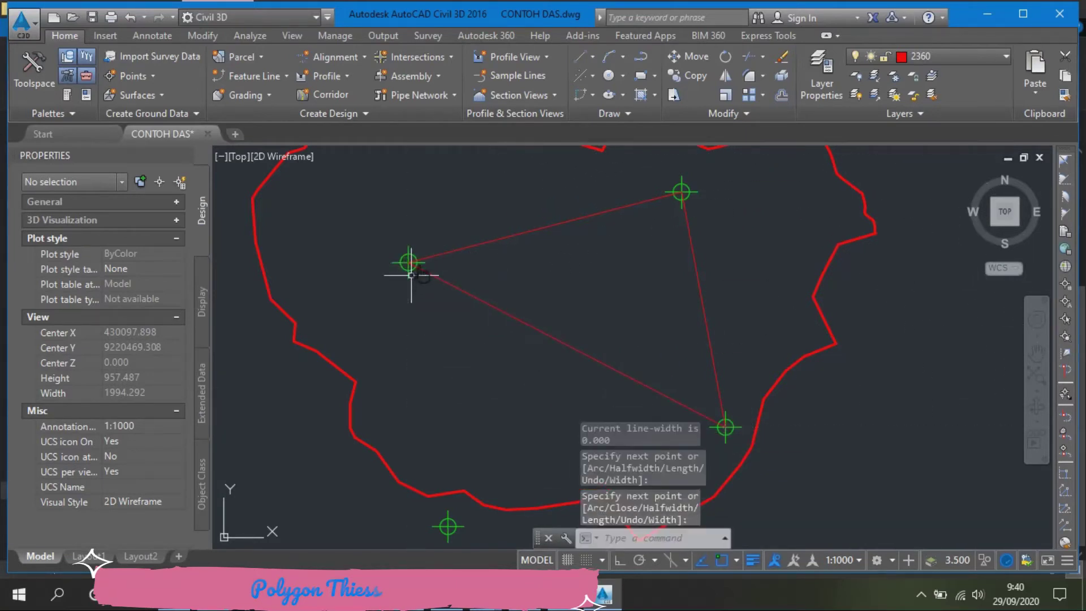
# Connect the southwest station marker outside the boundary with one polyline from the northwest marker and another to the southeast marker
pyautogui.press('Return')
pyautogui.click(409, 262)
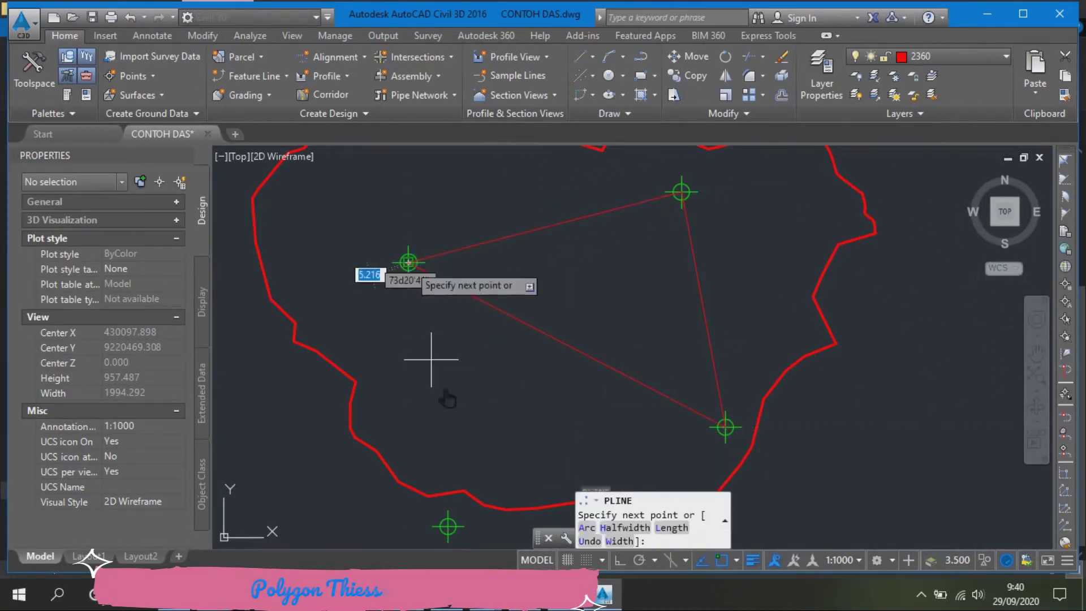
pyautogui.click(448, 526)
pyautogui.press('Return')
pyautogui.scroll(-2, 436, 252)
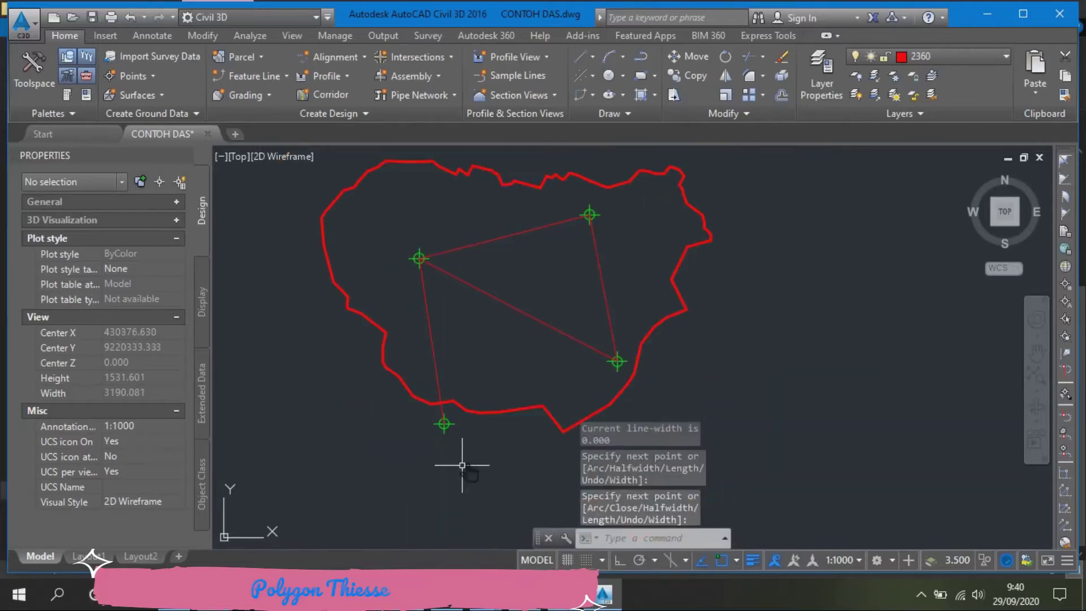
pyautogui.press('Return')
pyautogui.scroll(5, 447, 426)
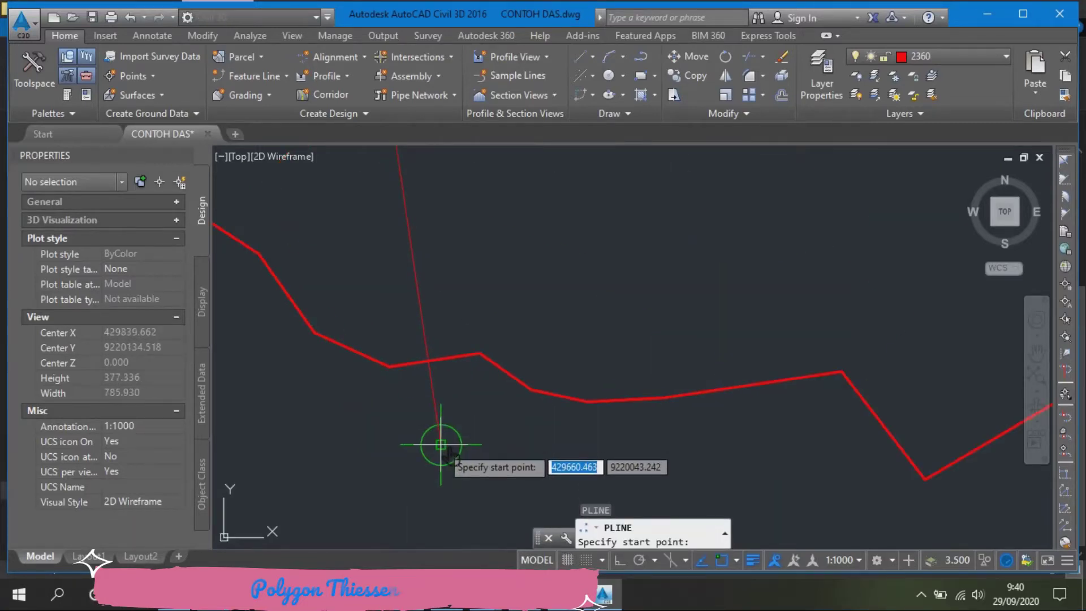
pyautogui.click(437, 448)
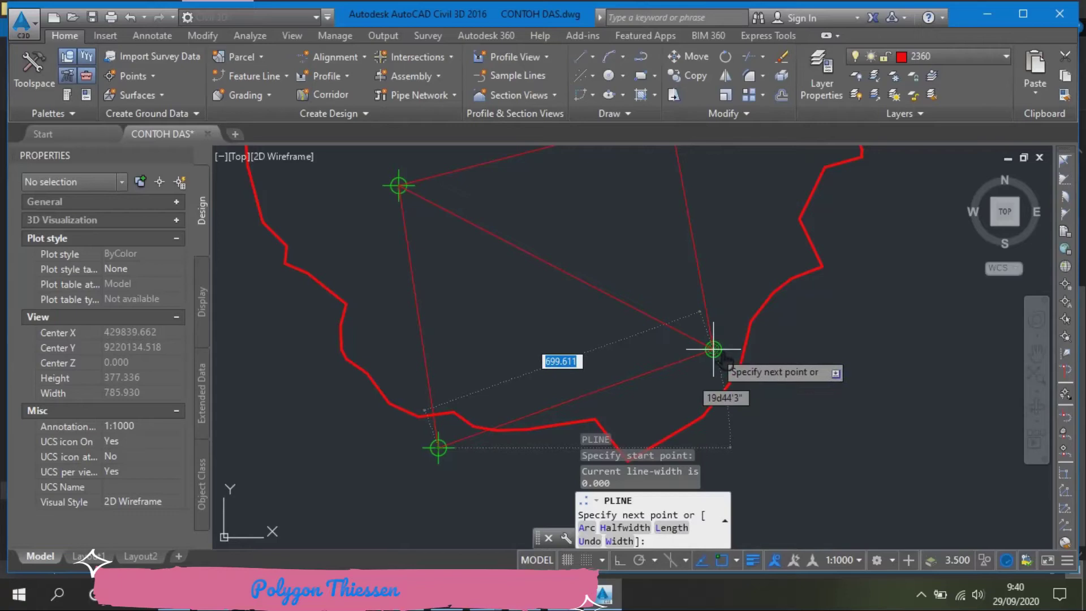
pyautogui.click(713, 349)
pyautogui.press('Return')
pyautogui.scroll(-5, 452, 362)
pyautogui.scroll(2, 470, 227)
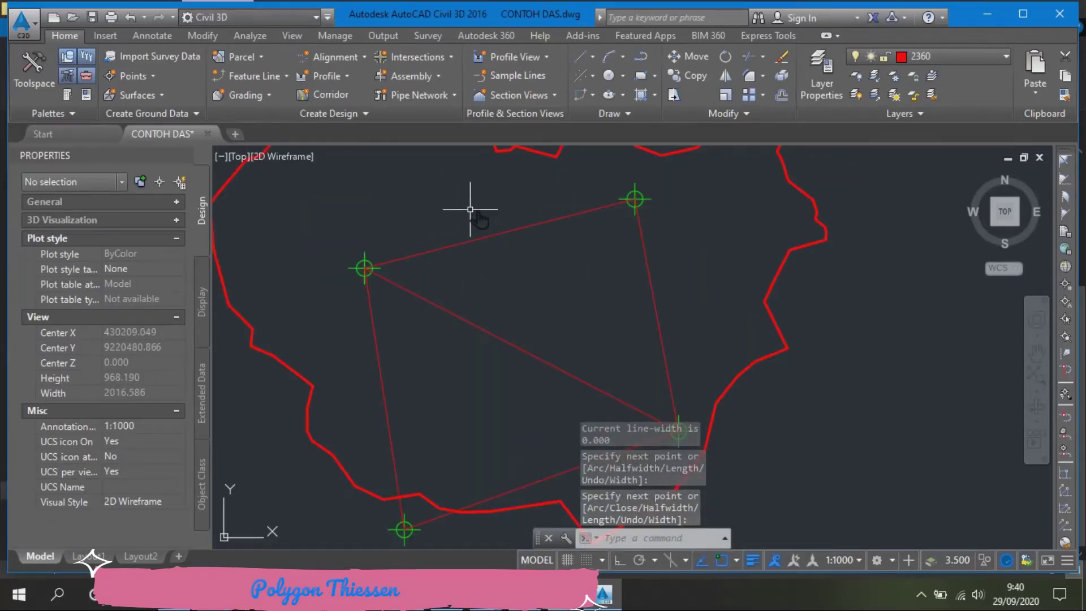
pyautogui.scroll(-2, 470, 209)
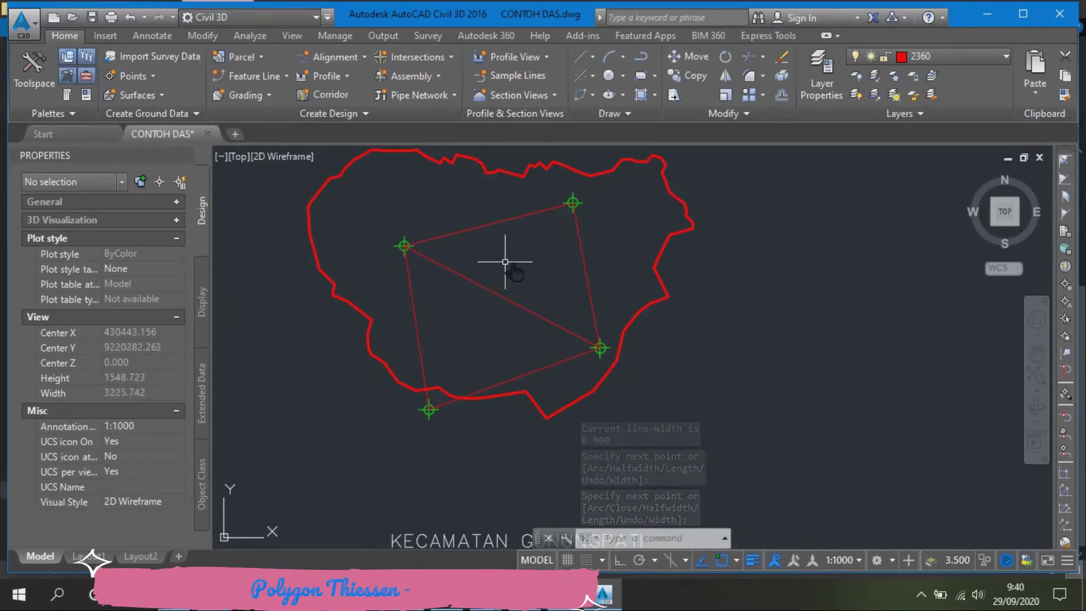
pyautogui.scroll(2, 503, 260)
pyautogui.scroll(2, 480, 175)
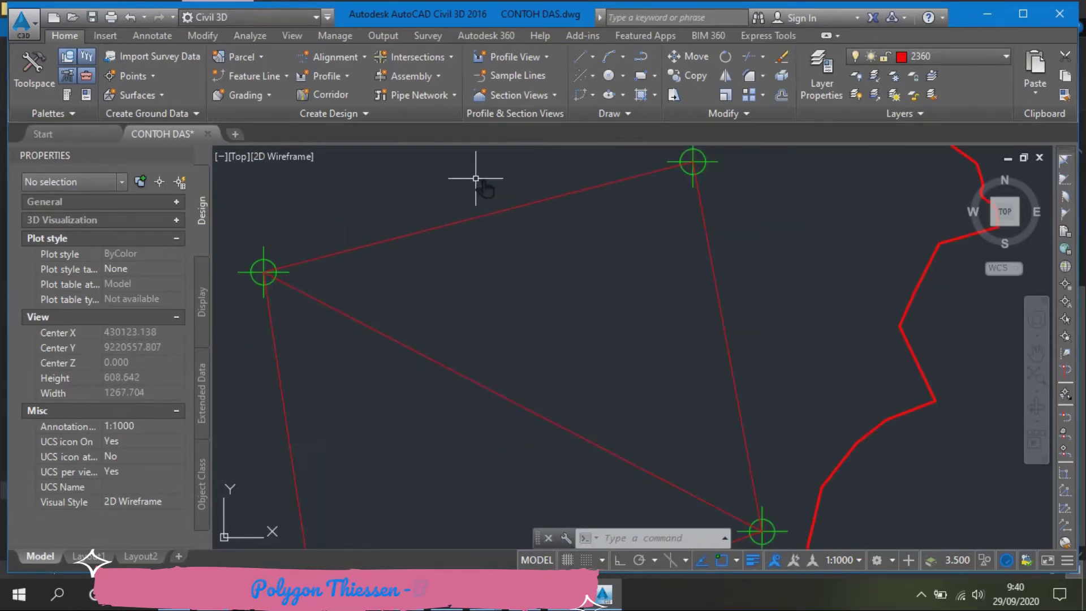
pyautogui.scroll(-4, 557, 314)
pyautogui.scroll(2, 511, 255)
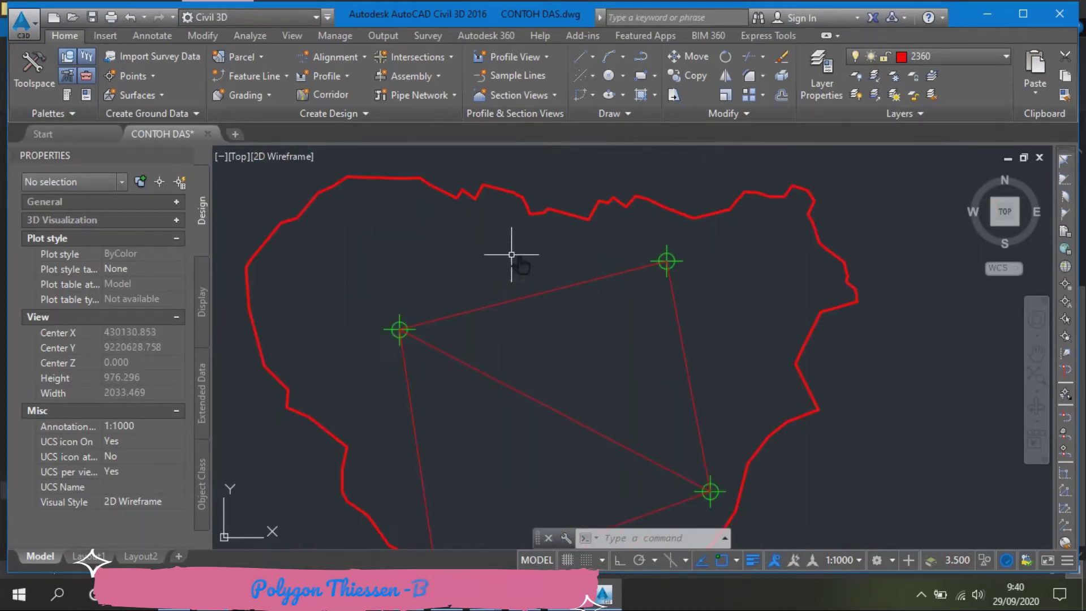
pyautogui.scroll(2, 526, 302)
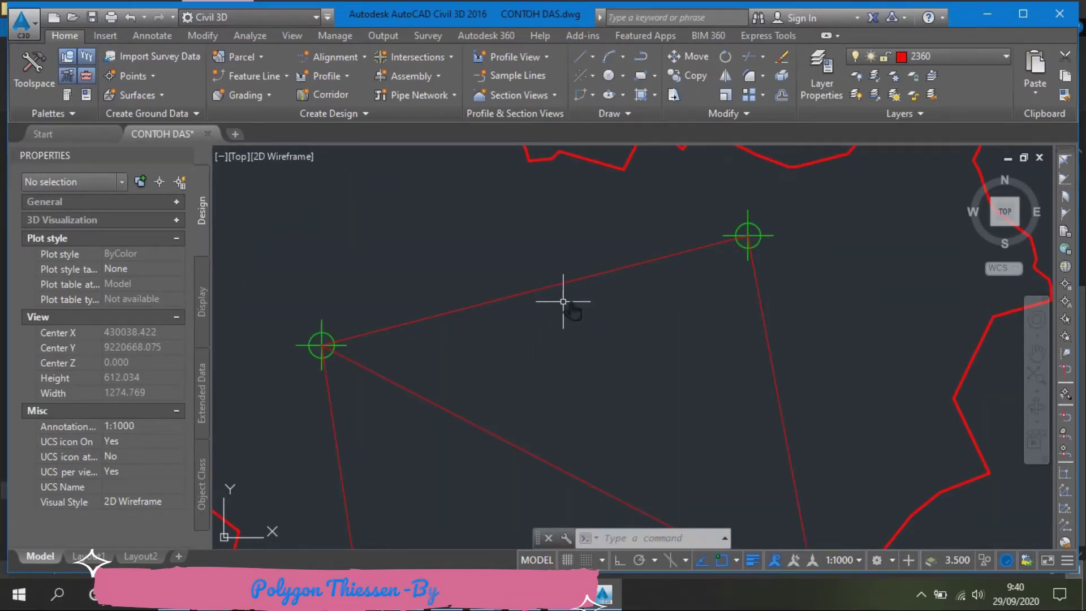
pyautogui.click(546, 290)
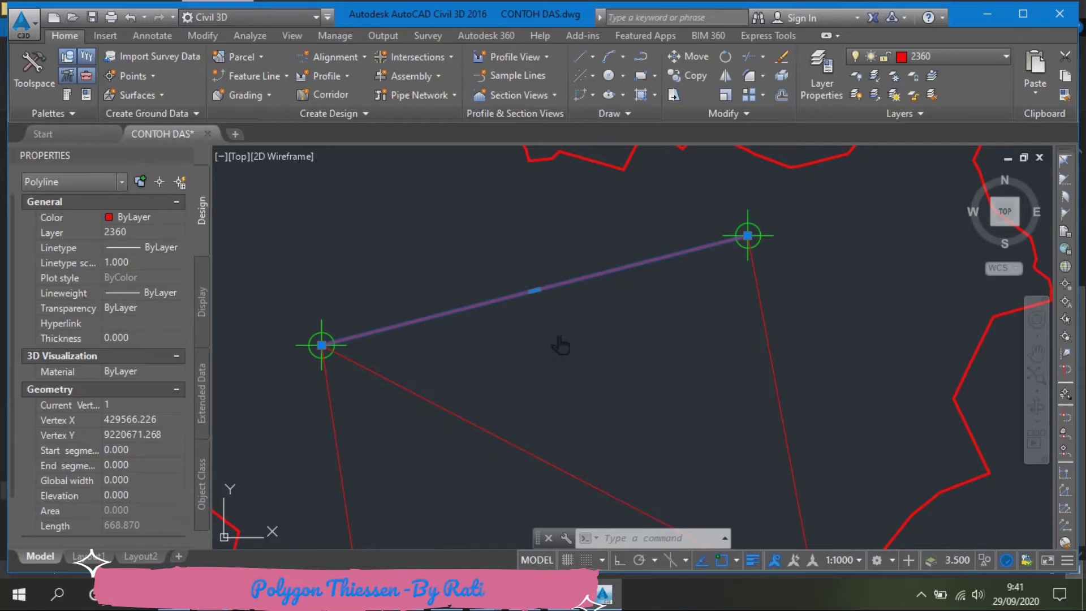
pyautogui.write('pl')
pyautogui.press('Return')
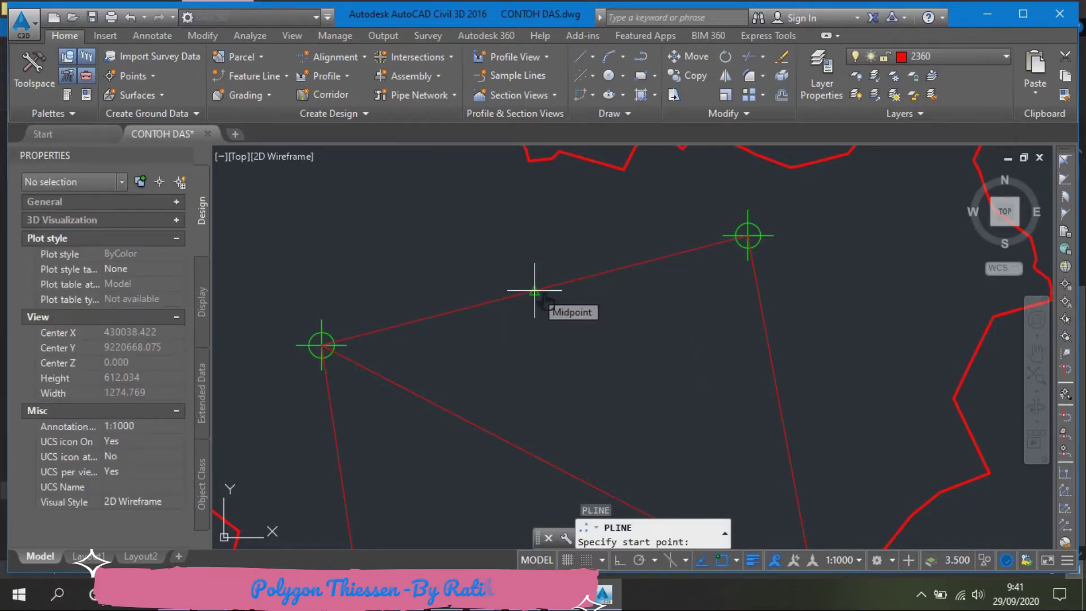
pyautogui.click(534, 291)
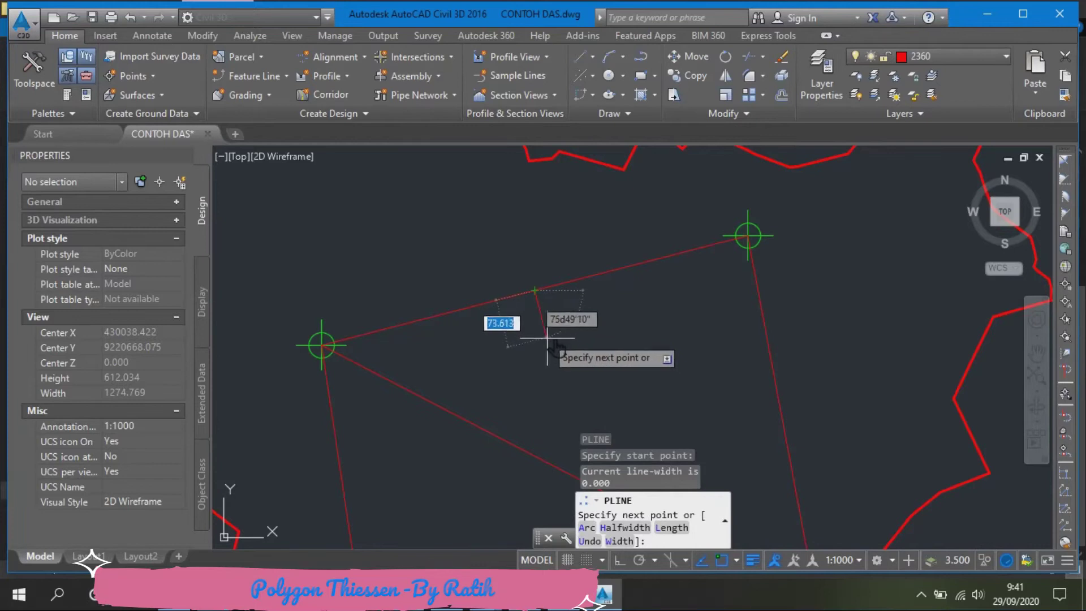
pyautogui.scroll(3, 544, 345)
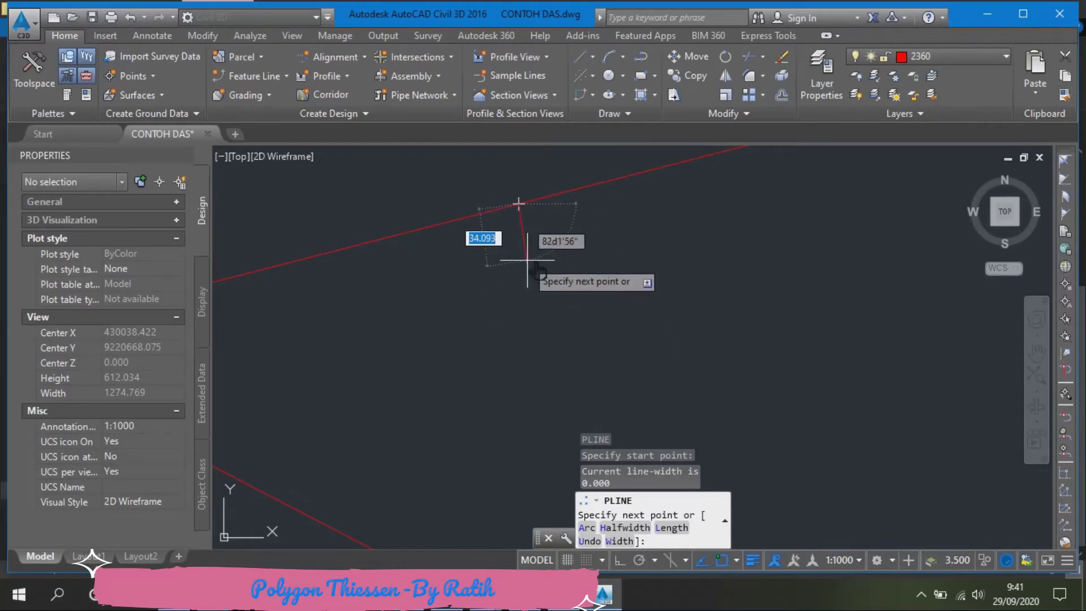
pyautogui.moveTo(542, 270); pyautogui.dragTo(541, 270, button='middle')
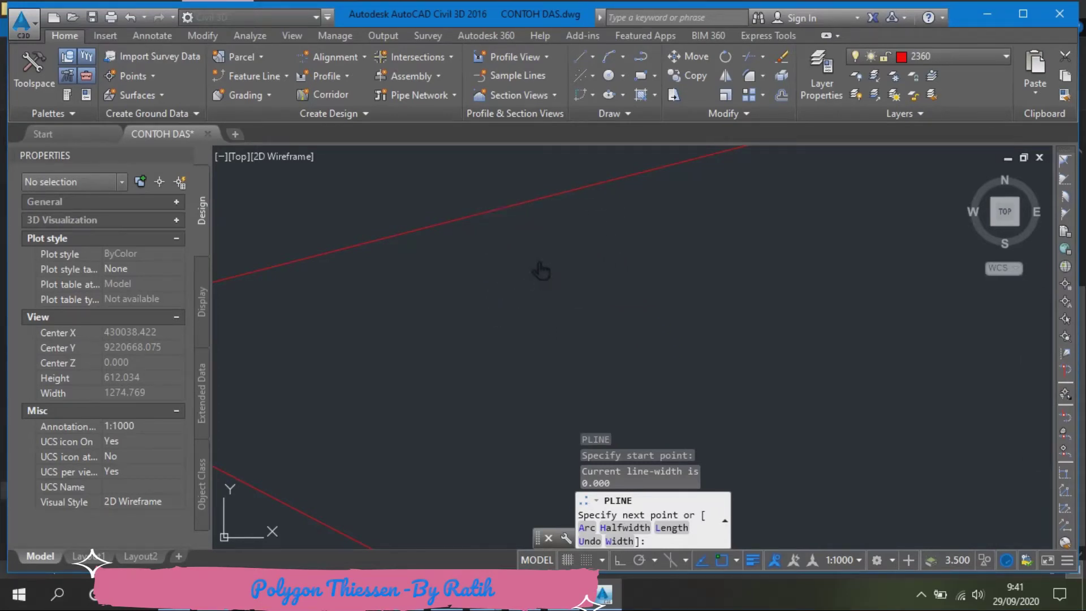
pyautogui.press('Escape')
# Draw a polyline about 42 units long from the midpoint of the northwest–northeast connecting line, perpendicular to it and heading into the triangle
pyautogui.write('pl')
pyautogui.press('Return')
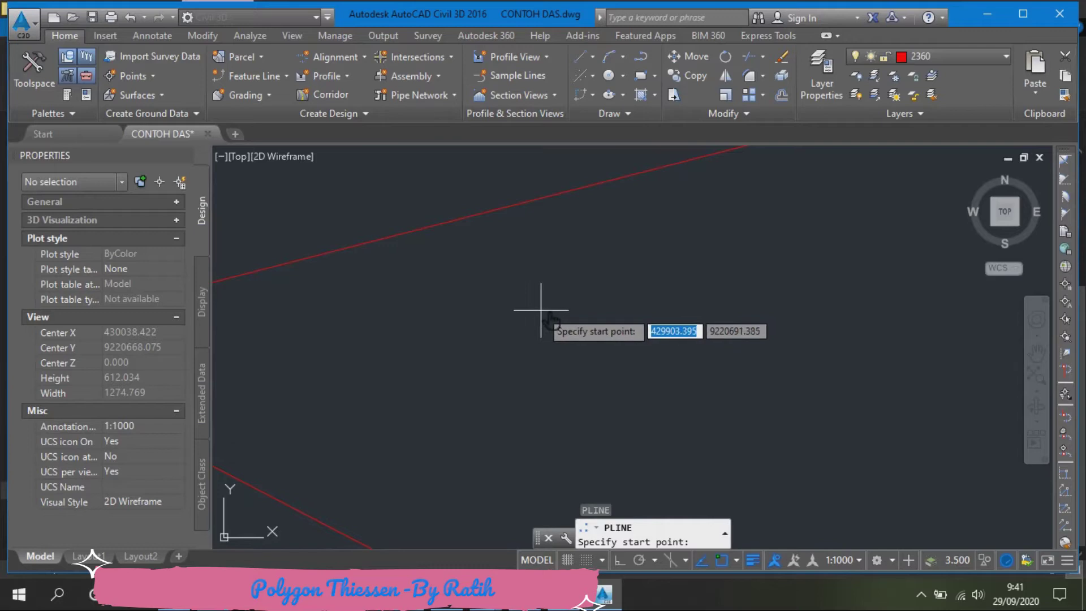
pyautogui.click(518, 204)
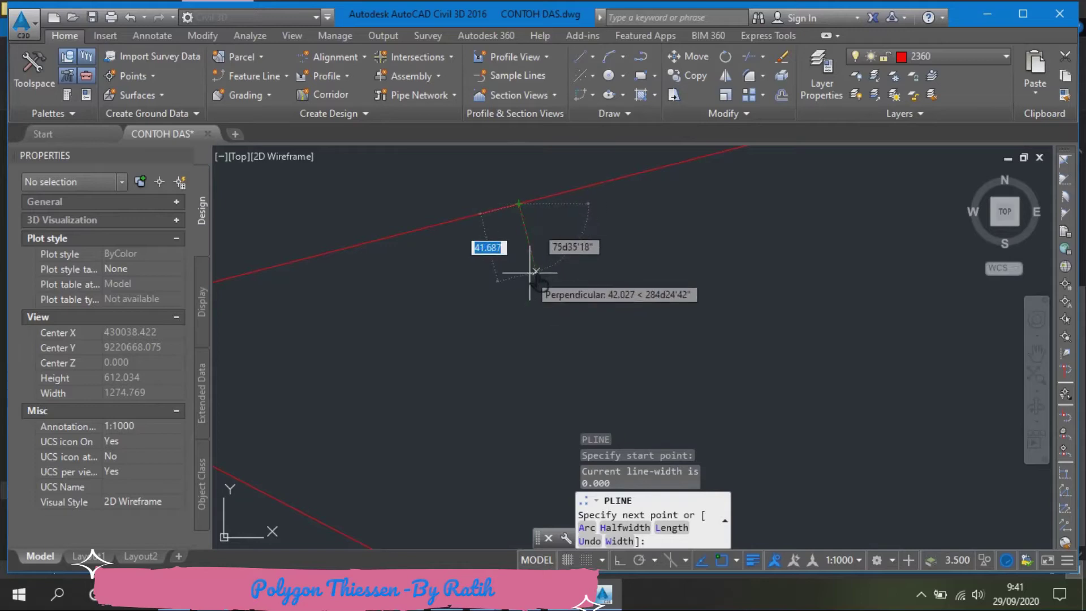
pyautogui.click(535, 272)
pyautogui.press('Return')
pyautogui.scroll(2, 521, 211)
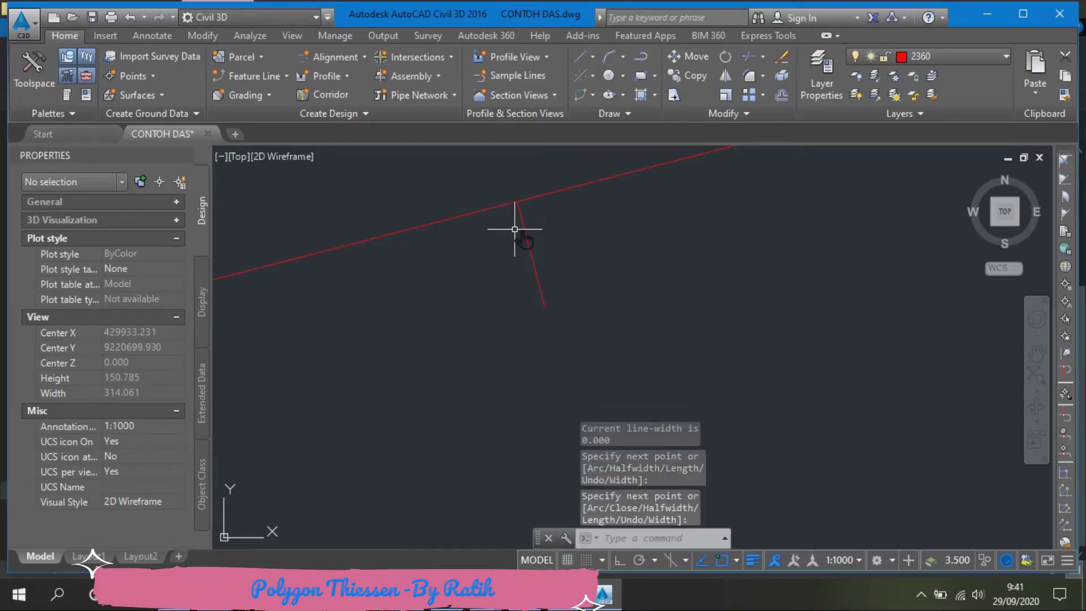
pyautogui.press('BackSpace')
pyautogui.press('Escape')
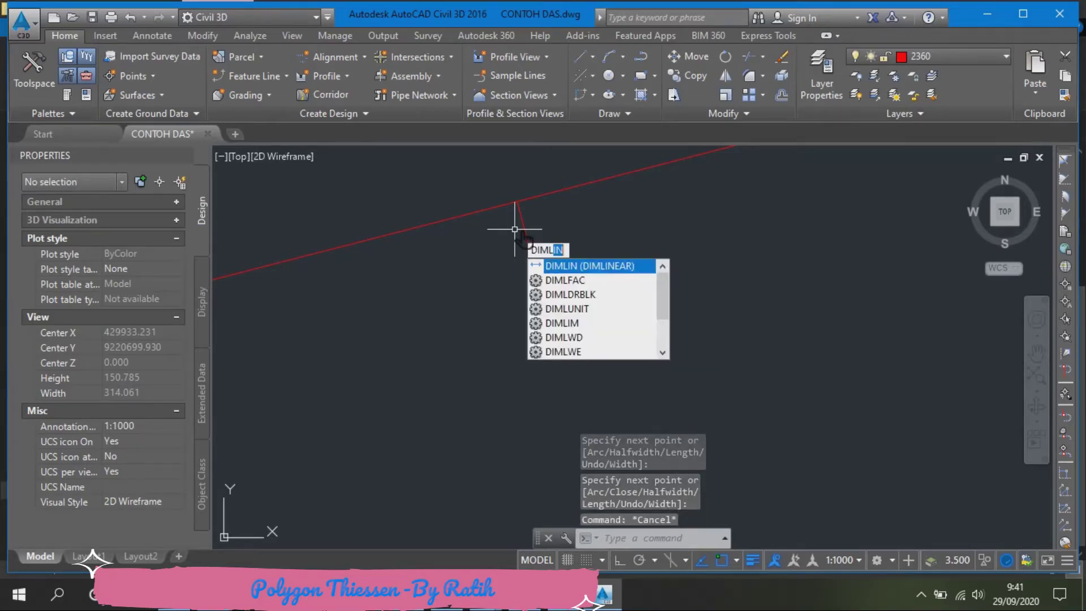
pyautogui.write('I')
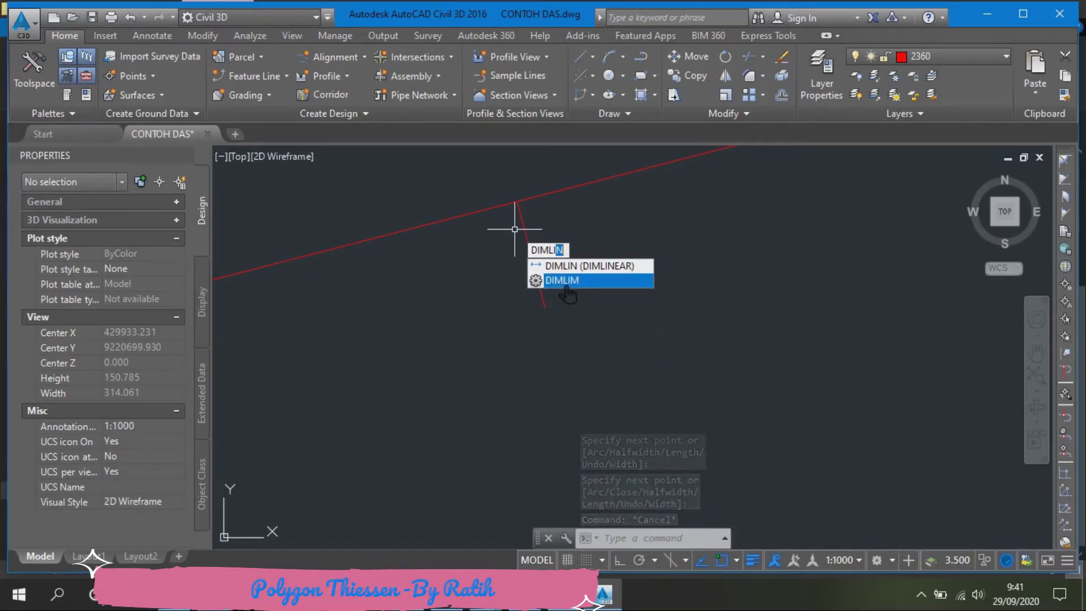
pyautogui.press('Escape')
pyautogui.press('Escape')
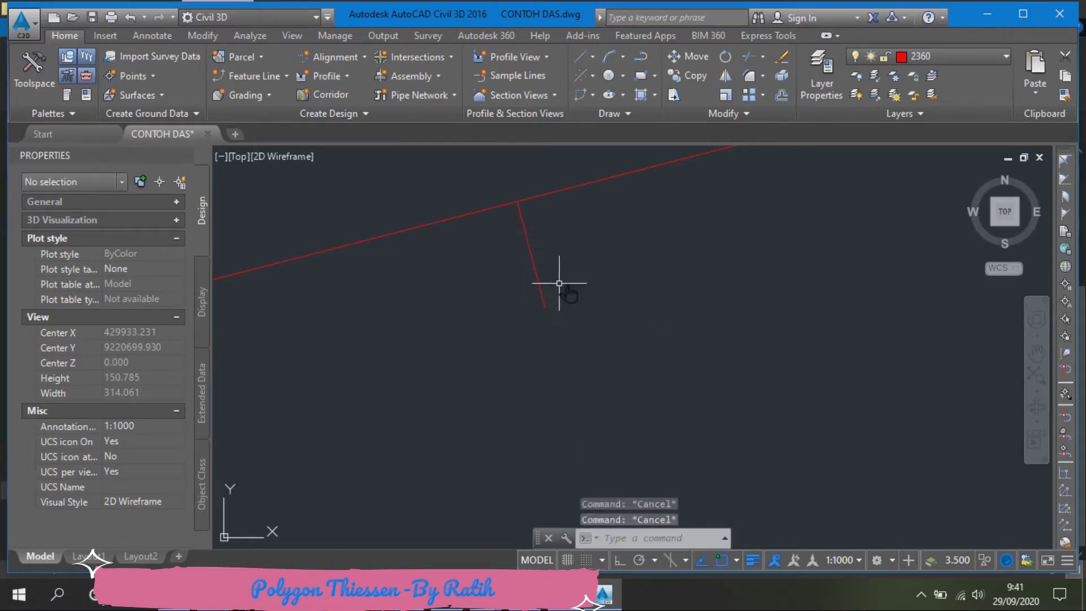
# Add an angular dimension between the northwest–northeast connecting line and the short perpendicular line at its midpoint
pyautogui.write('DIM')
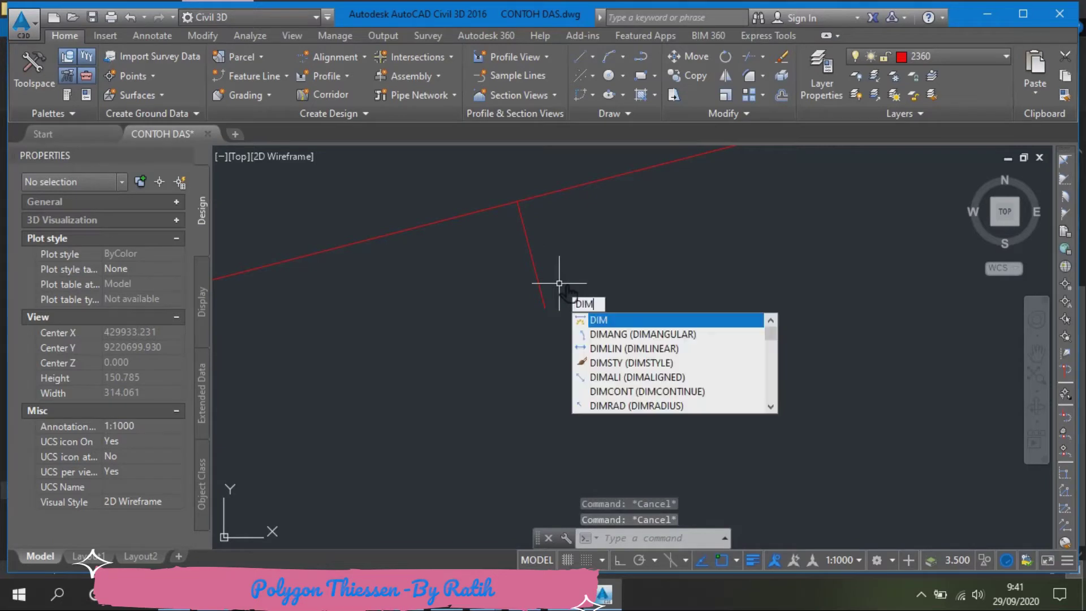
pyautogui.click(634, 334)
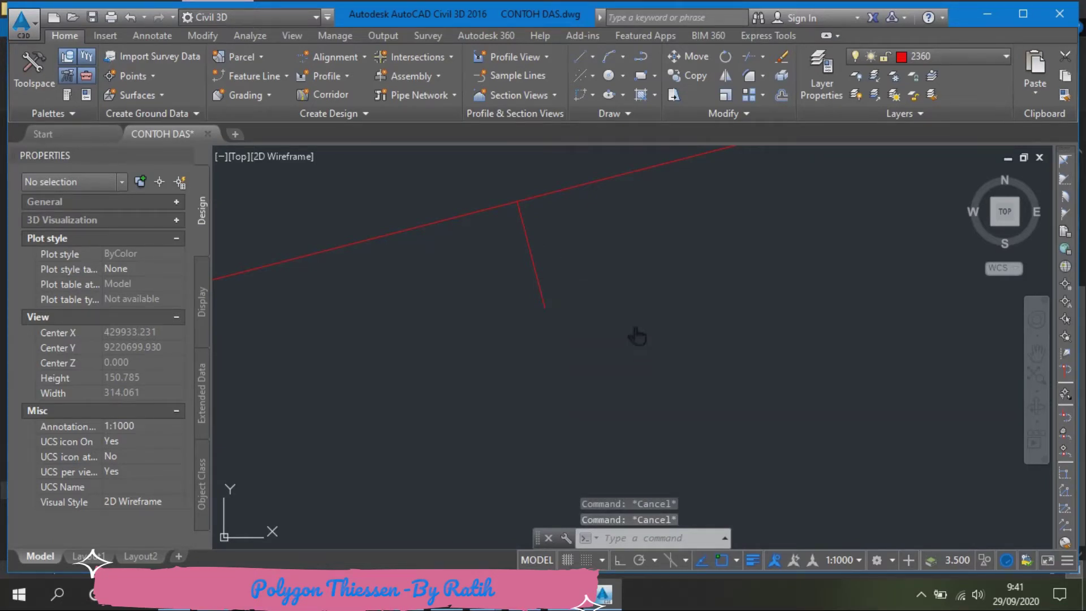
pyautogui.click(539, 197)
pyautogui.click(525, 223)
pyautogui.click(523, 227)
pyautogui.click(564, 214)
pyautogui.scroll(8, 565, 214)
pyautogui.scroll(-8, 557, 315)
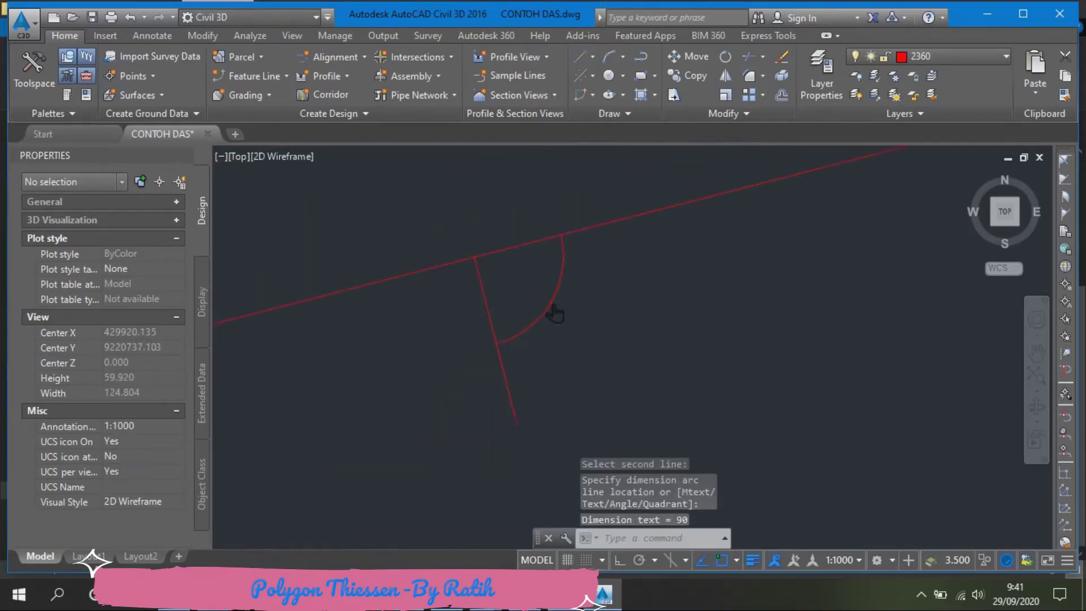
pyautogui.press('Escape')
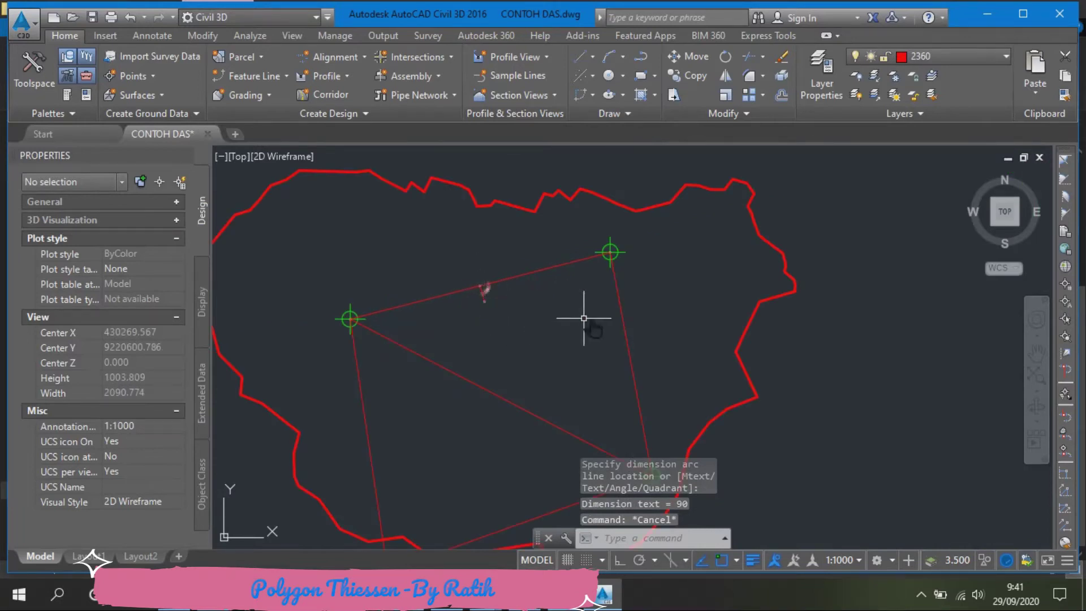
pyautogui.click(509, 278)
pyautogui.scroll(5, 508, 277)
pyautogui.scroll(-2, 508, 273)
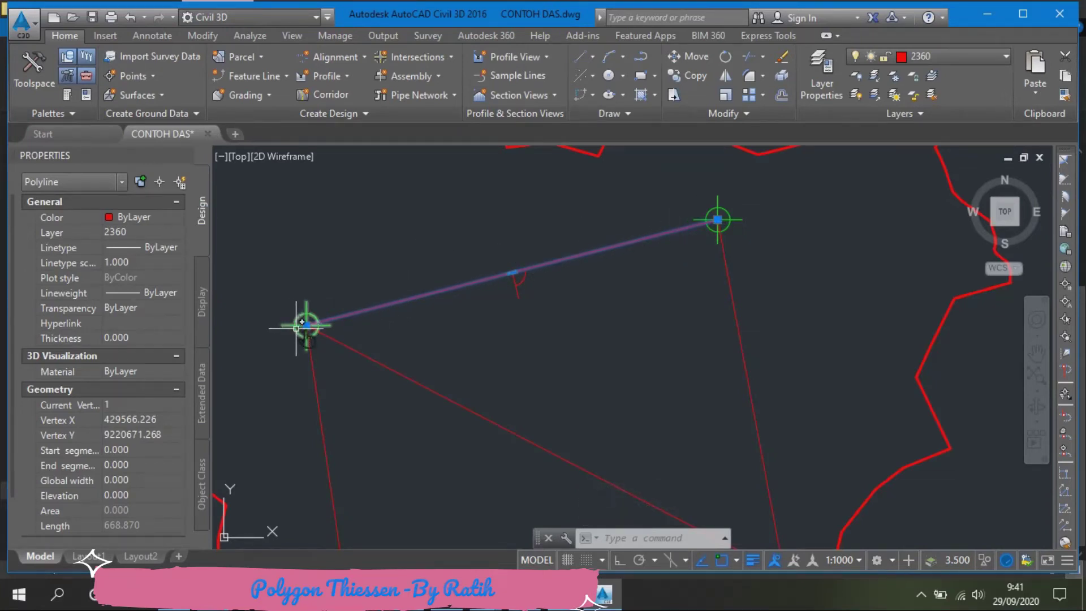
pyautogui.press('Escape')
# Draw a short polyline from the midpoint of the northeast–southeast connecting line, perpendicular to it and heading east, outside the triangle
pyautogui.write('PL')
pyautogui.press('Return')
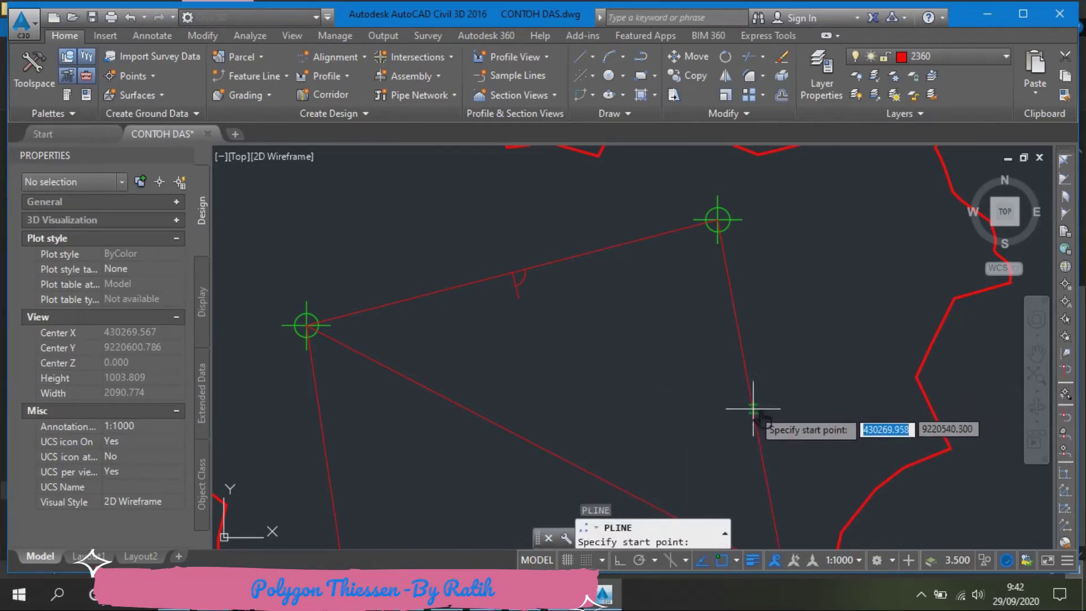
pyautogui.click(751, 399)
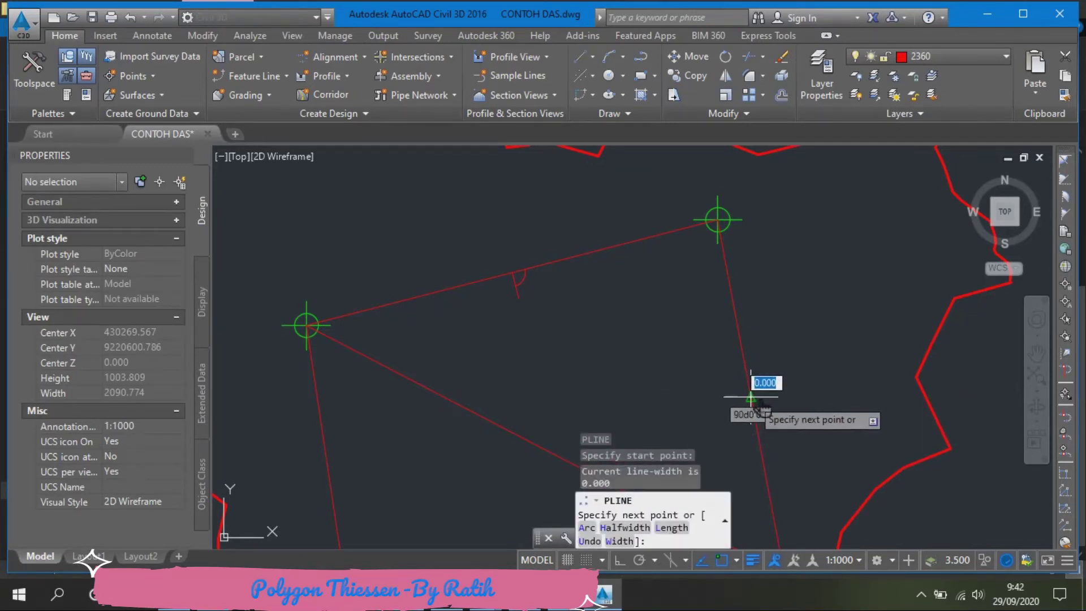
pyautogui.click(814, 386)
pyautogui.press('Return')
# Draw a polyline about 88 units long from the midpoint of the northwest–southeast connecting line, perpendicular to it and heading northeast
pyautogui.scroll(-5, 735, 311)
pyautogui.scroll(3, 735, 328)
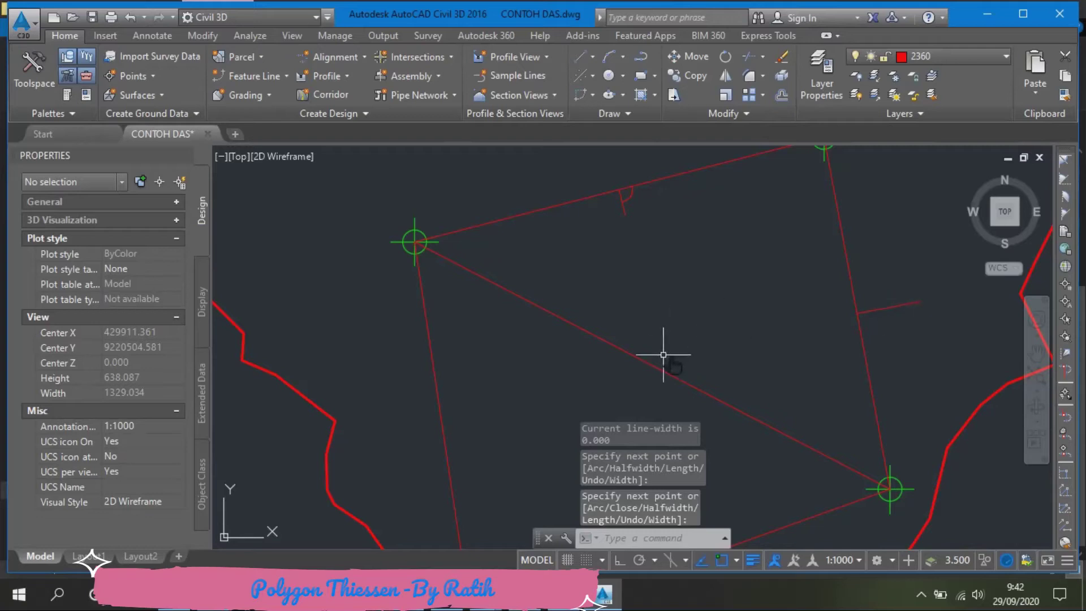
pyautogui.press('Return')
pyautogui.press('Return')
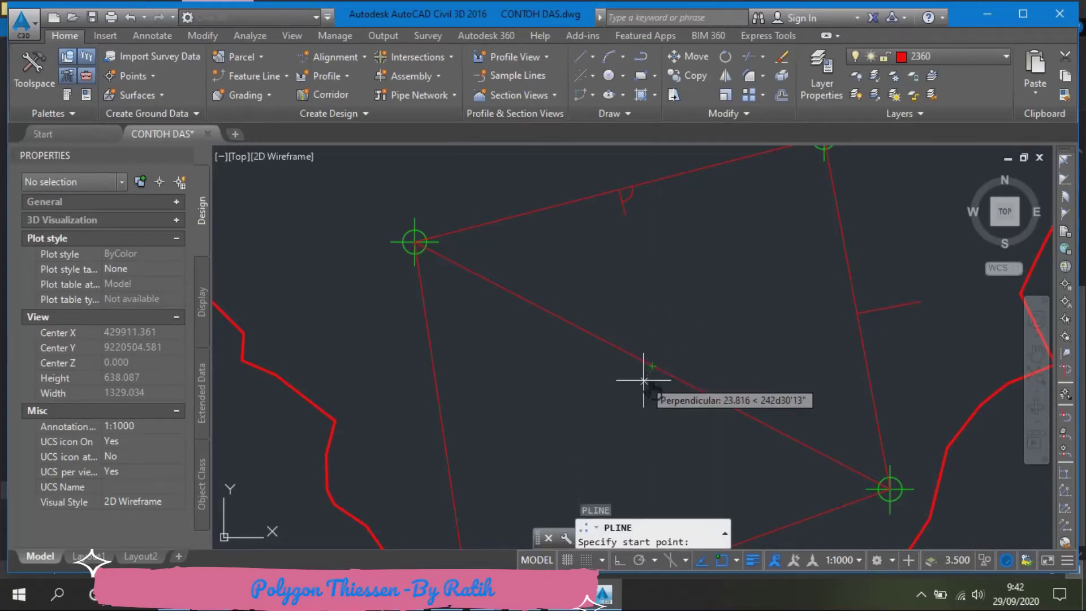
pyautogui.click(652, 366)
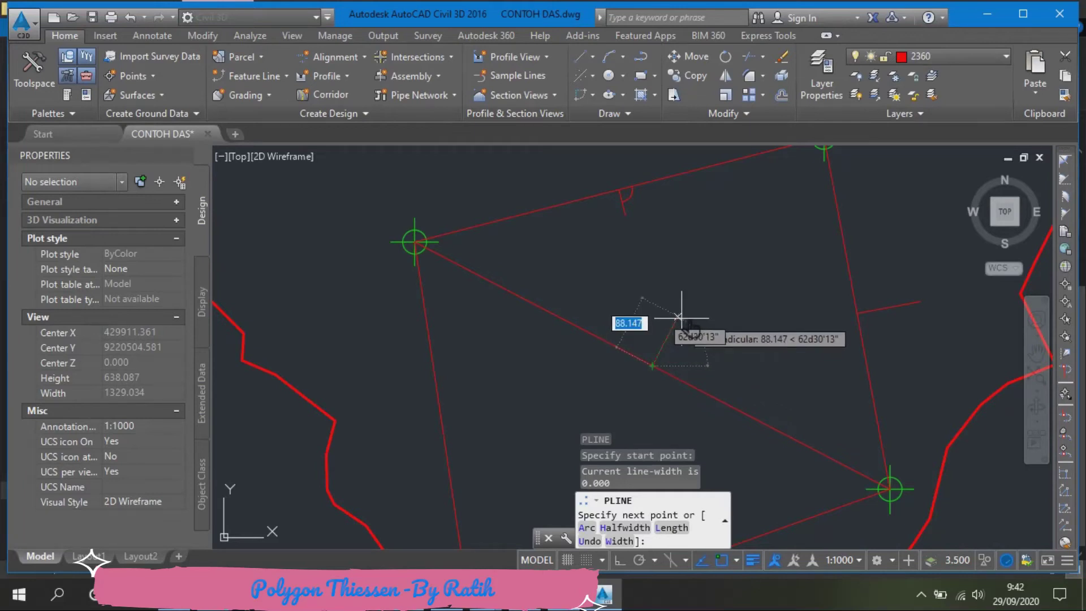
pyautogui.click(681, 318)
pyautogui.press('Return')
# Draw a short polyline from the midpoint of the northwest–southwest connecting line, perpendicular to it and heading east into the triangle
pyautogui.scroll(-2, 667, 274)
pyautogui.scroll(2, 544, 387)
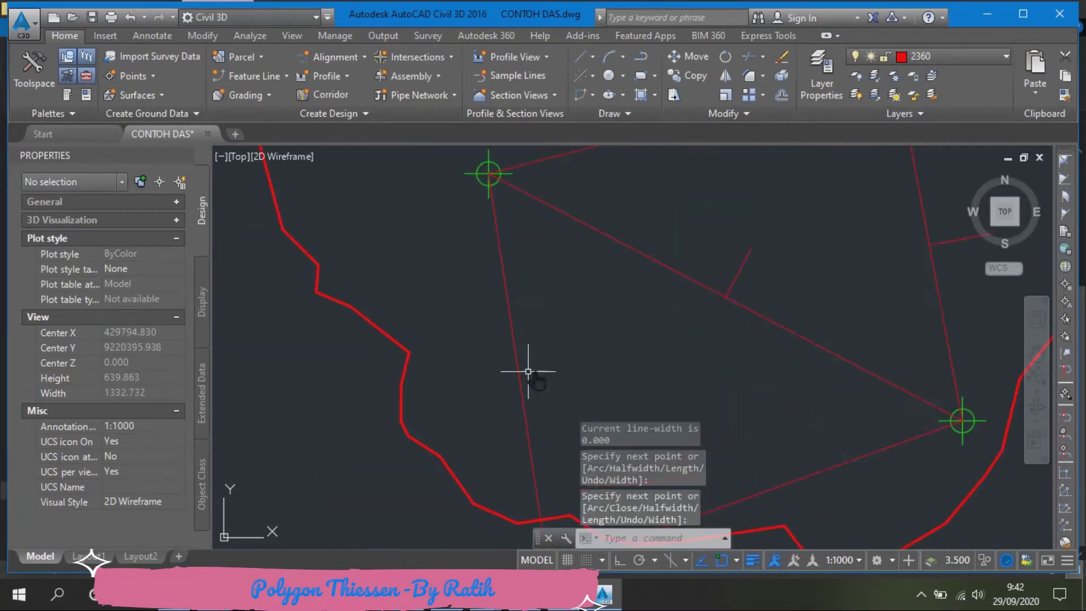
pyautogui.press('Return')
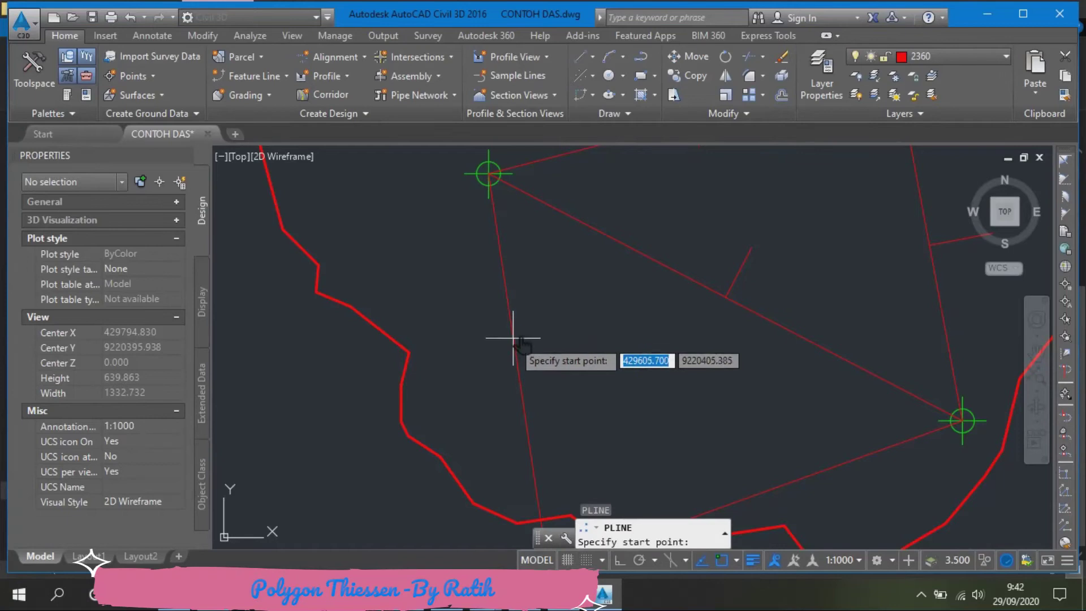
pyautogui.click(517, 371)
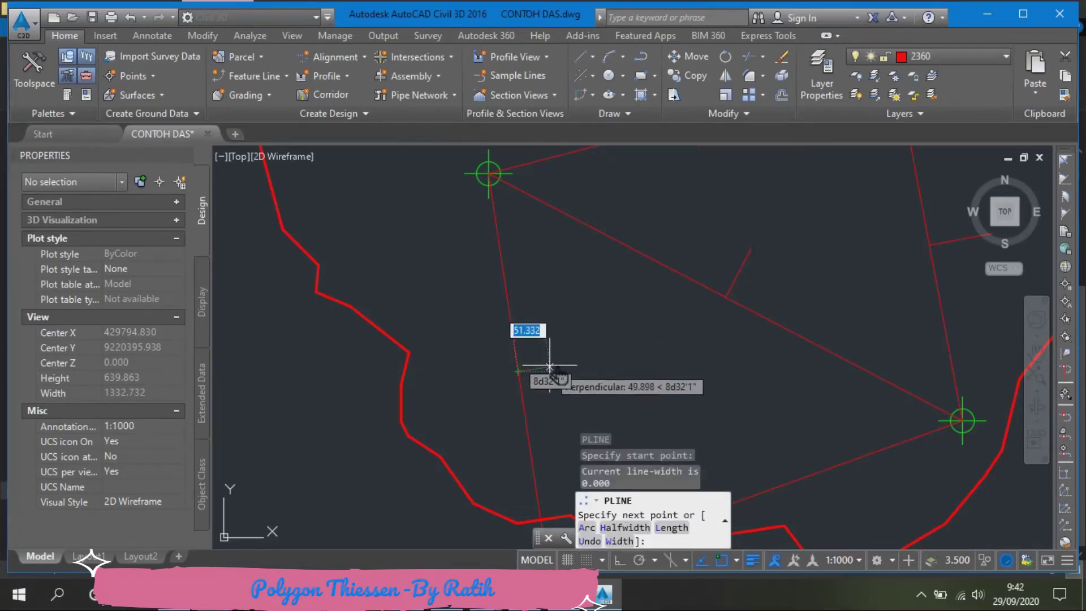
pyautogui.click(575, 362)
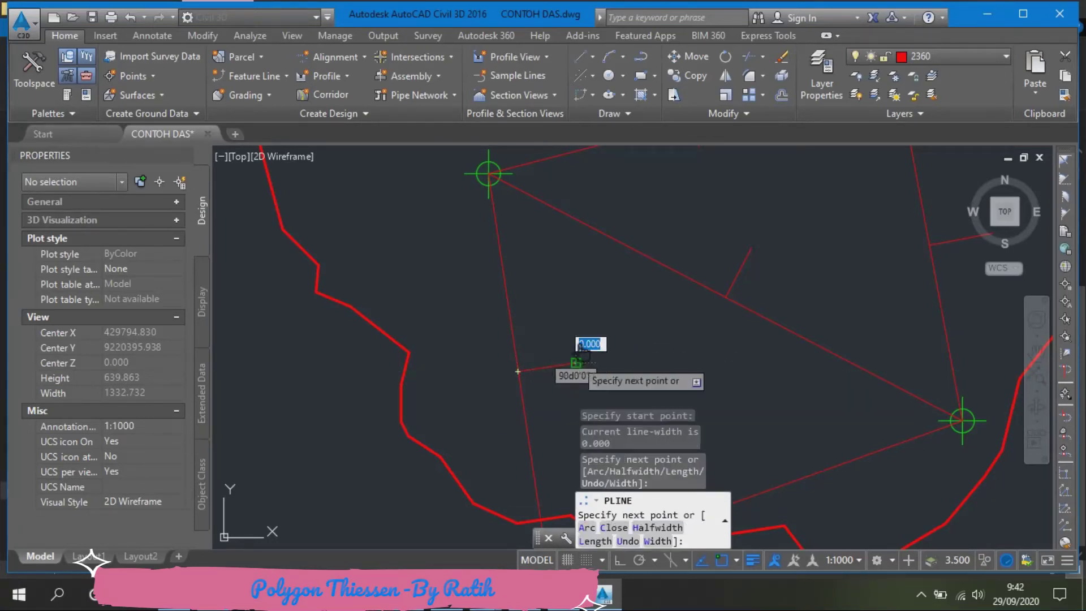
pyautogui.press('Return')
# Draw a polyline about 90 units long from the midpoint of the southwest–southeast connecting line, perpendicular to it and heading into the triangle
pyautogui.scroll(-2, 543, 280)
pyautogui.scroll(-3, 611, 283)
pyautogui.scroll(3, 626, 322)
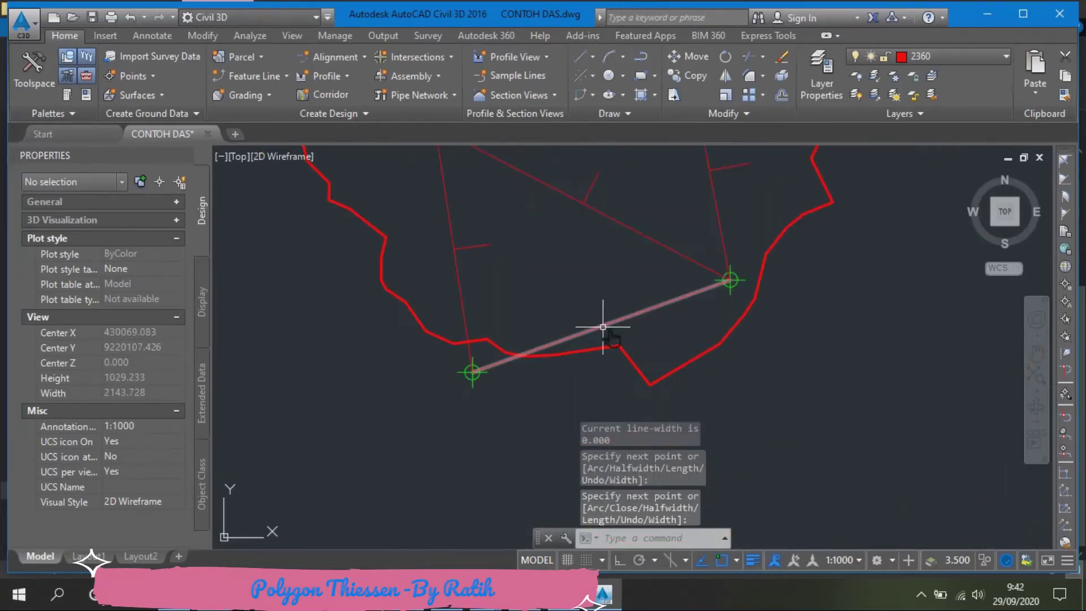
pyautogui.press('Return')
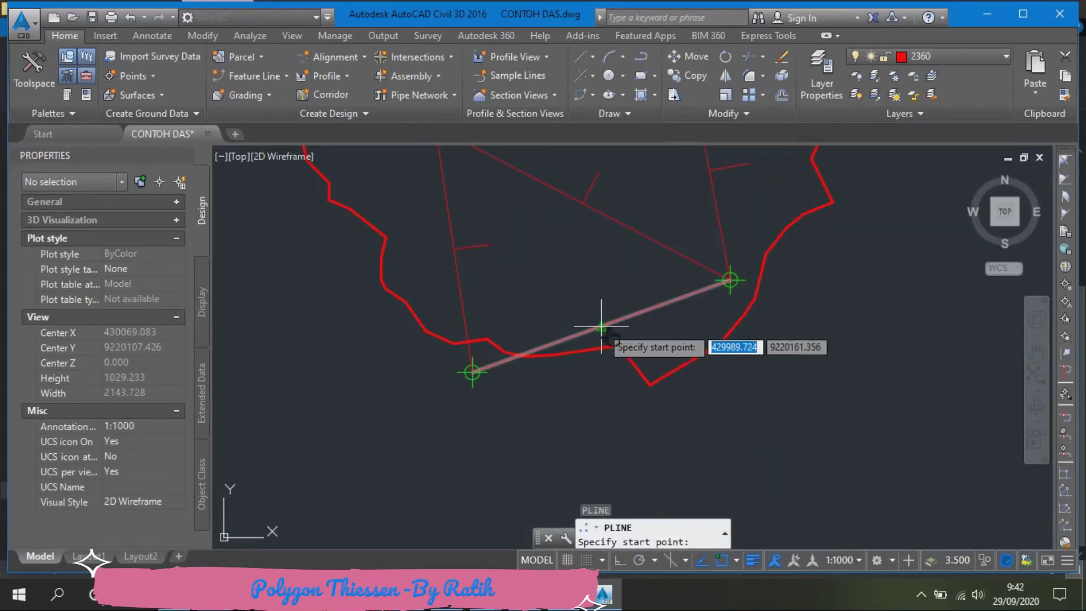
pyautogui.click(601, 326)
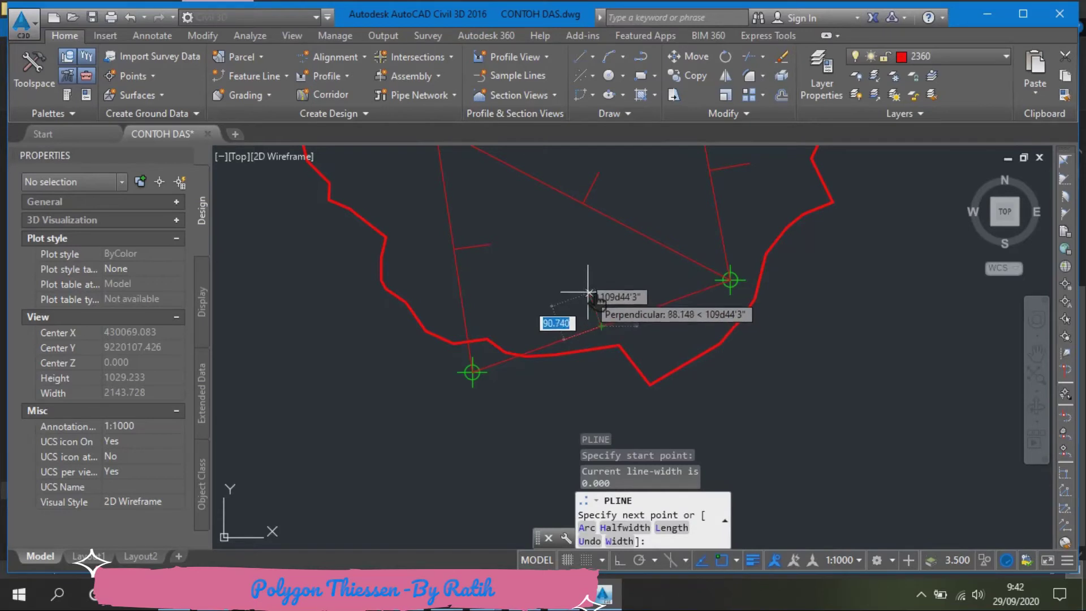
pyautogui.click(588, 288)
pyautogui.scroll(-2, 582, 271)
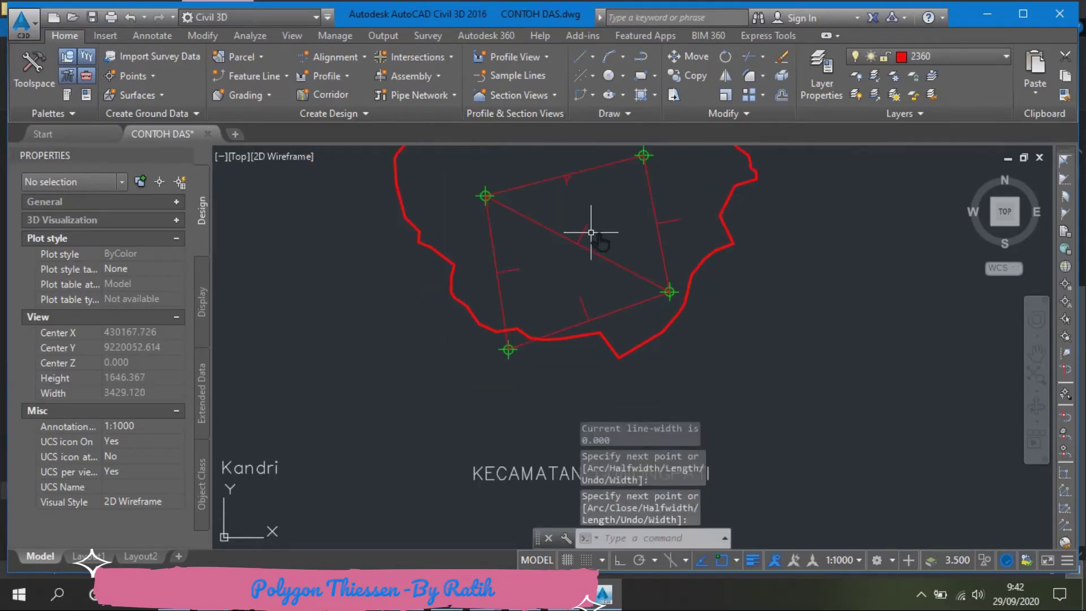
# Add an angular dimension between the northwest–southeast connecting line and the short perpendicular line at its midpoint
pyautogui.scroll(4, 589, 230)
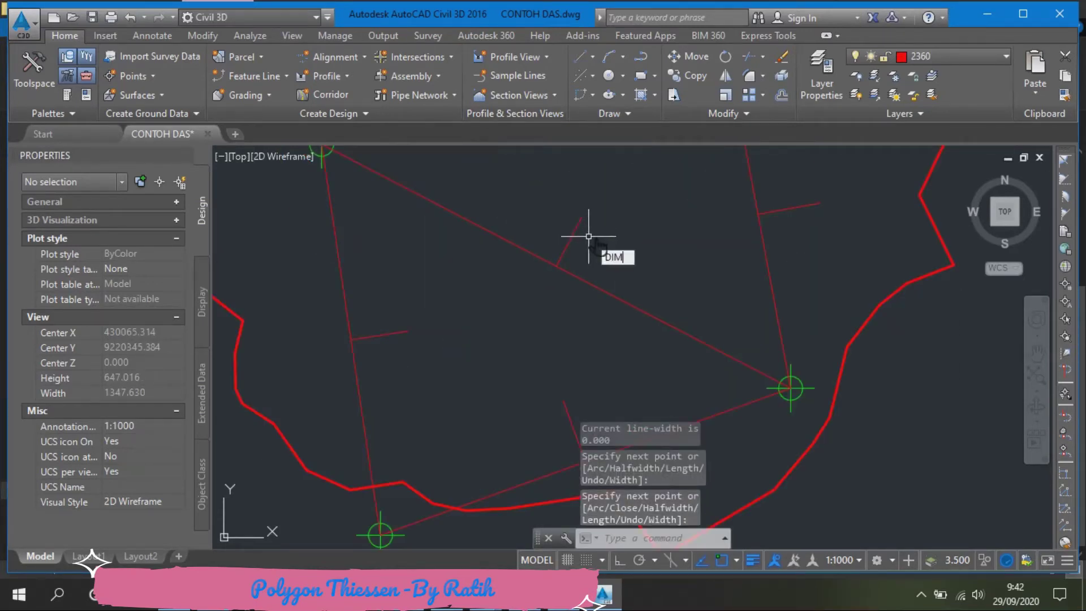
pyautogui.press('Down')
pyautogui.press('Return')
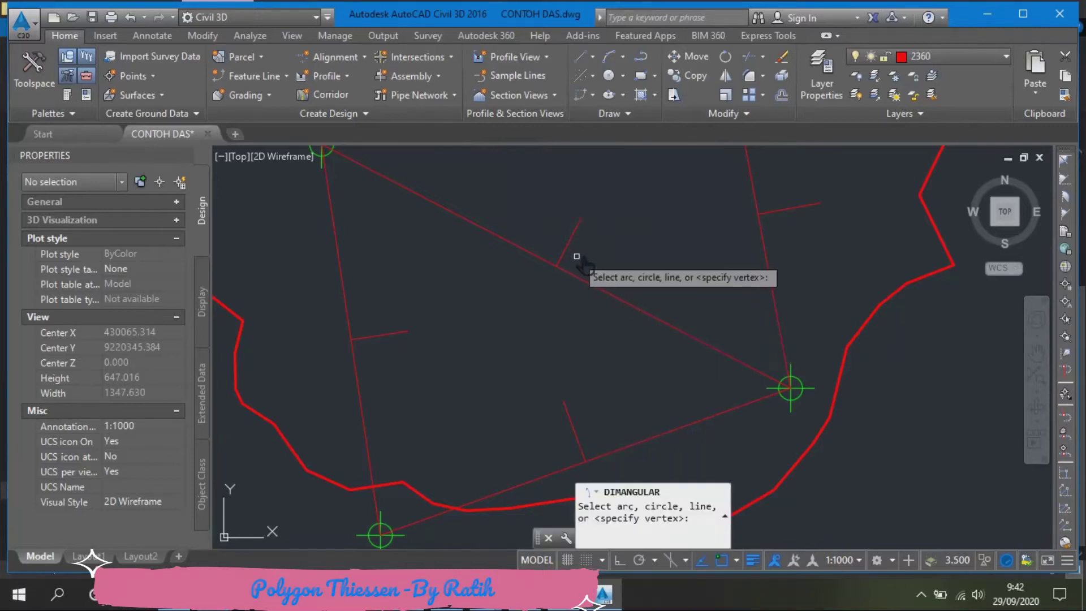
pyautogui.scroll(4, 565, 272)
pyautogui.click(543, 255)
pyautogui.click(545, 288)
pyautogui.scroll(2, 560, 265)
pyautogui.click(564, 265)
# Add an angular dimension between the northwest–southwest connecting line and the short perpendicular line at its midpoint
pyautogui.scroll(2, 564, 266)
pyautogui.scroll(-5, 584, 289)
pyautogui.scroll(-2, 666, 236)
pyautogui.scroll(5, 443, 323)
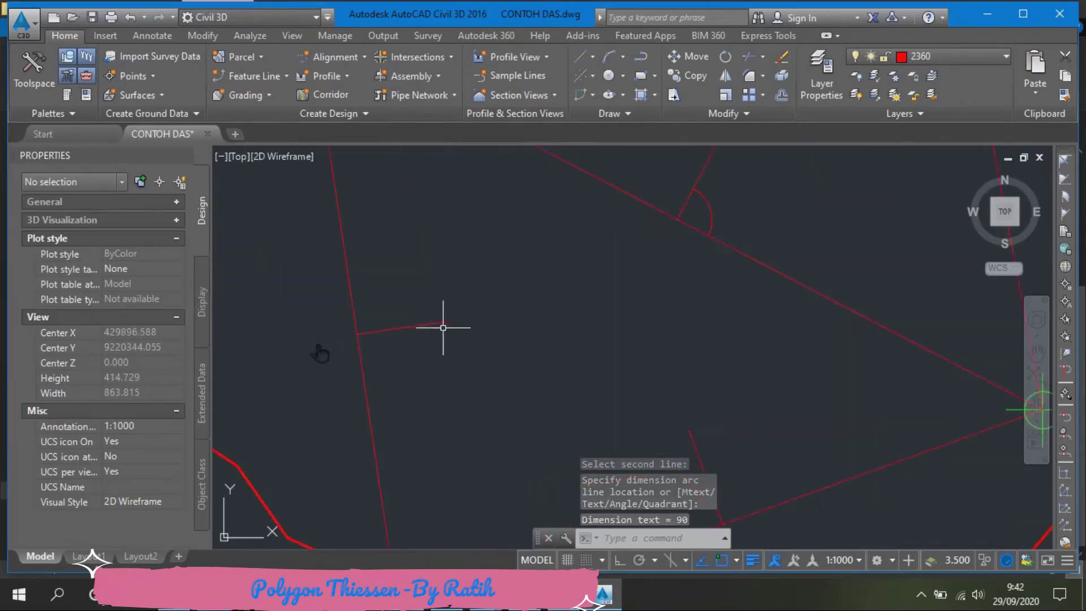
pyautogui.press('Return')
pyautogui.click(444, 355)
pyautogui.click(473, 317)
pyautogui.scroll(2, 507, 350)
pyautogui.scroll(3, 506, 357)
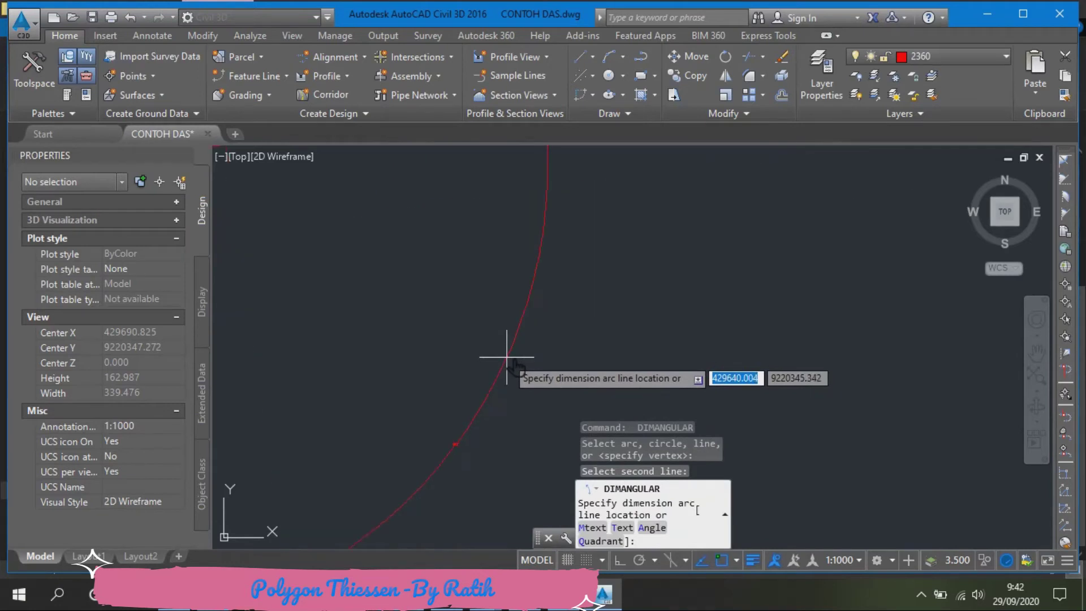
pyautogui.click(533, 436)
# Add an angular dimension between the southwest–southeast connecting line and the short perpendicular line at its midpoint
pyautogui.scroll(2, 464, 447)
pyautogui.scroll(-10, 417, 284)
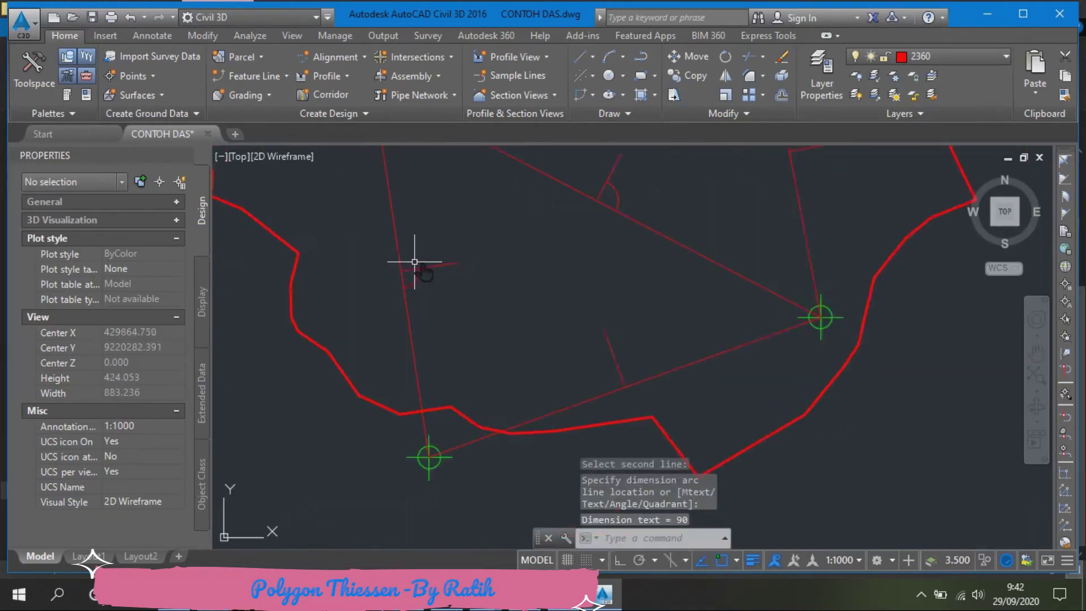
pyautogui.press('Return')
pyautogui.click(567, 328)
pyautogui.scroll(2, 582, 340)
pyautogui.click(614, 335)
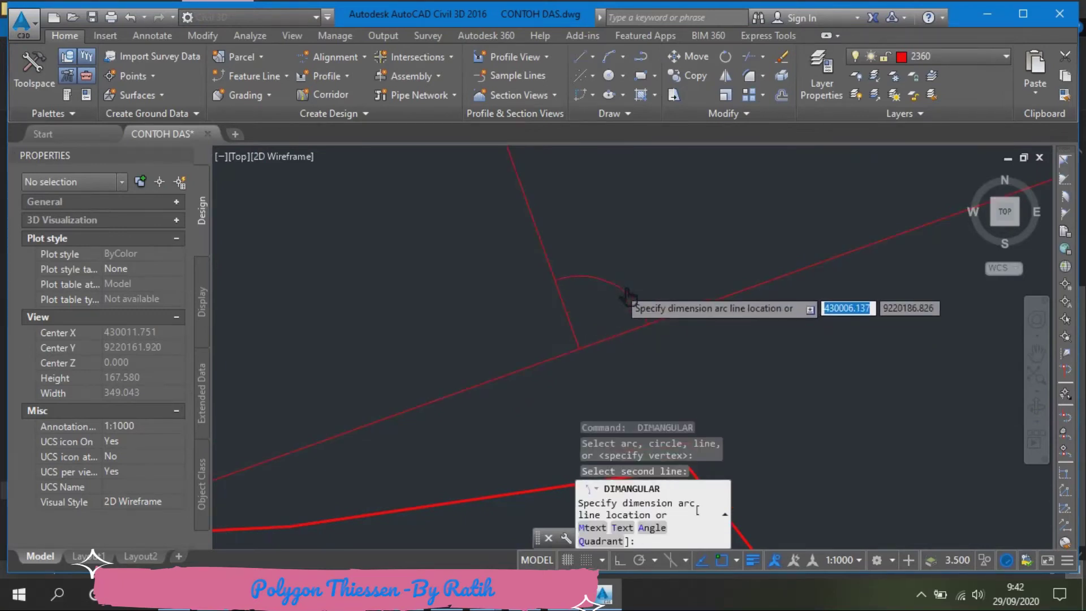
pyautogui.click(622, 287)
# Add an angular dimension between the northeast–southeast connecting line and the short perpendicular line at its midpoint
pyautogui.scroll(2, 613, 281)
pyautogui.scroll(-6, 612, 281)
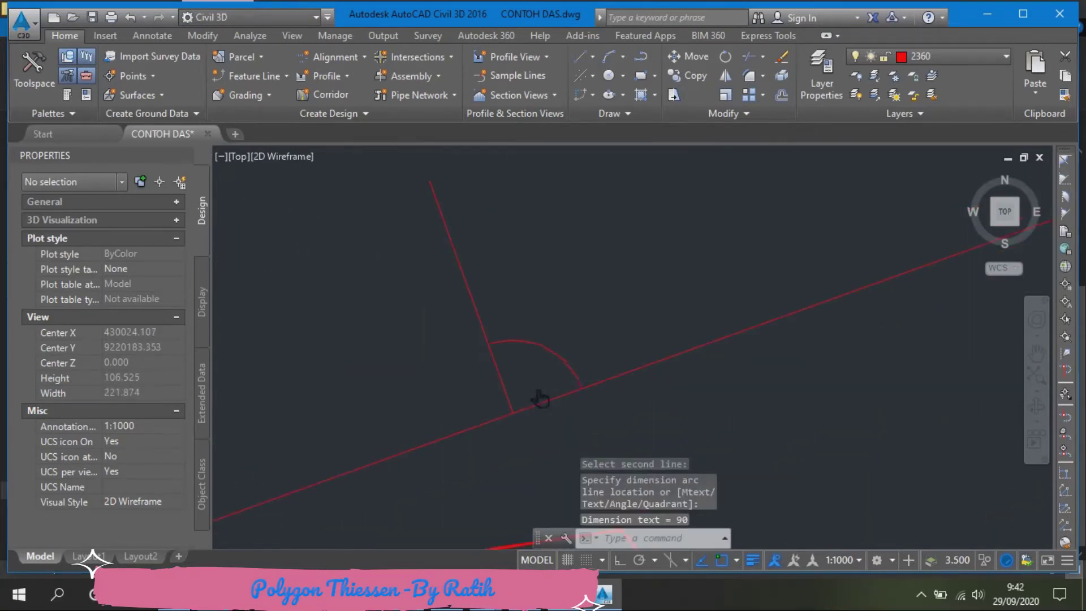
pyautogui.scroll(1, 655, 254)
pyautogui.scroll(4, 582, 286)
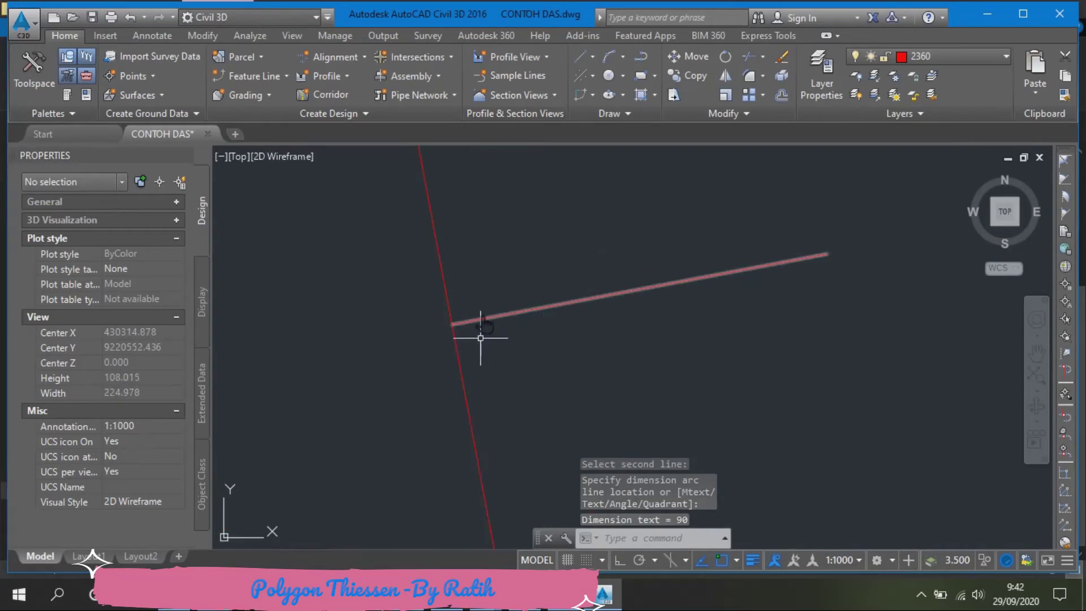
pyautogui.press('Return')
pyautogui.click(478, 318)
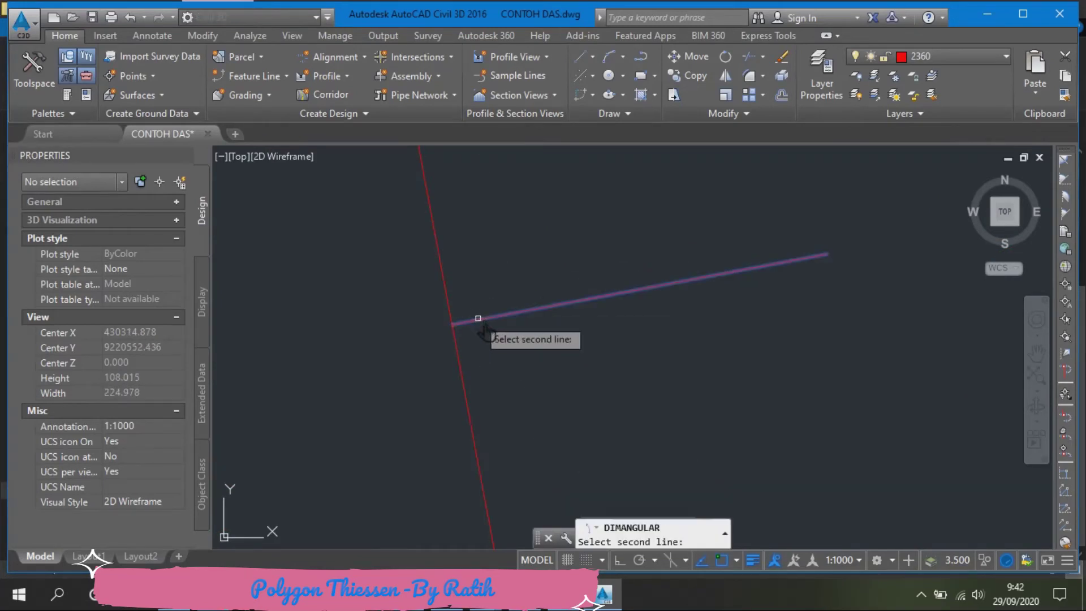
pyautogui.click(457, 357)
pyautogui.click(533, 365)
# Set the color of the five short perpendicular lines and the angular dimension on the northwest–southwest line to Green
pyautogui.scroll(3, 529, 379)
pyautogui.scroll(-15, 558, 350)
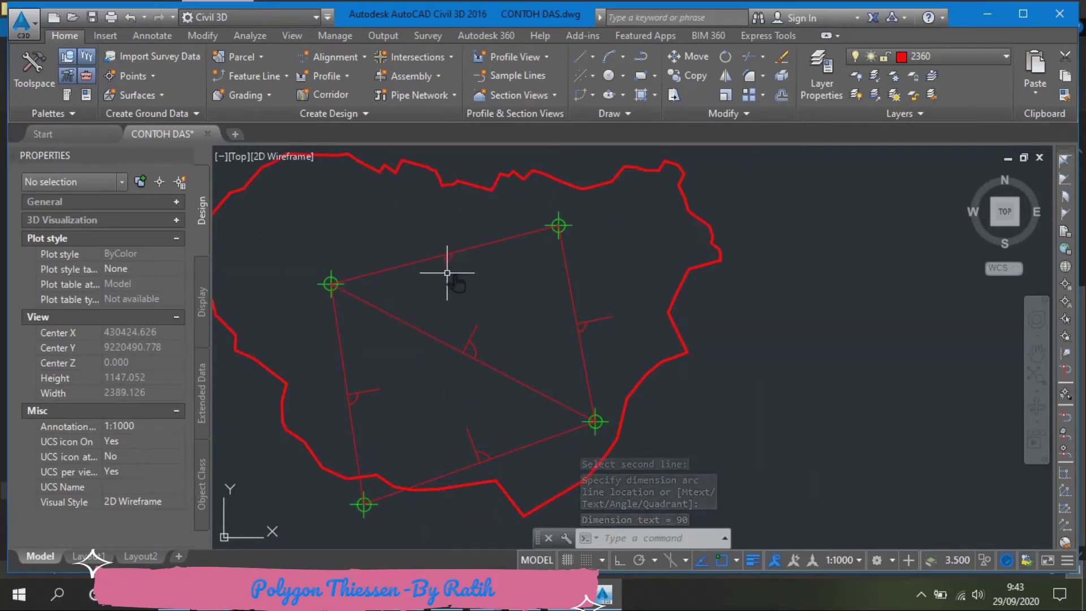
pyautogui.click(446, 270)
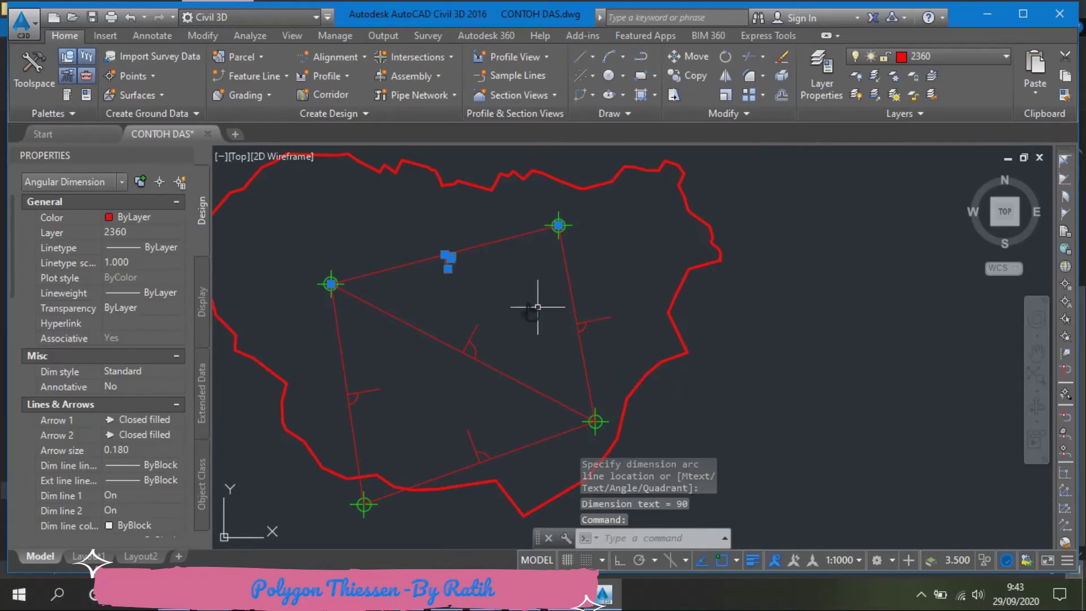
pyautogui.press('Escape')
pyautogui.scroll(2, 453, 267)
pyautogui.click(448, 269)
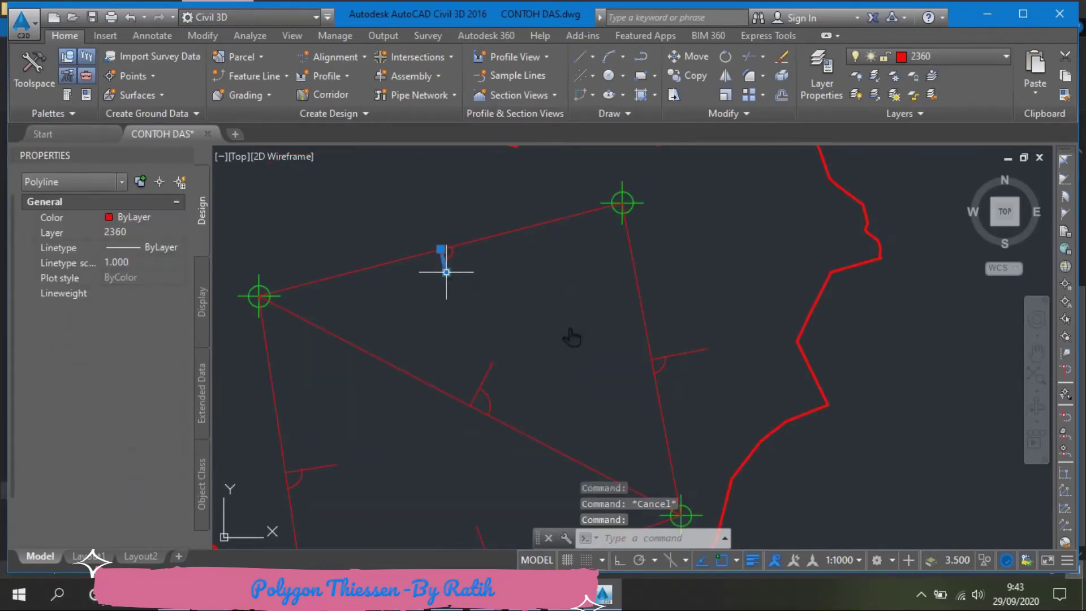
pyautogui.click(682, 352)
pyautogui.click(496, 369)
pyautogui.scroll(-2, 498, 333)
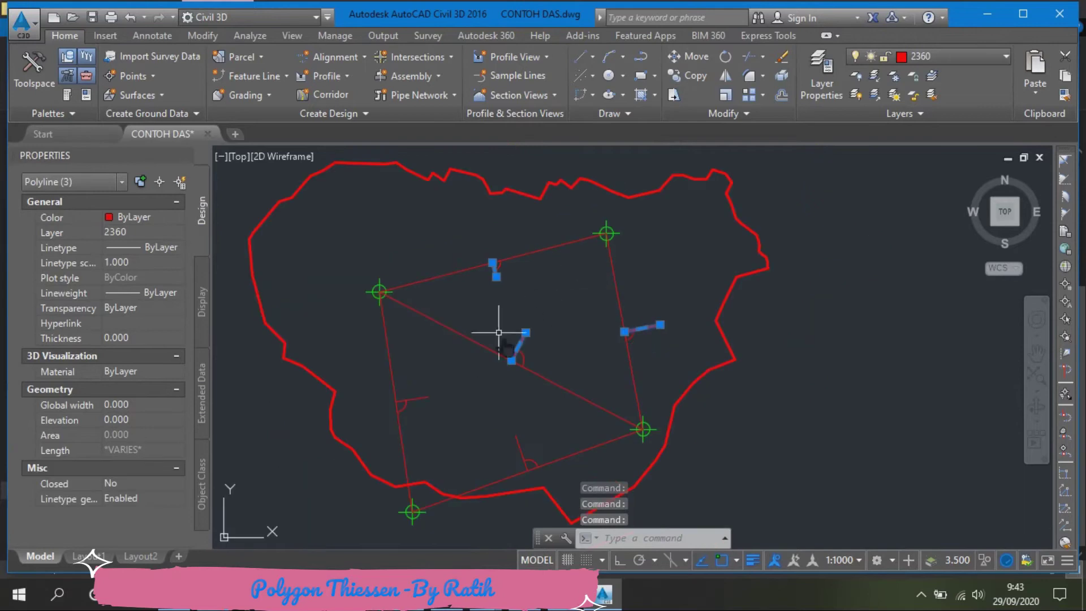
pyautogui.click(427, 397)
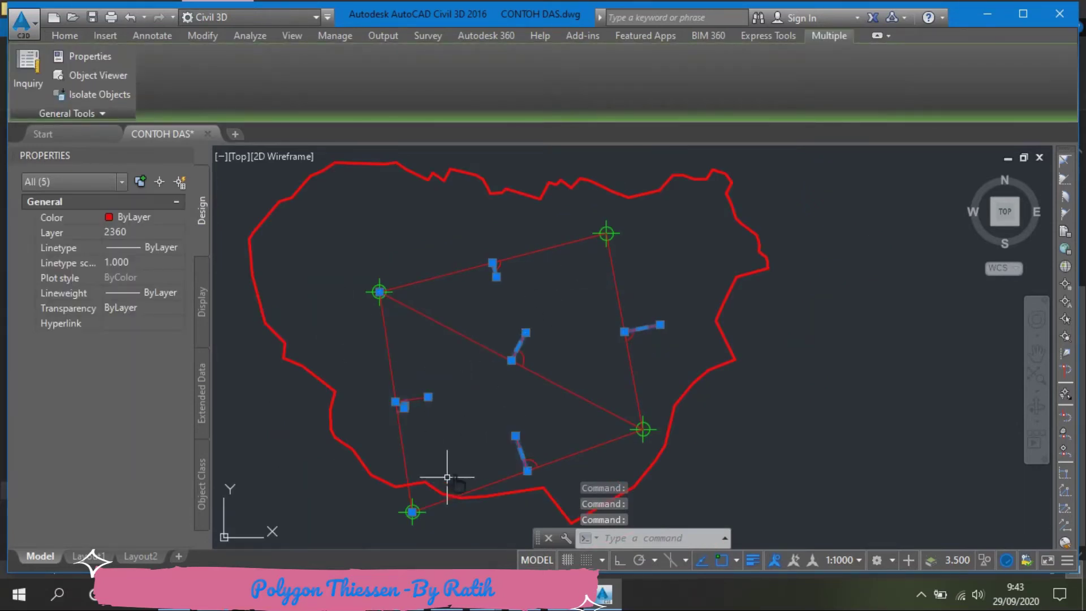
pyautogui.scroll(5, 390, 406)
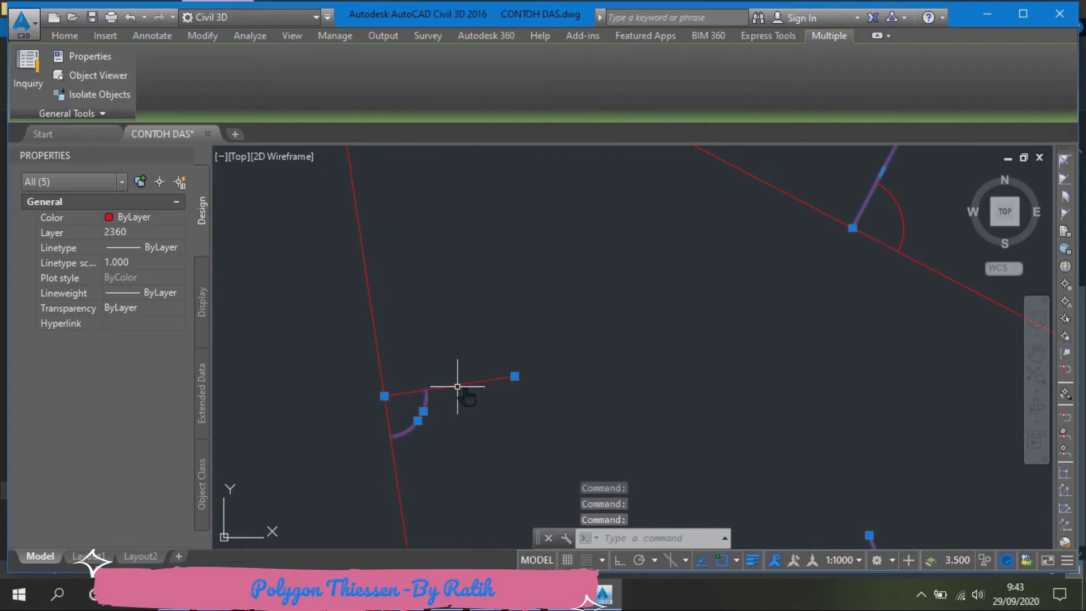
pyautogui.click(154, 224)
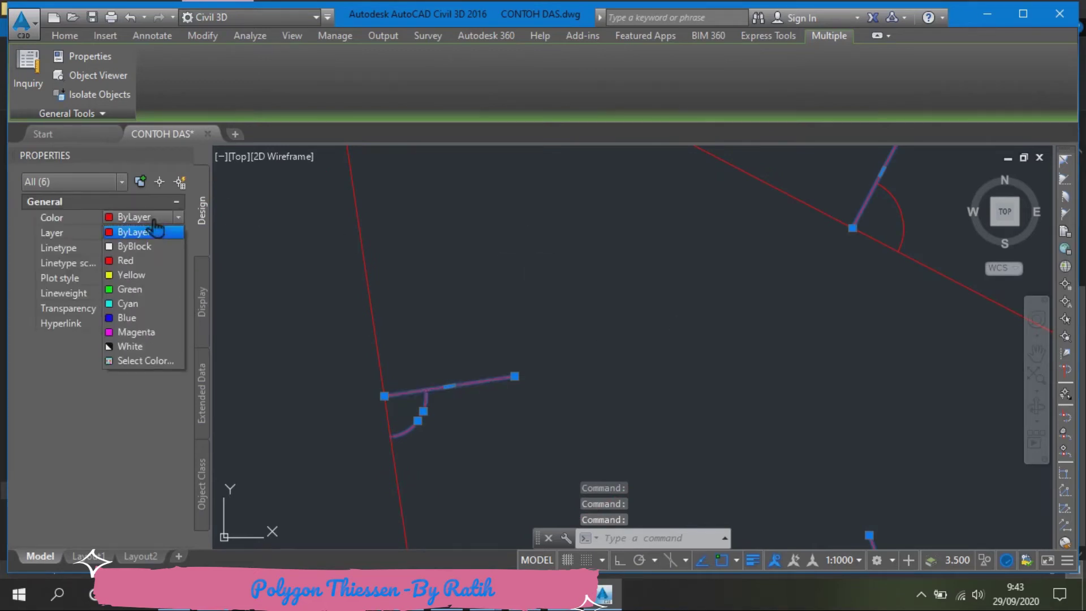
pyautogui.click(150, 290)
pyautogui.scroll(-5, 439, 305)
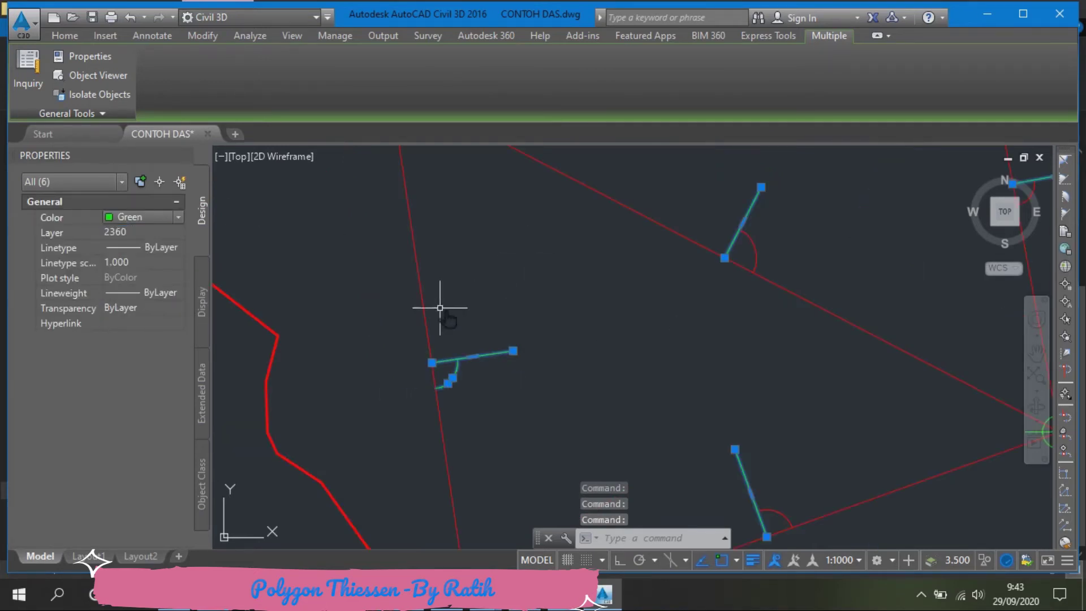
pyautogui.press('Escape')
# Extend the short perpendicular lines on the four outer connecting lines outward to the watershed boundary
pyautogui.scroll(-3, 548, 335)
pyautogui.scroll(-2, 586, 288)
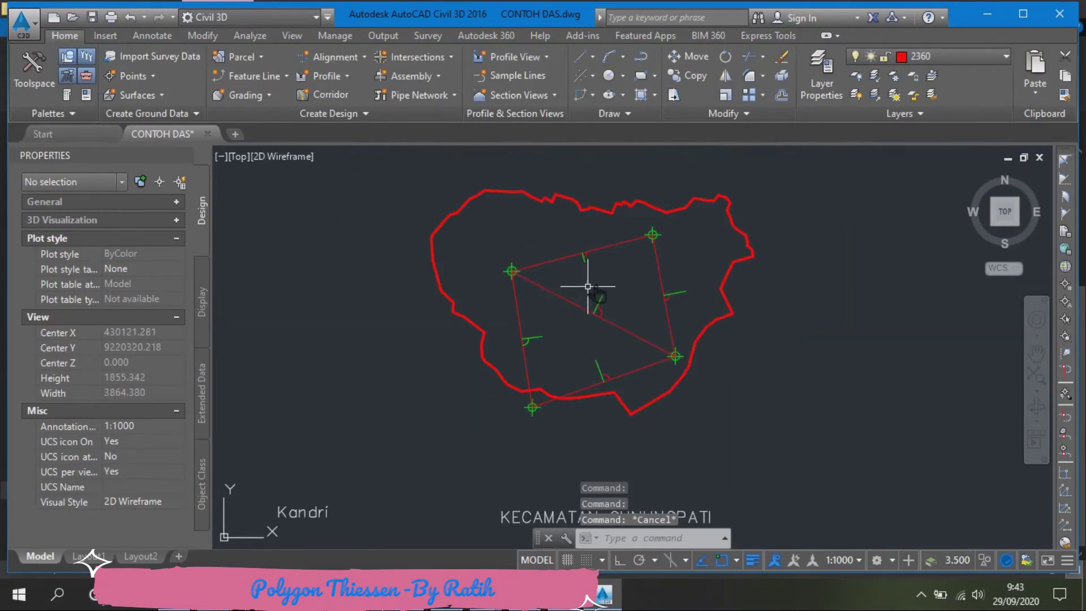
pyautogui.scroll(2, 588, 282)
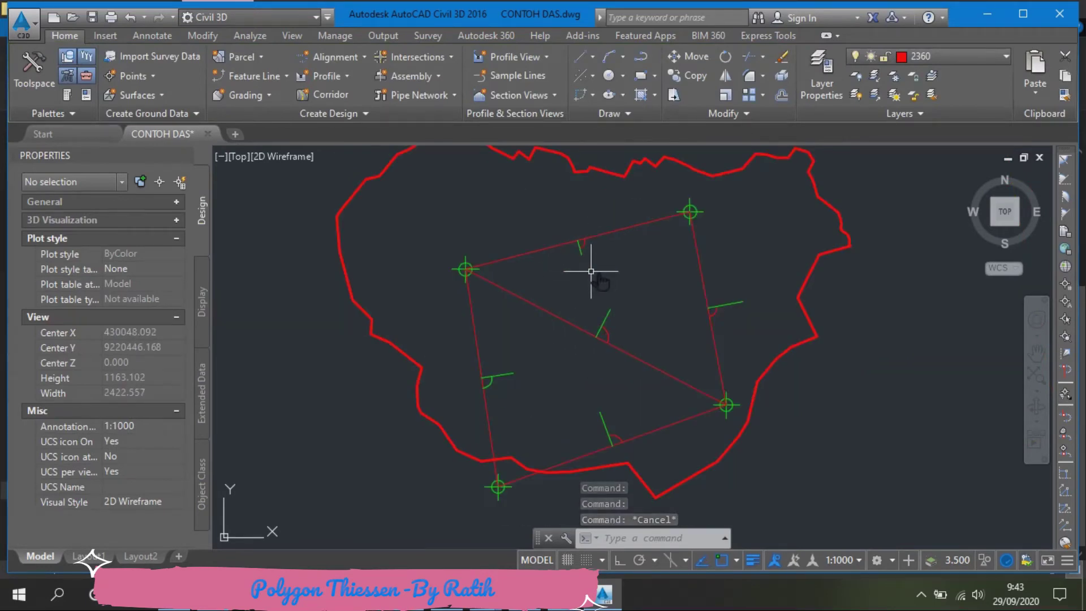
pyautogui.write('X')
pyautogui.press('Return')
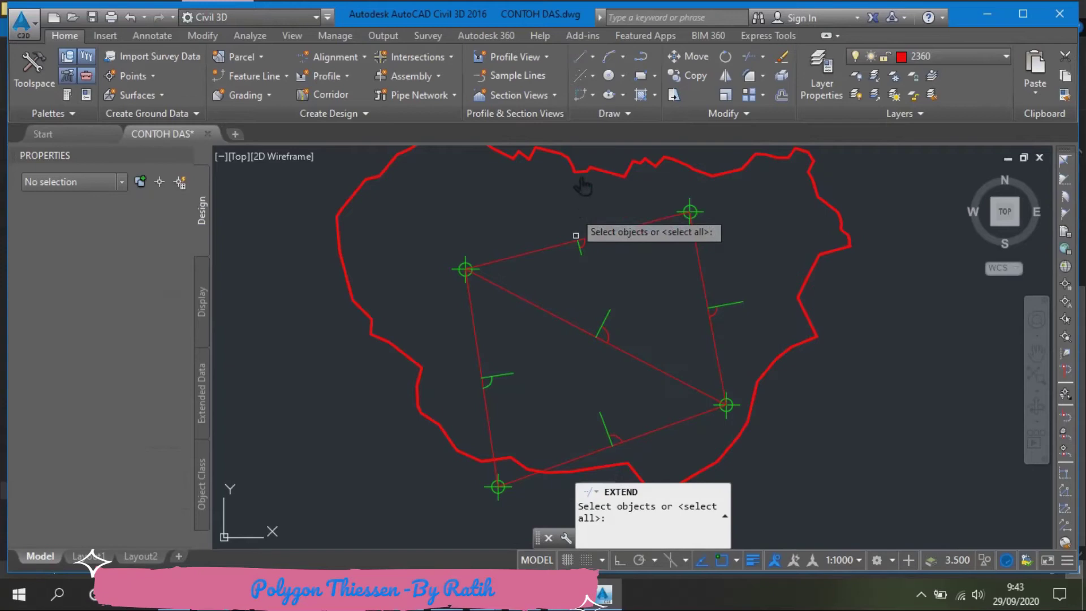
pyautogui.click(560, 154)
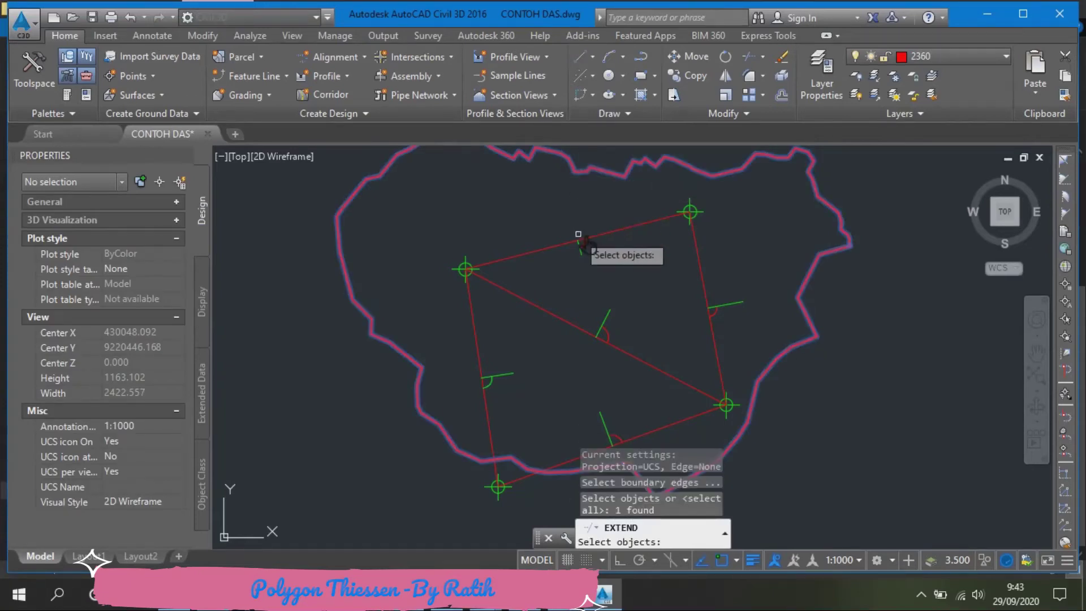
pyautogui.press('Return')
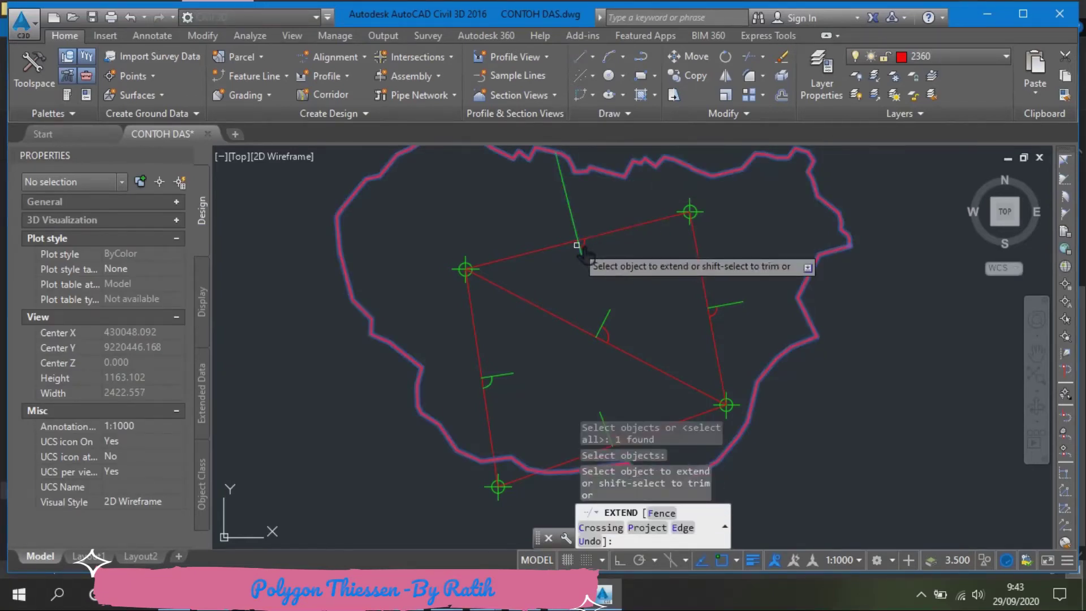
pyautogui.click(577, 245)
pyautogui.click(744, 311)
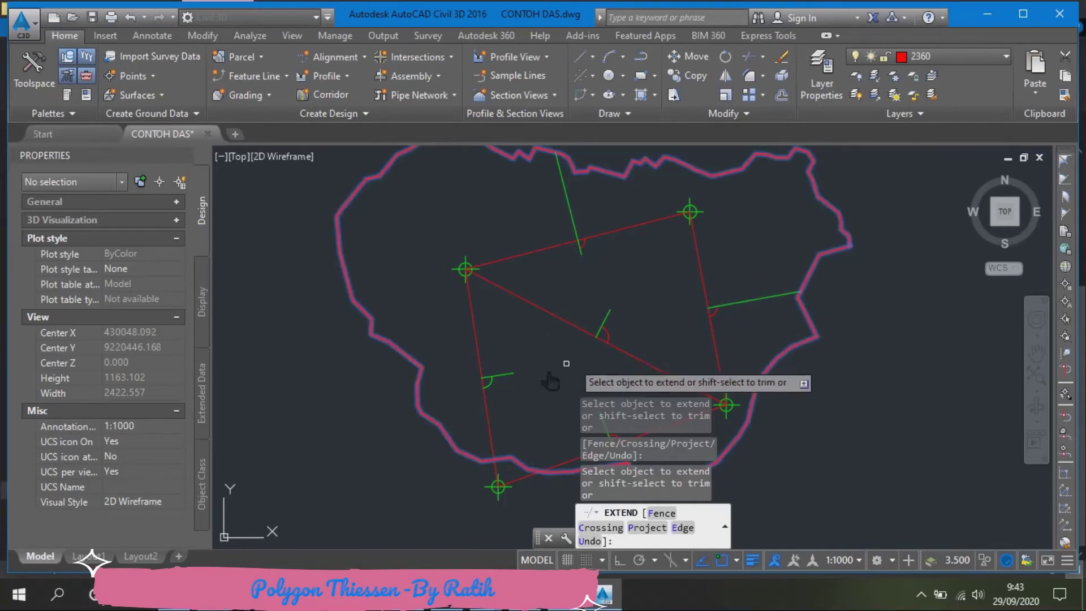
pyautogui.click(473, 381)
pyautogui.scroll(-2, 466, 333)
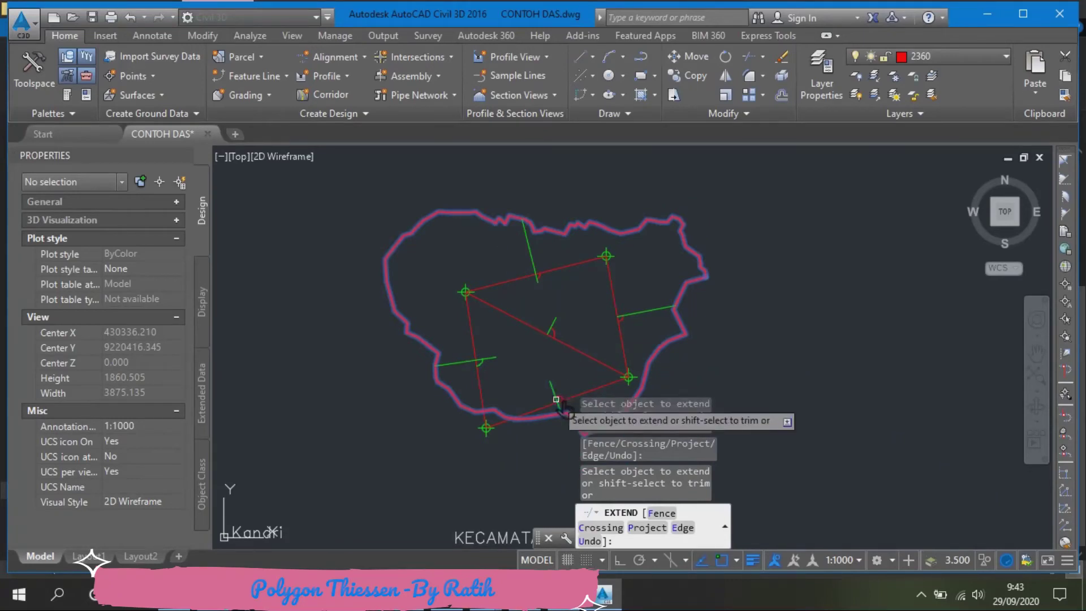
pyautogui.click(556, 400)
# Extend the diagonal's perpendicular line northeast and the northern and eastern perpendicular lines inward, across the watershed to its boundary
pyautogui.scroll(2, 576, 308)
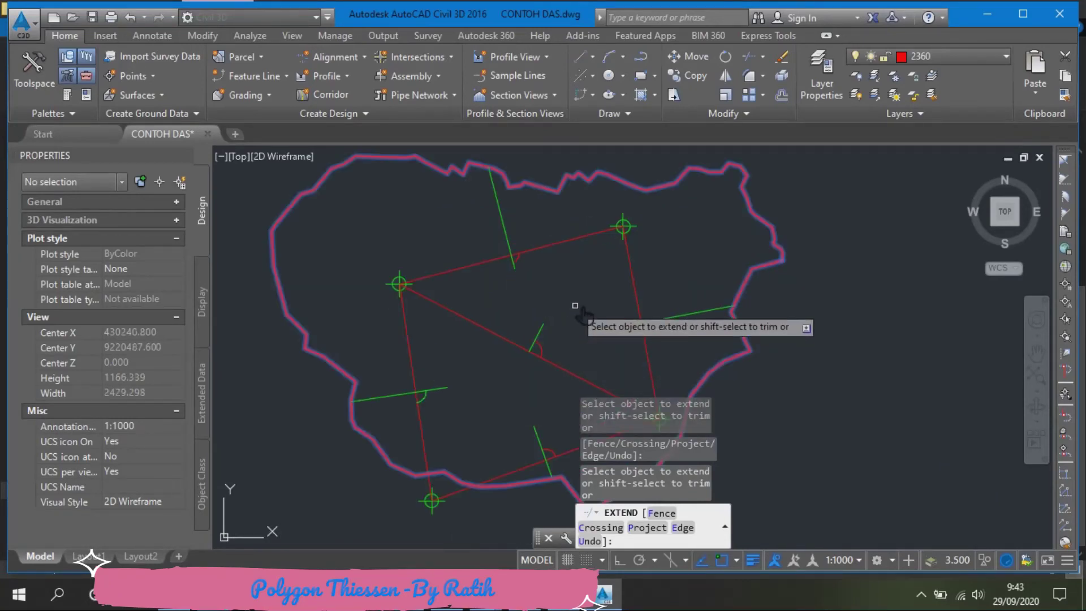
pyautogui.click(539, 331)
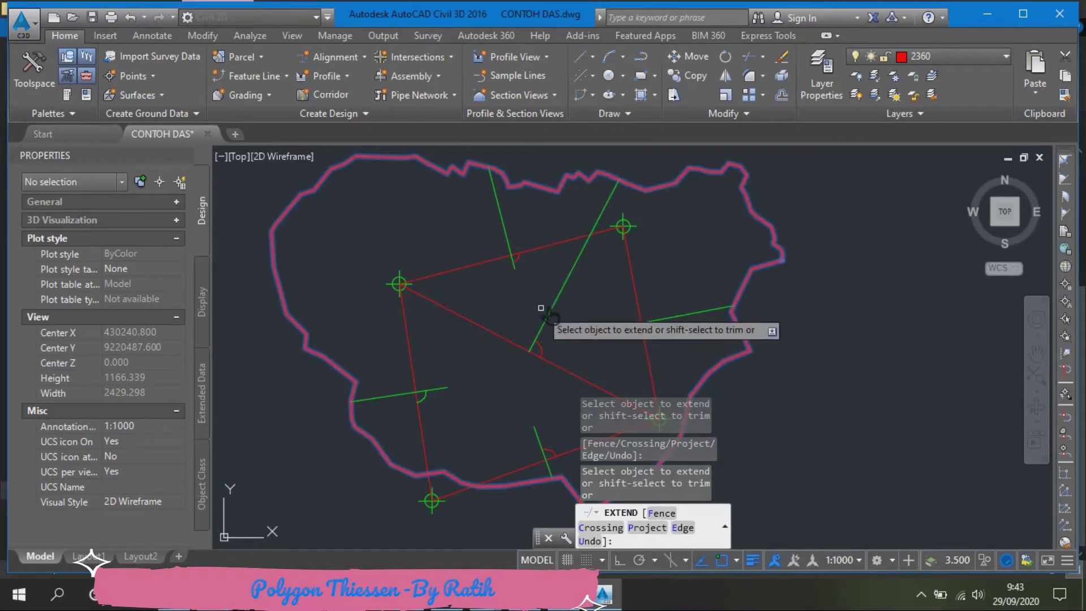
pyautogui.click(508, 244)
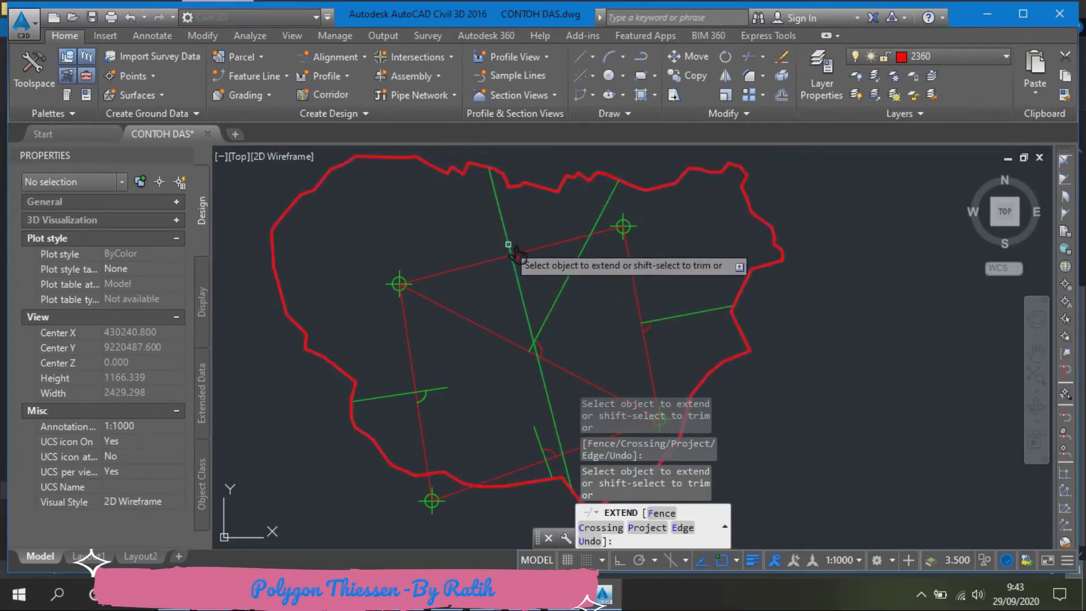
pyautogui.click(658, 319)
pyautogui.scroll(10, 532, 340)
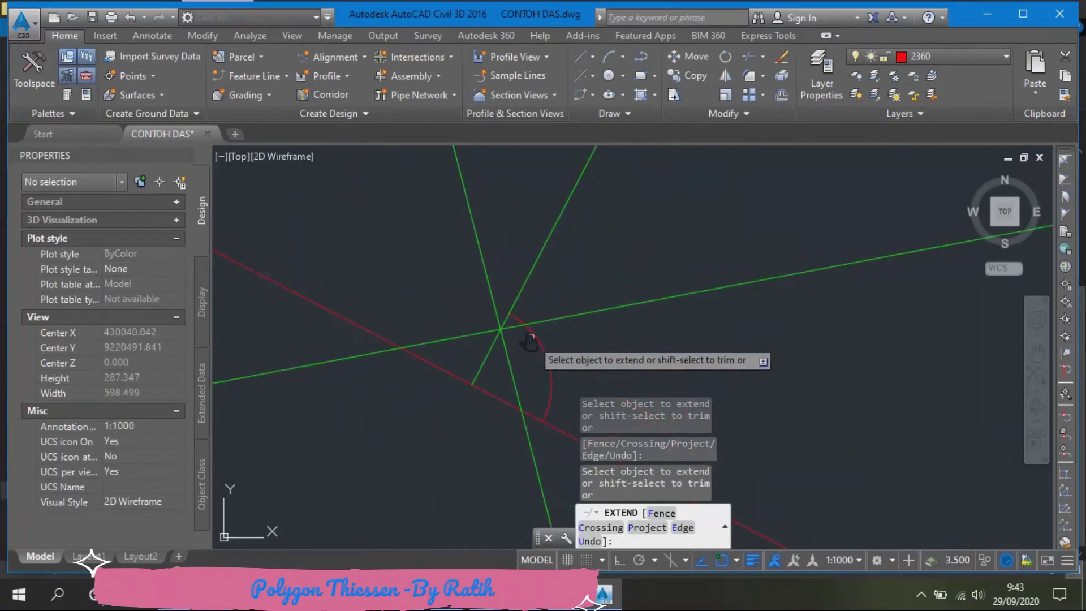
pyautogui.press('Escape')
pyautogui.scroll(8, 488, 327)
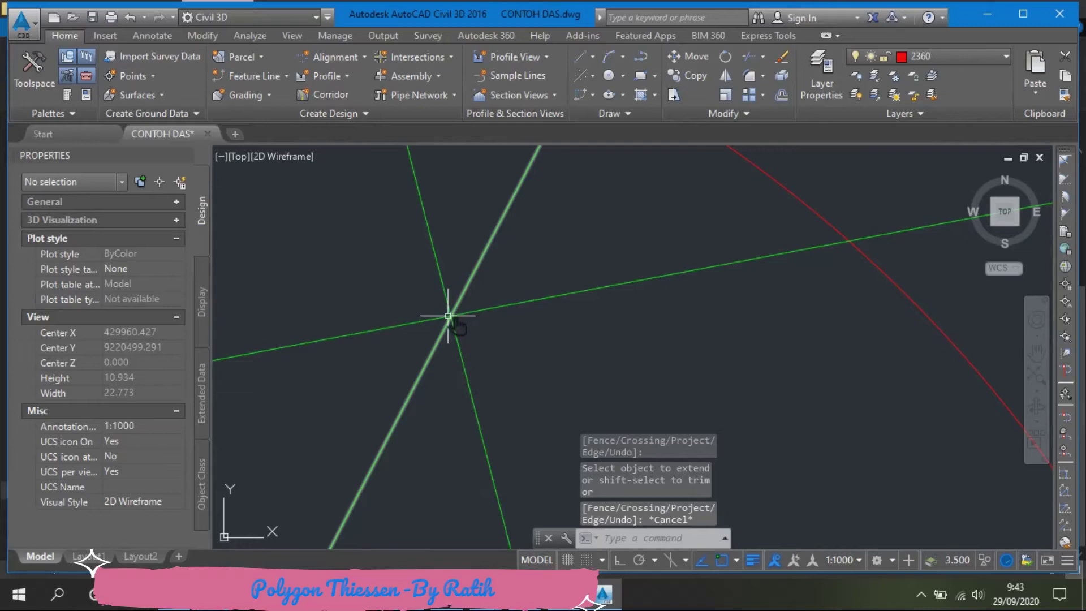
pyautogui.scroll(-7, 452, 315)
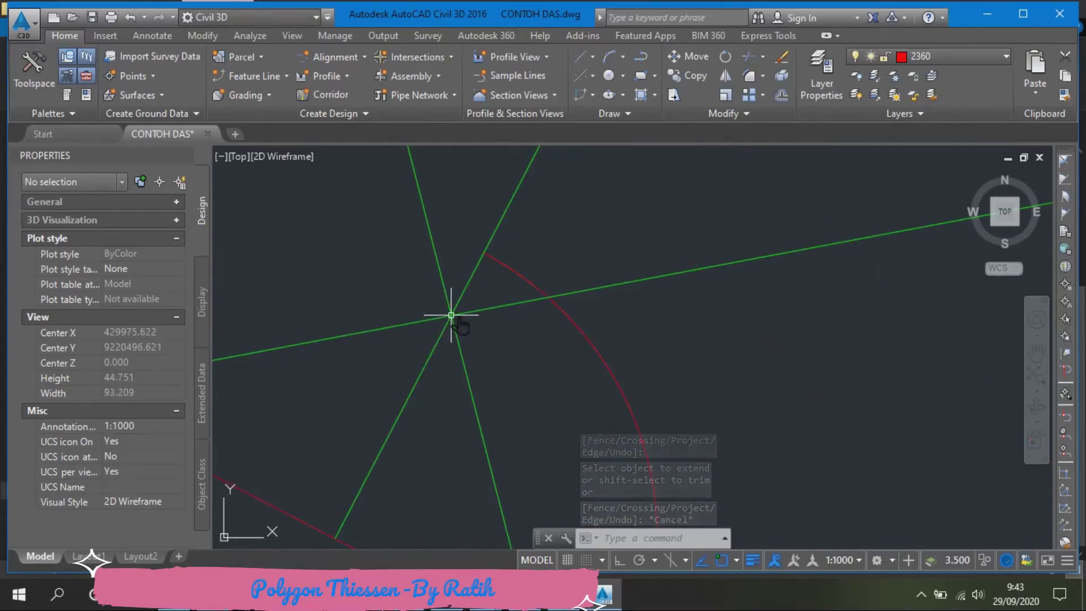
pyautogui.moveTo(486, 311); pyautogui.dragTo(513, 338, button='middle')
pyautogui.scroll(-10, 513, 333)
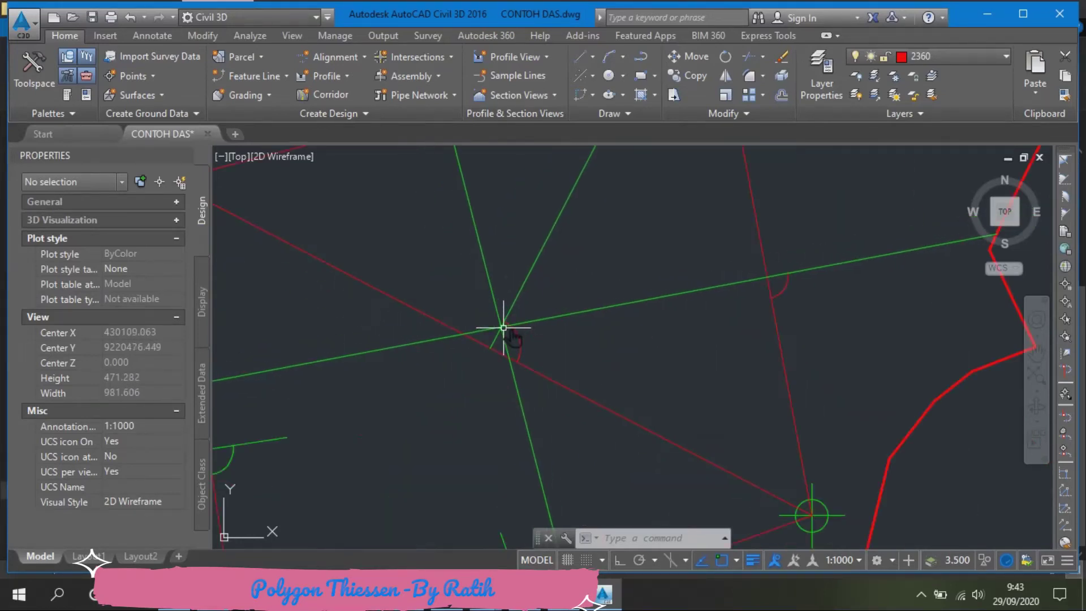
pyautogui.press('Escape')
pyautogui.write('tr')
pyautogui.press('Return')
pyautogui.scroll(2, 484, 337)
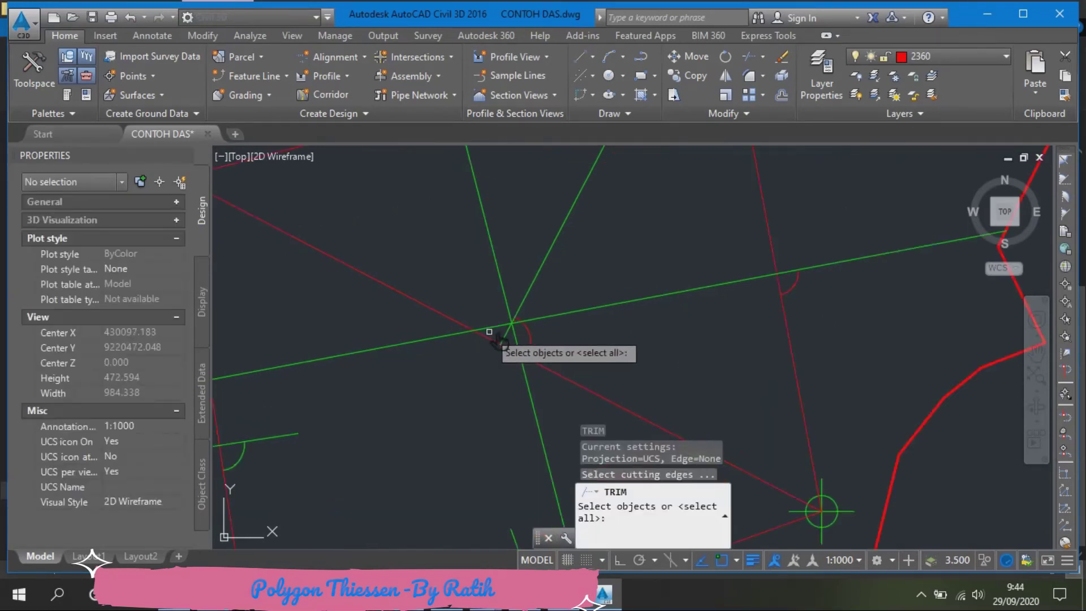
pyautogui.click(496, 327)
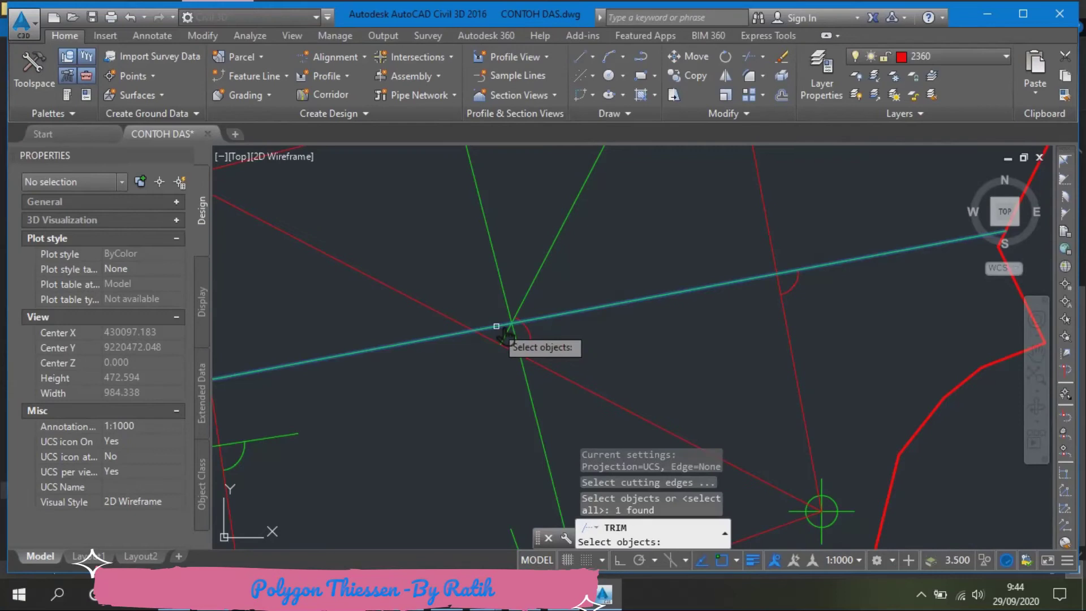
pyautogui.press('Escape')
# Trim the northern, eastern and diagonal perpendicular lines where they run past their common intersection
pyautogui.write('TR')
pyautogui.press('Return')
pyautogui.press('Return')
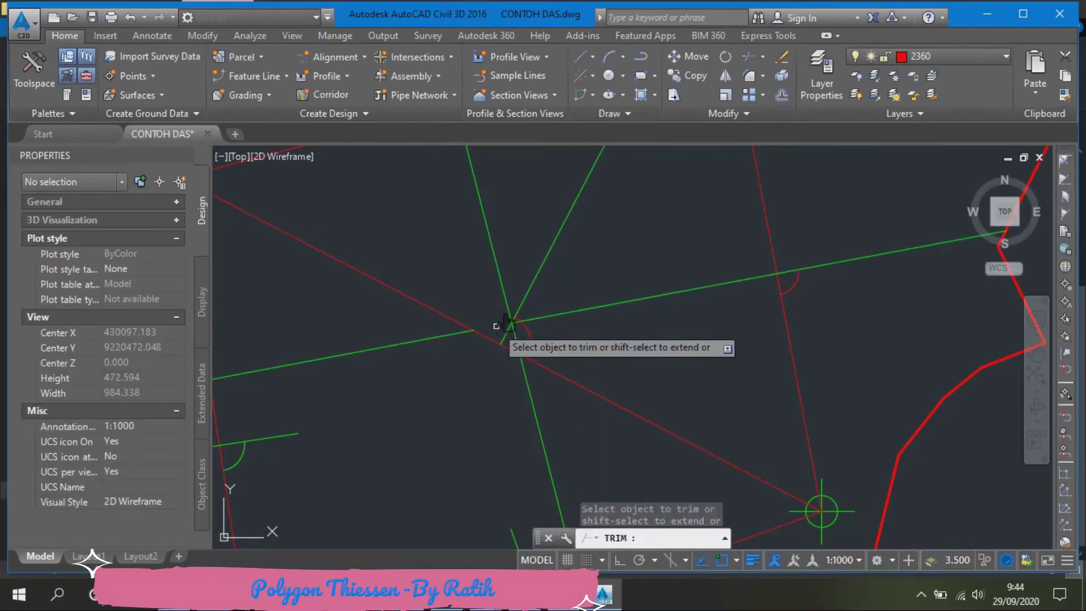
pyautogui.scroll(-2, 498, 327)
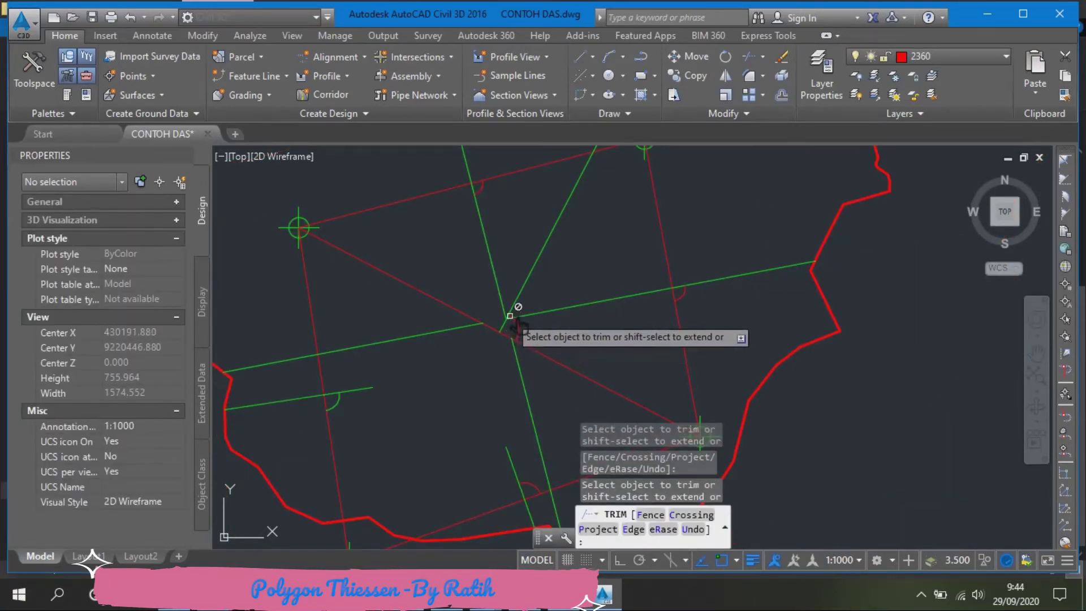
pyautogui.click(511, 308)
pyautogui.press('Escape')
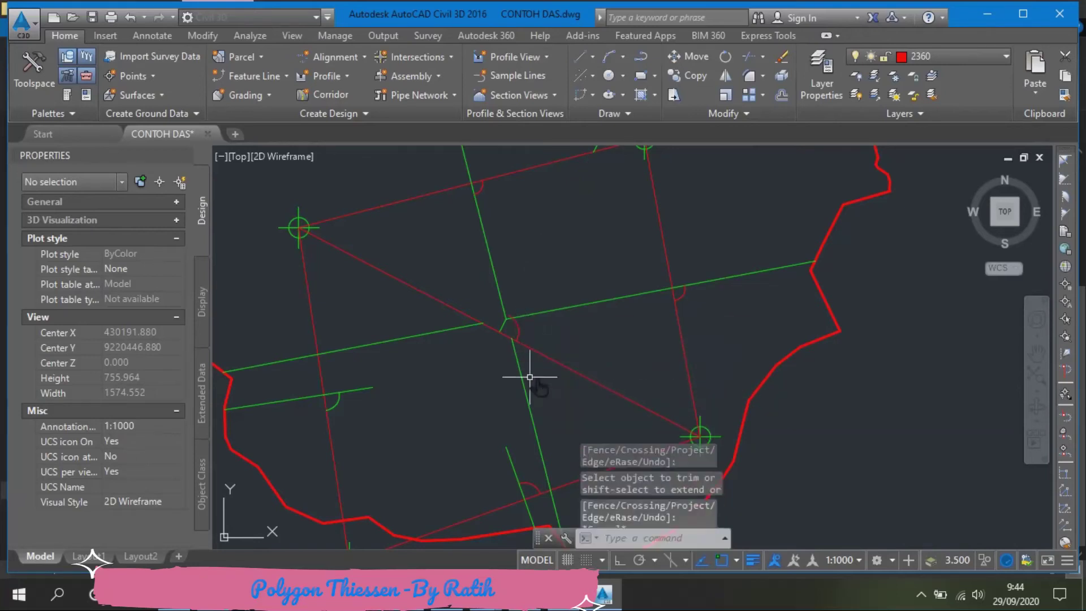
# Delete the three leftover perpendicular line segments south, west and north of the common intersection
pyautogui.moveTo(528, 376); pyautogui.dragTo(509, 366)
pyautogui.click(423, 338)
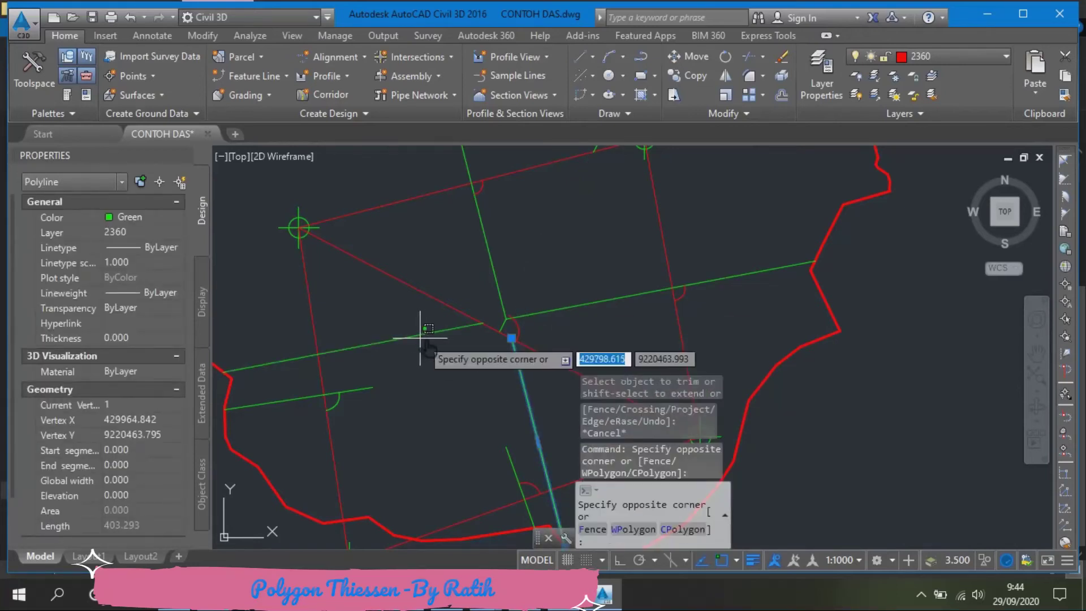
pyautogui.click(401, 328)
pyautogui.press('Delete')
pyautogui.scroll(-2, 425, 377)
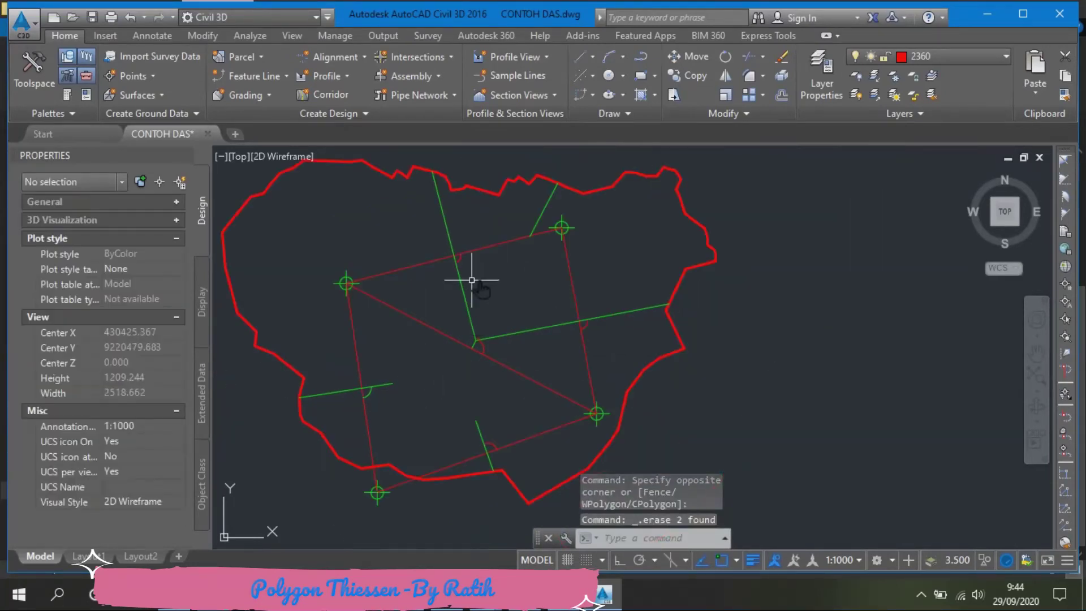
pyautogui.click(540, 218)
pyautogui.press('Delete')
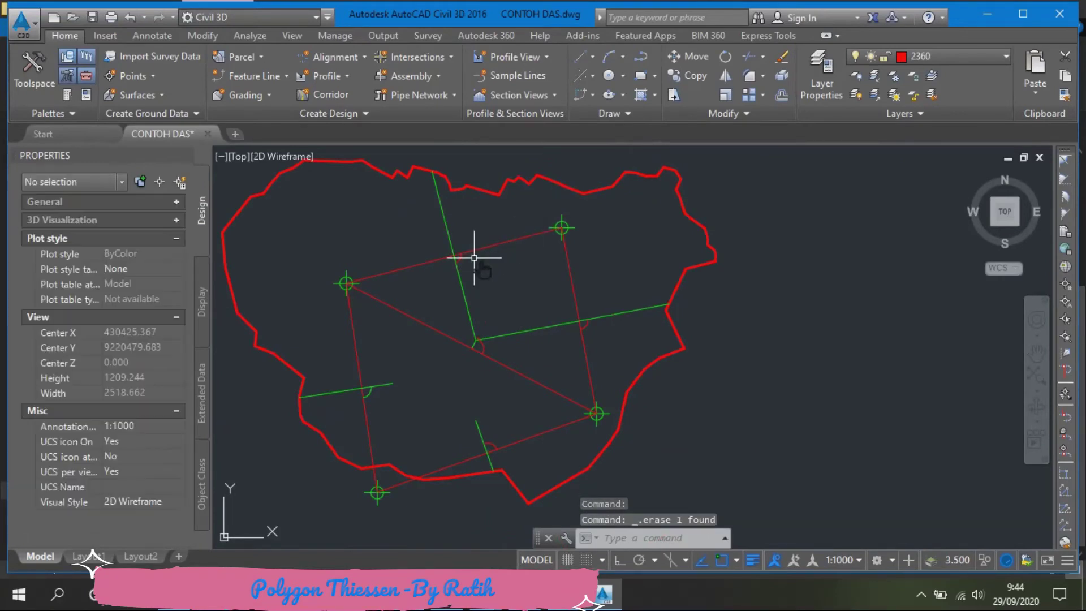
# Extend the short remainder of the diagonal's perpendicular line southwest to the watershed boundary
pyautogui.scroll(2, 450, 266)
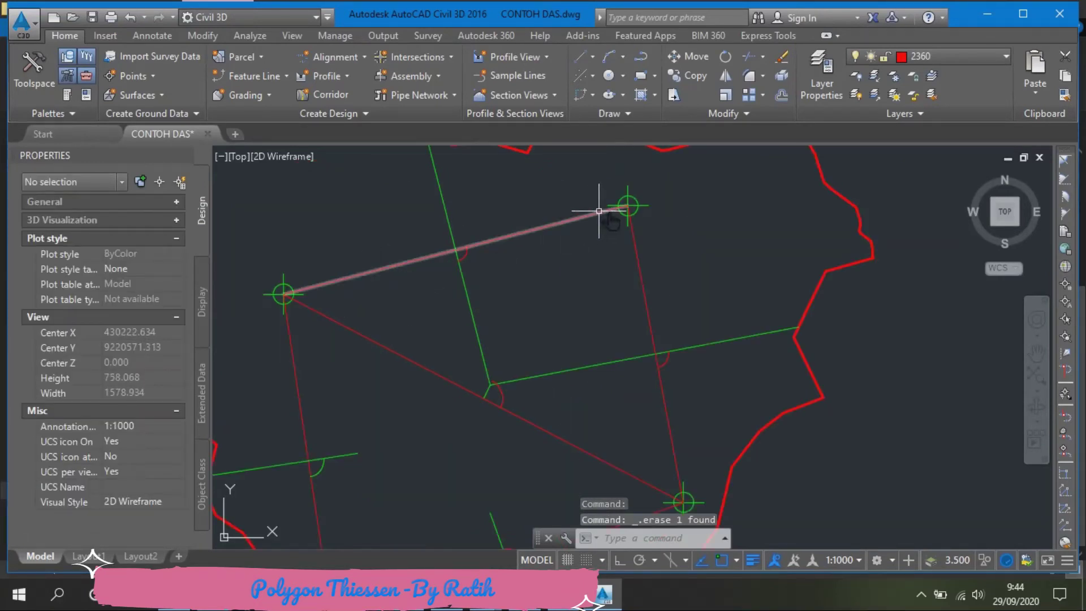
pyautogui.scroll(4, 490, 396)
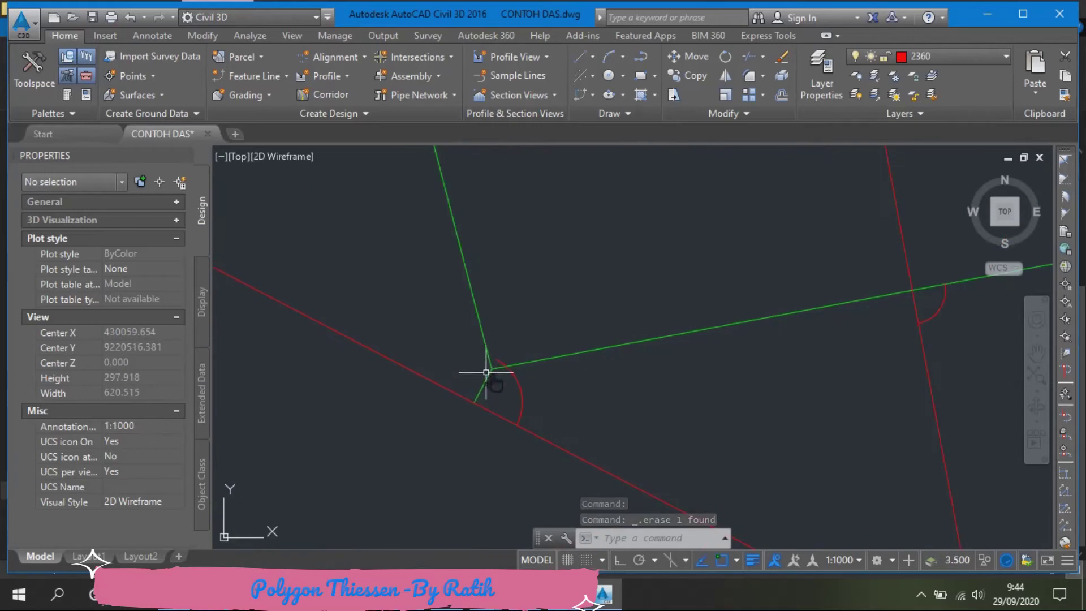
pyautogui.scroll(-6, 639, 240)
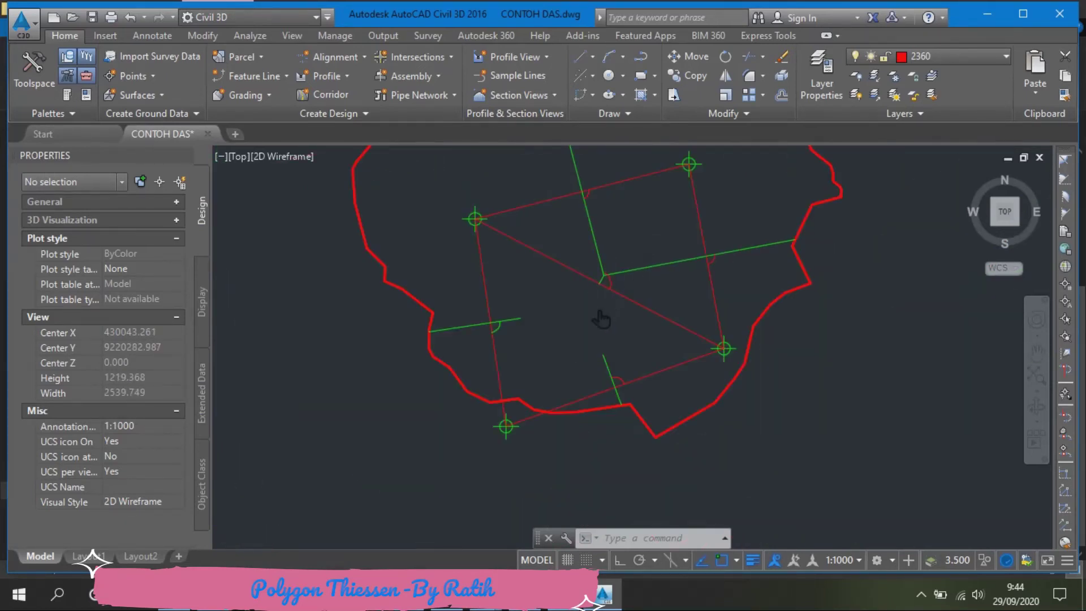
pyautogui.scroll(2, 590, 310)
pyautogui.write('ex')
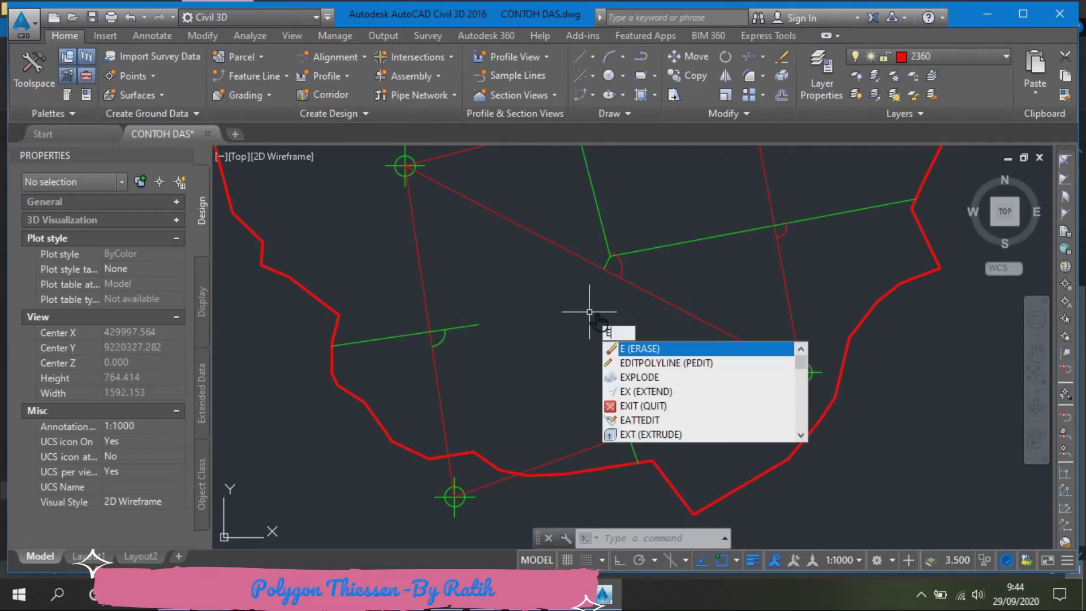
pyautogui.press('Return')
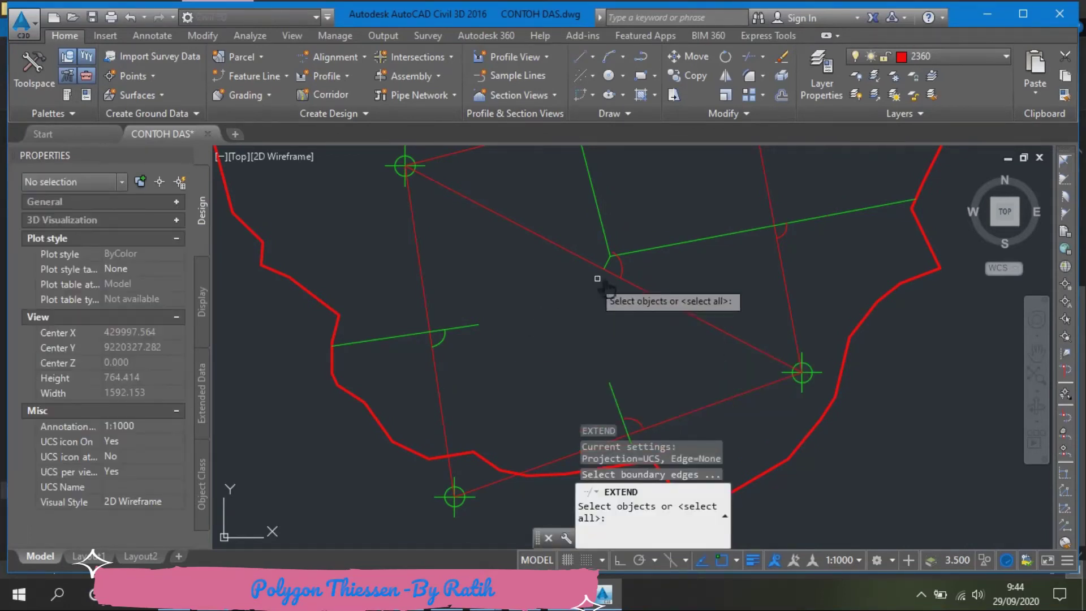
pyautogui.click(498, 469)
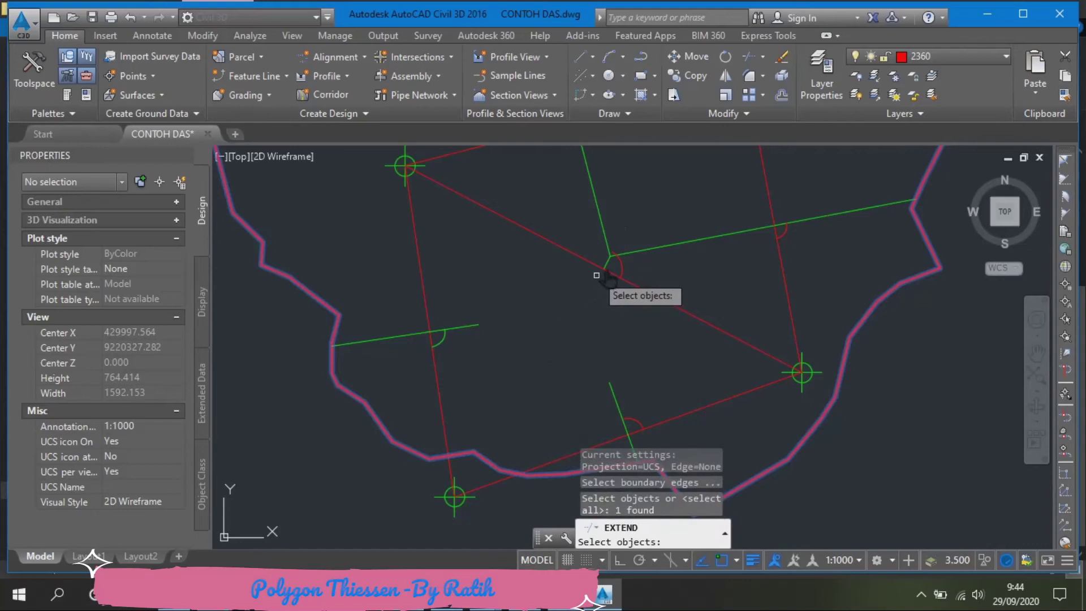
pyautogui.press('Return')
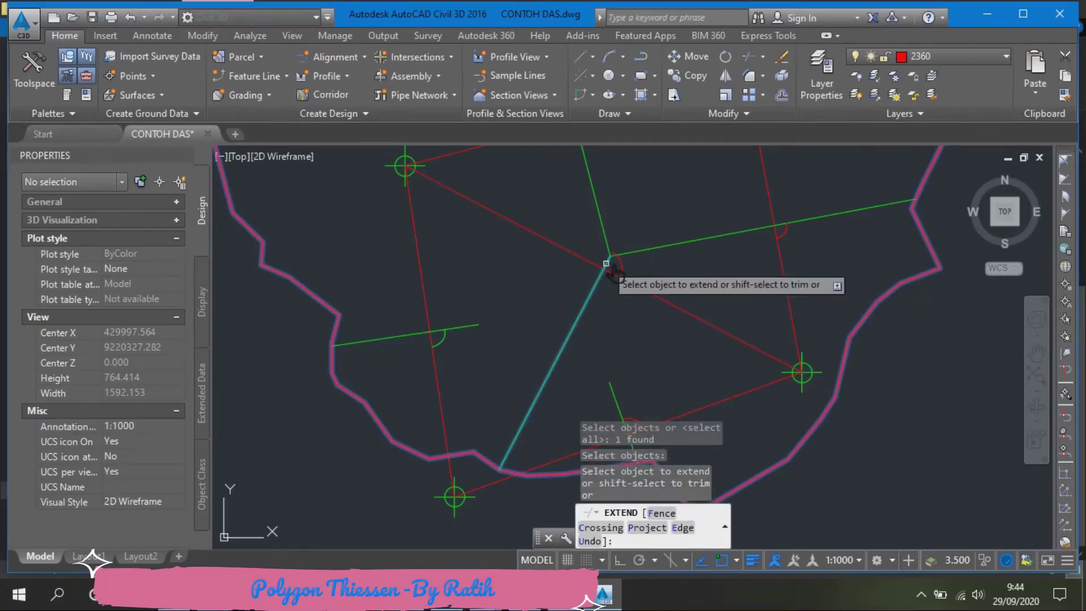
pyautogui.click(607, 263)
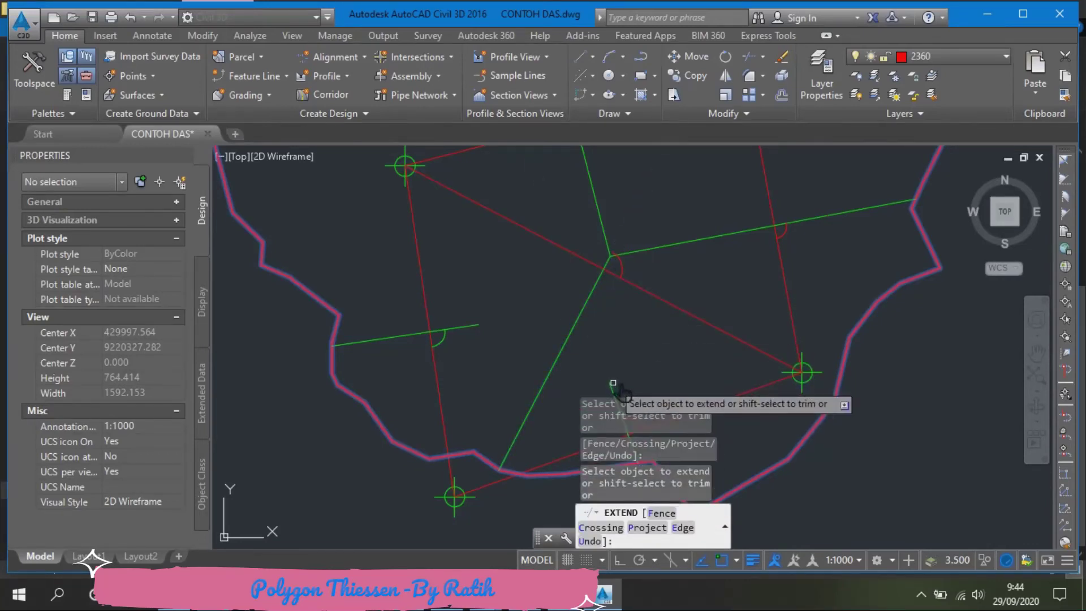
pyautogui.press('Return')
# Extend the southern and western perpendicular lines inward to meet the diagonal's perpendicular line
pyautogui.write('E')
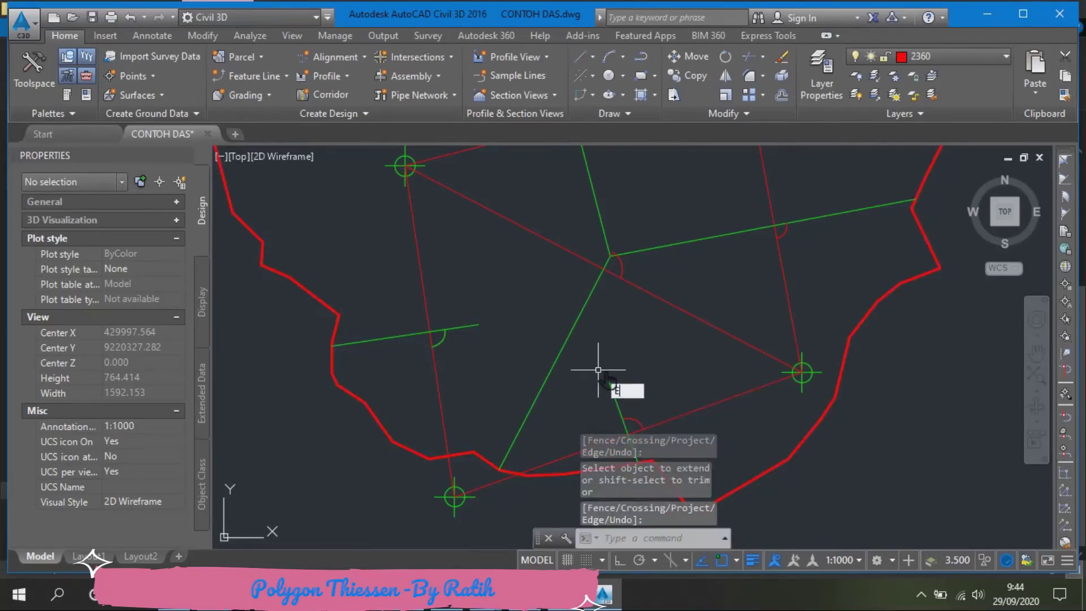
pyautogui.press('Return')
pyautogui.click(569, 325)
pyautogui.click(606, 363)
pyautogui.press('Return')
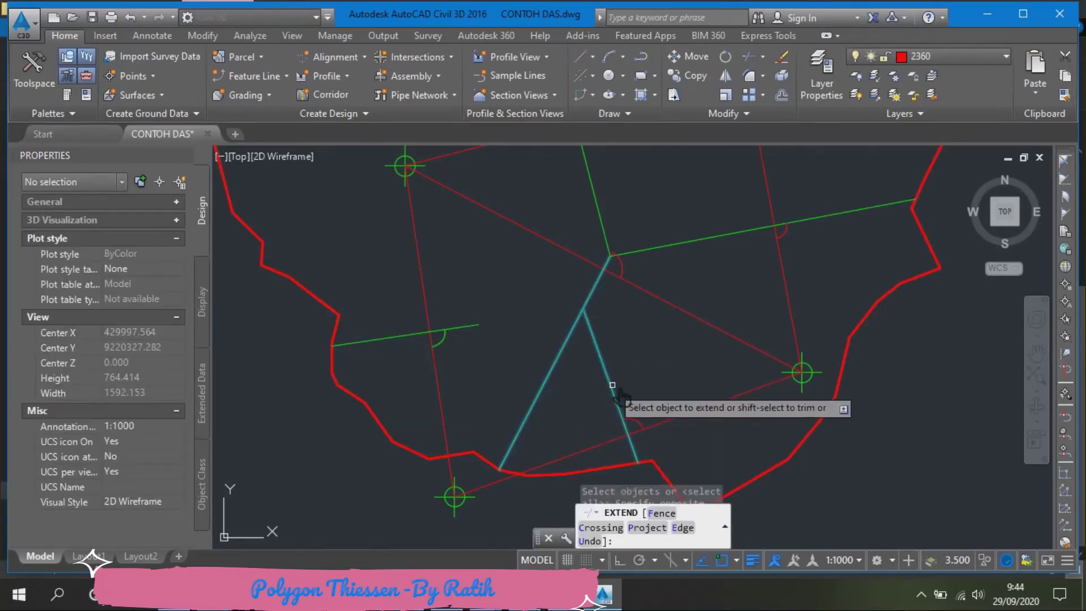
pyautogui.click(612, 385)
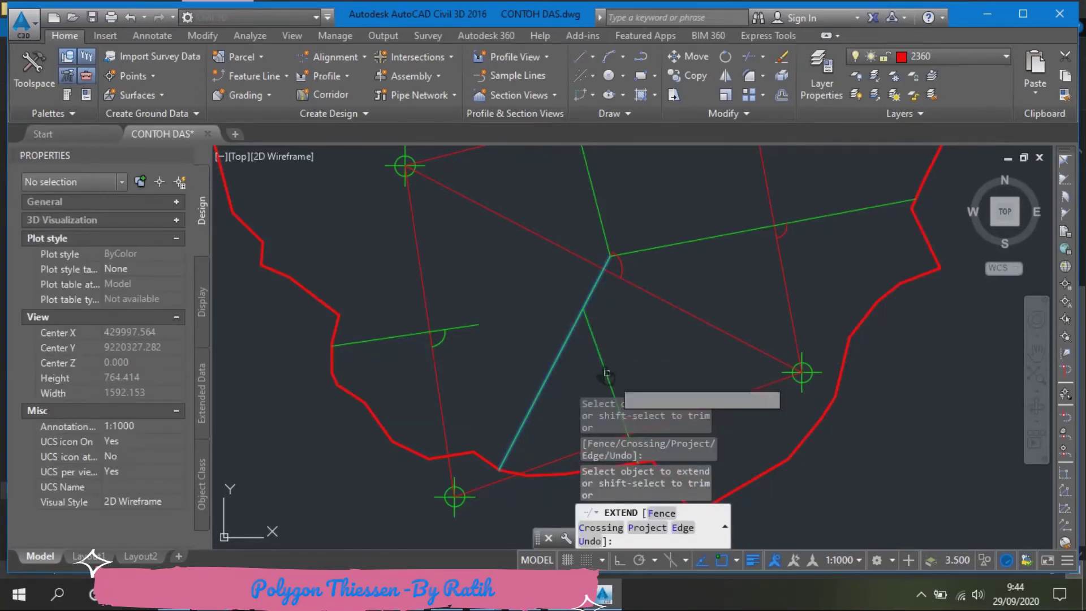
pyautogui.click(479, 323)
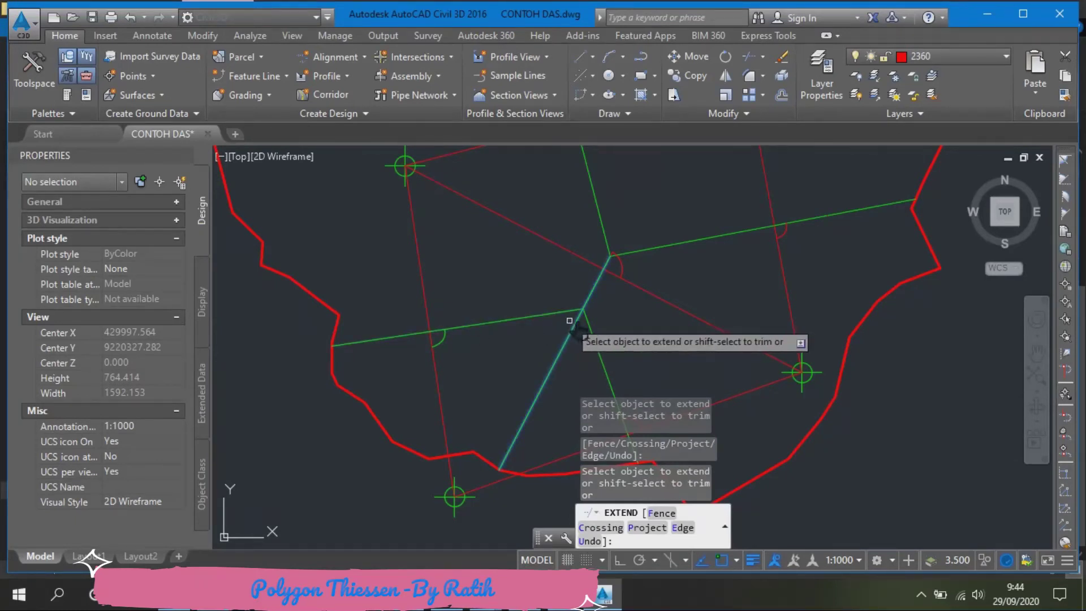
pyautogui.scroll(8, 569, 320)
pyautogui.press('Escape')
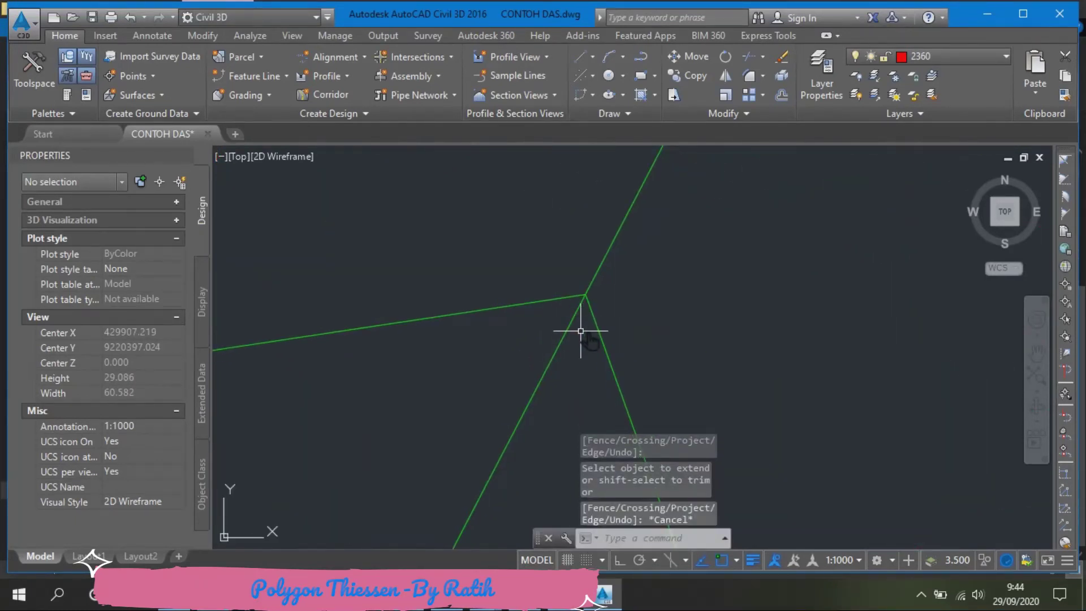
# Trim the diagonal's perpendicular line where it runs southwest past its intersection with the western and southern perpendicular lines
pyautogui.write('TR')
pyautogui.press('Return')
pyautogui.press('Return')
pyautogui.click(578, 308)
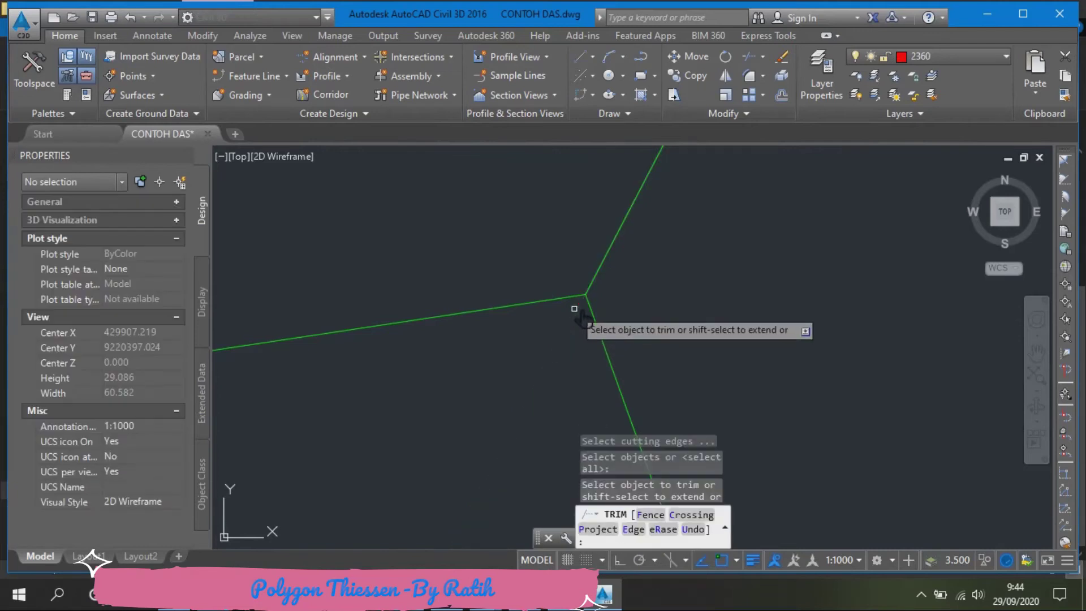
pyautogui.scroll(-8, 571, 289)
pyautogui.press('Escape')
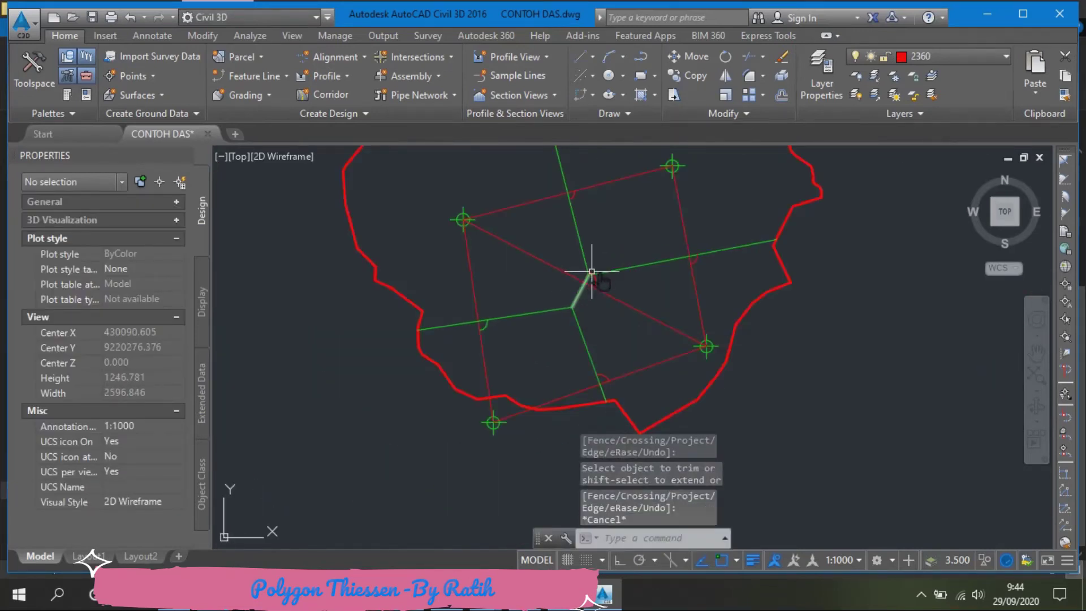
# Examine the junctions of the perpendicular lines and the resulting polygon divisions across the whole watershed
pyautogui.scroll(4, 582, 272)
pyautogui.scroll(-8, 579, 280)
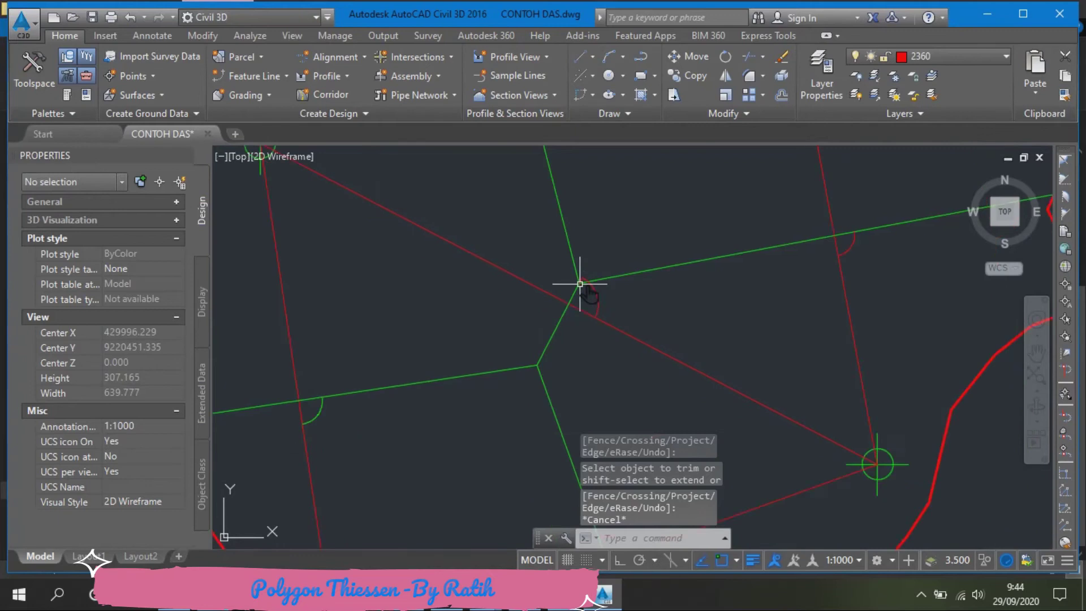
pyautogui.scroll(2, 576, 269)
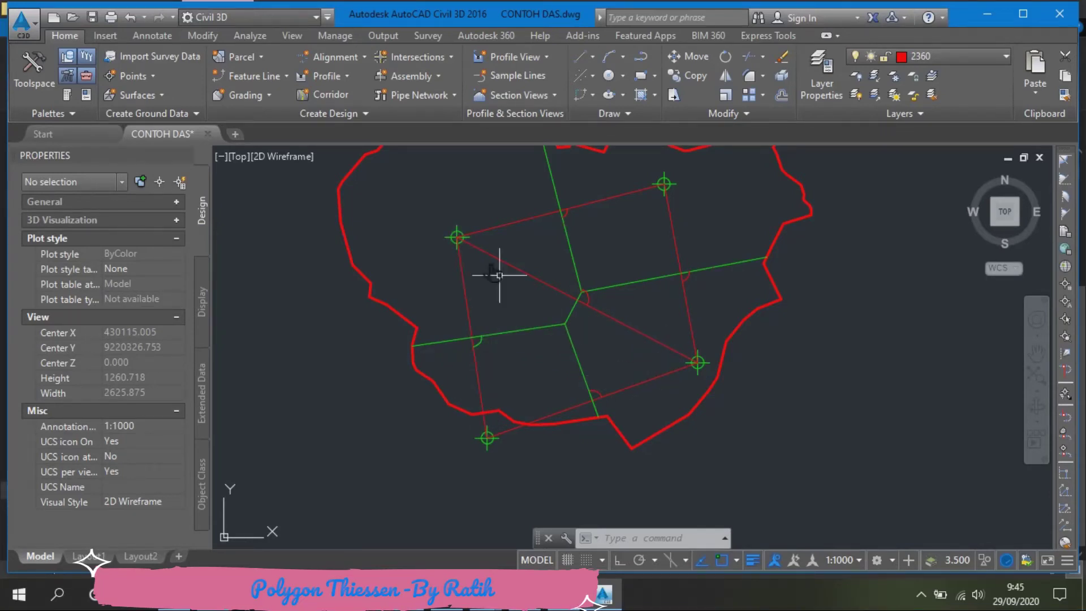
pyautogui.scroll(-2, 574, 356)
pyautogui.scroll(2, 568, 293)
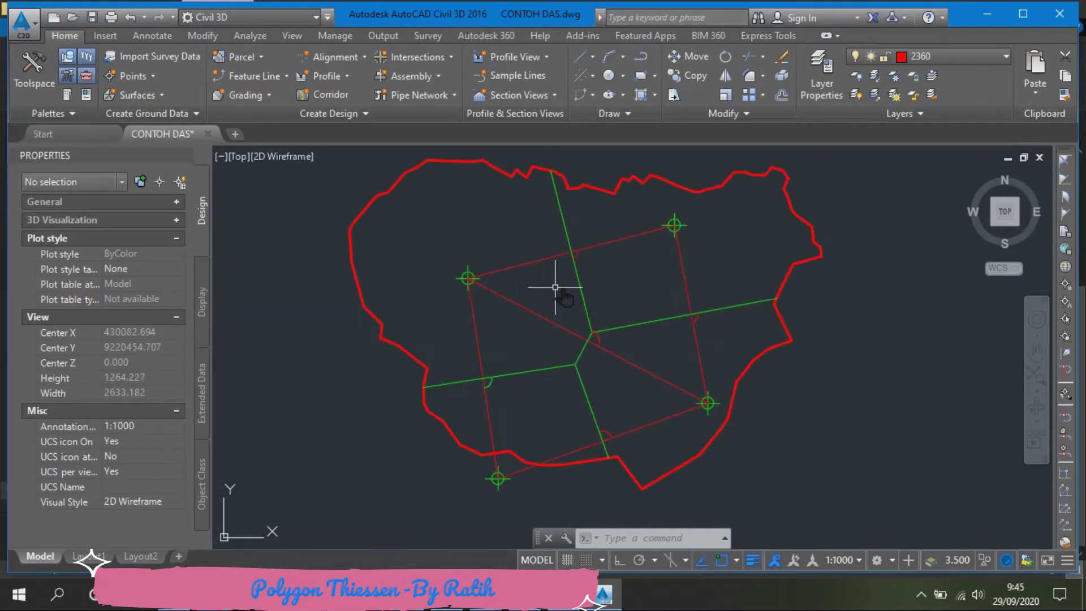
pyautogui.press('Escape')
pyautogui.press('Escape')
pyautogui.press('Escape')
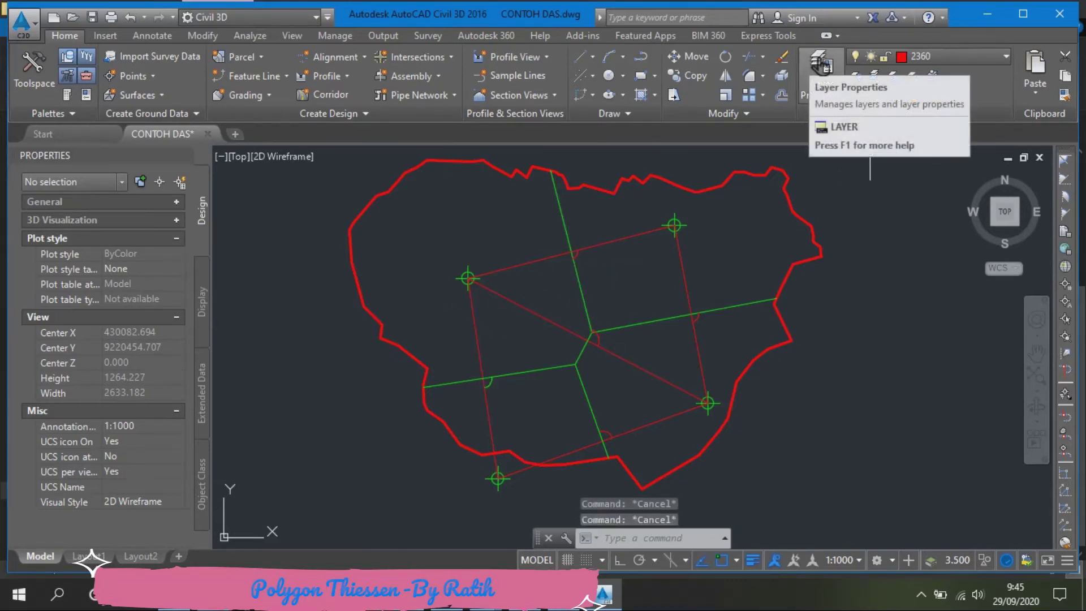
# Create a new layer named THIESSEN, frozen in all viewports, and set its colour to green
pyautogui.click(821, 66)
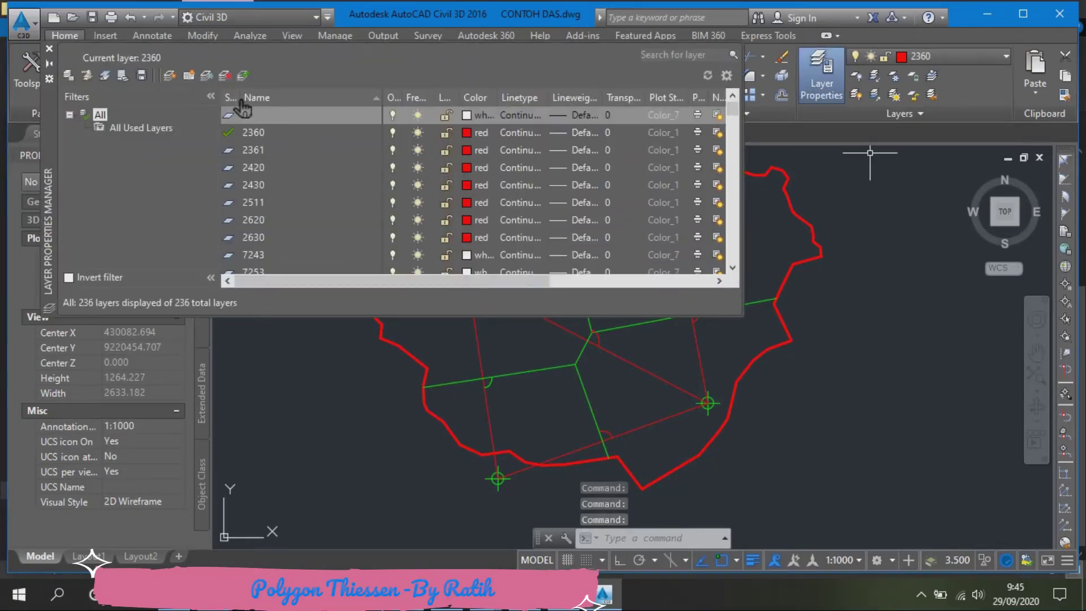
pyautogui.click(261, 119)
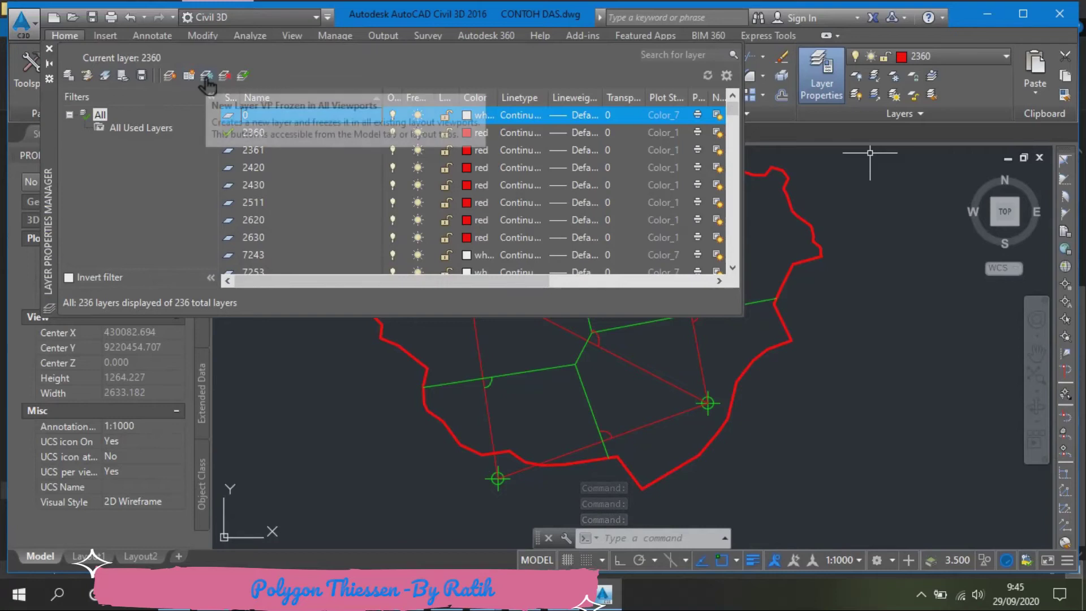
pyautogui.click(207, 77)
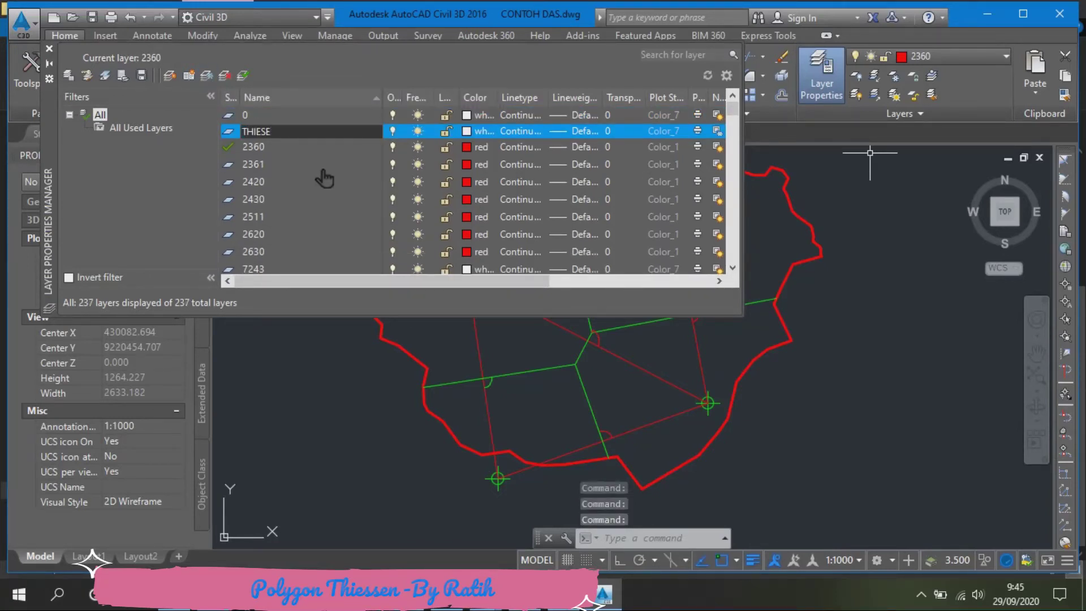
pyautogui.press('Return')
pyautogui.click(478, 131)
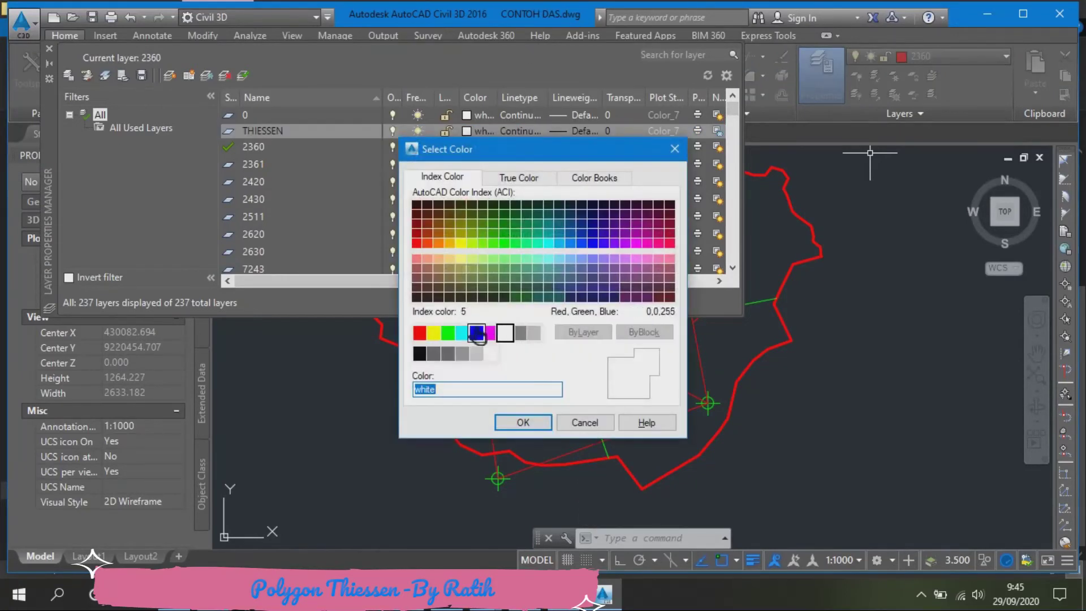
pyautogui.click(447, 333)
pyautogui.click(520, 422)
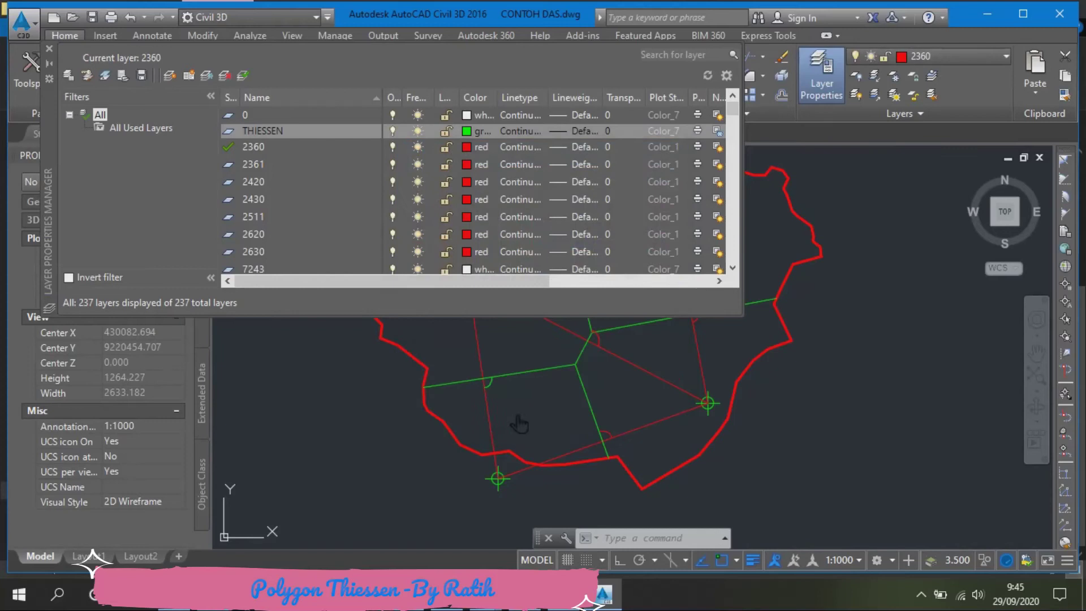
pyautogui.press('Escape')
# Assign the five green dividing lines inside the watershed to the THIESSEN layer
pyautogui.click(645, 320)
pyautogui.click(642, 335)
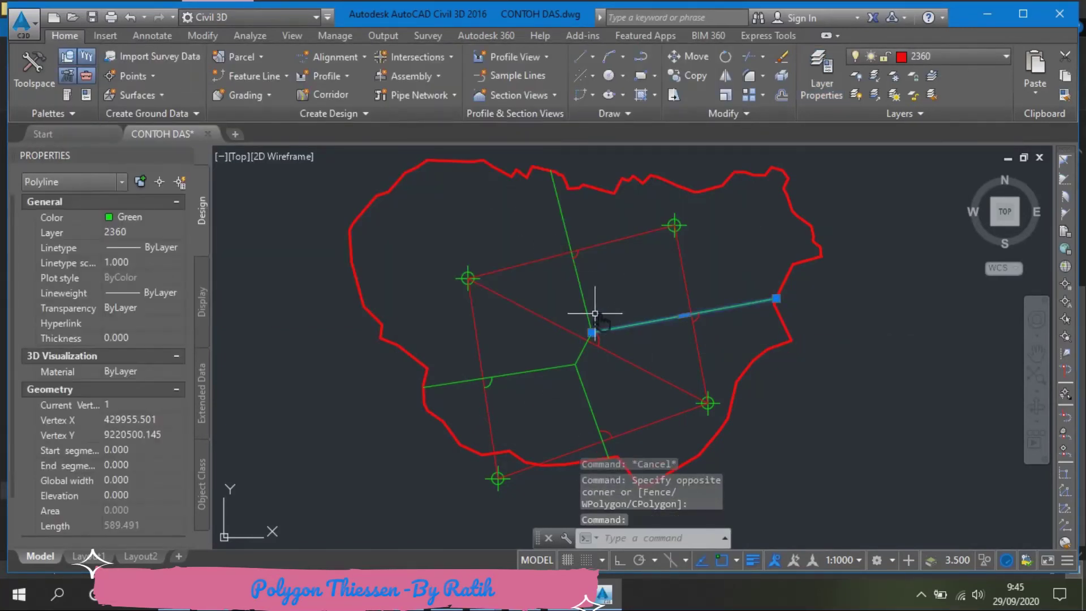
pyautogui.click(589, 315)
pyautogui.click(585, 367)
pyautogui.click(577, 362)
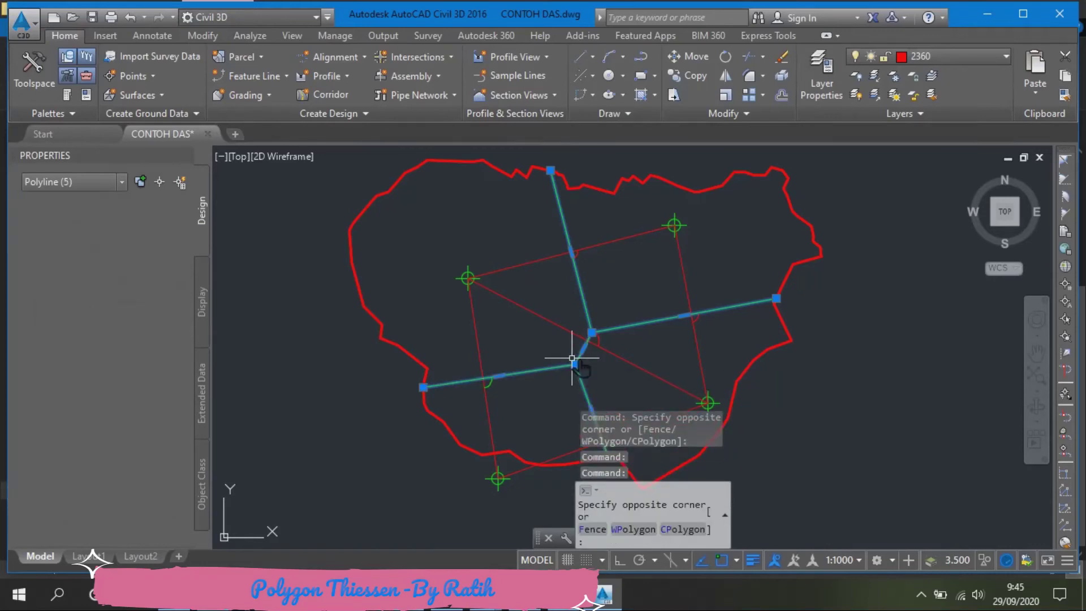
pyautogui.click(951, 57)
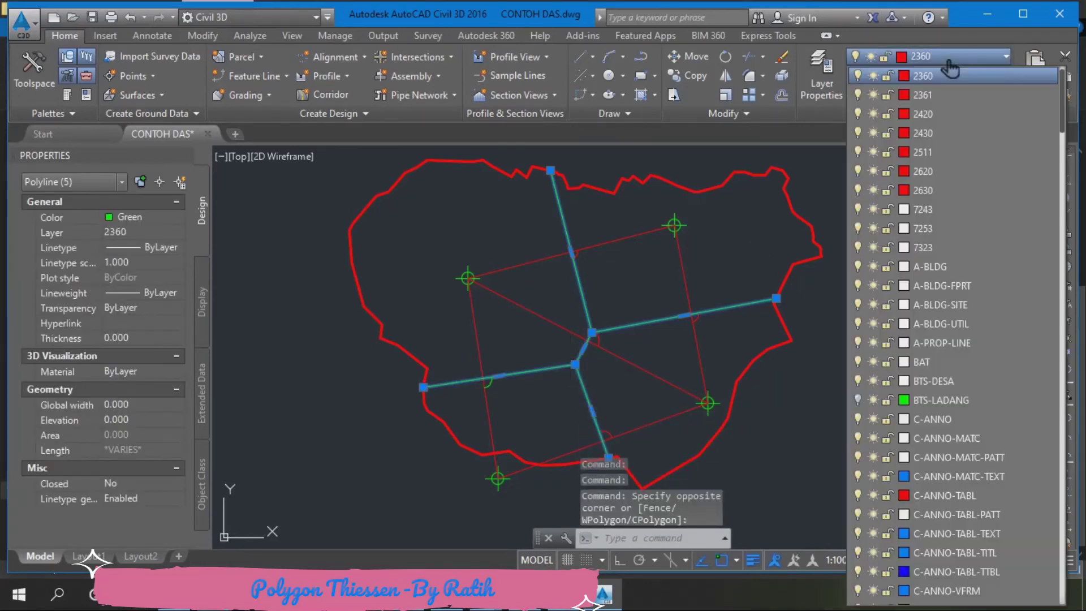
pyautogui.scroll(-15, 949, 71)
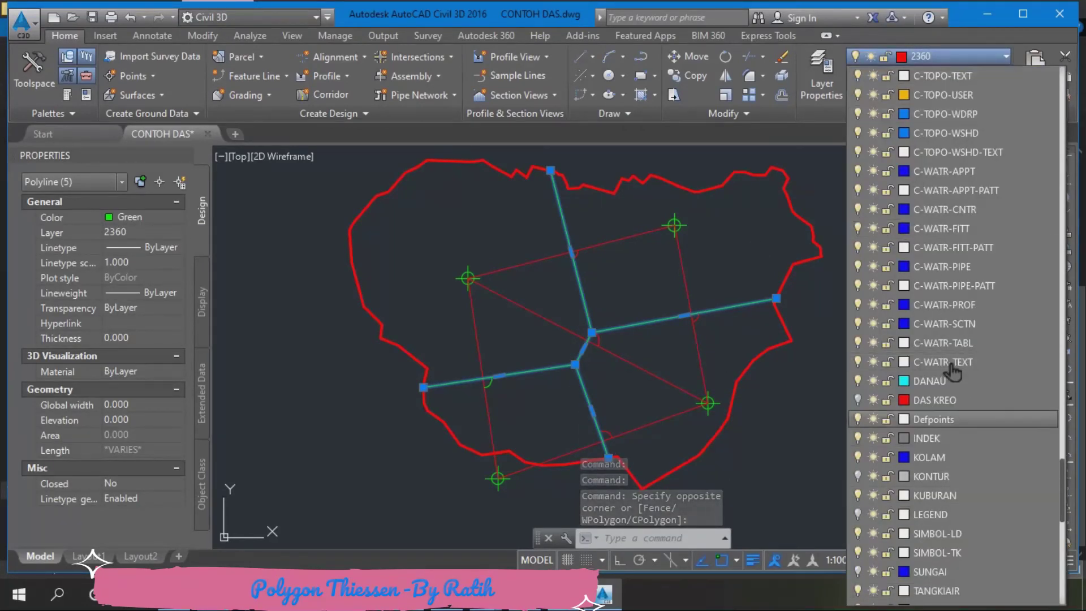
pyautogui.scroll(-2, 957, 542)
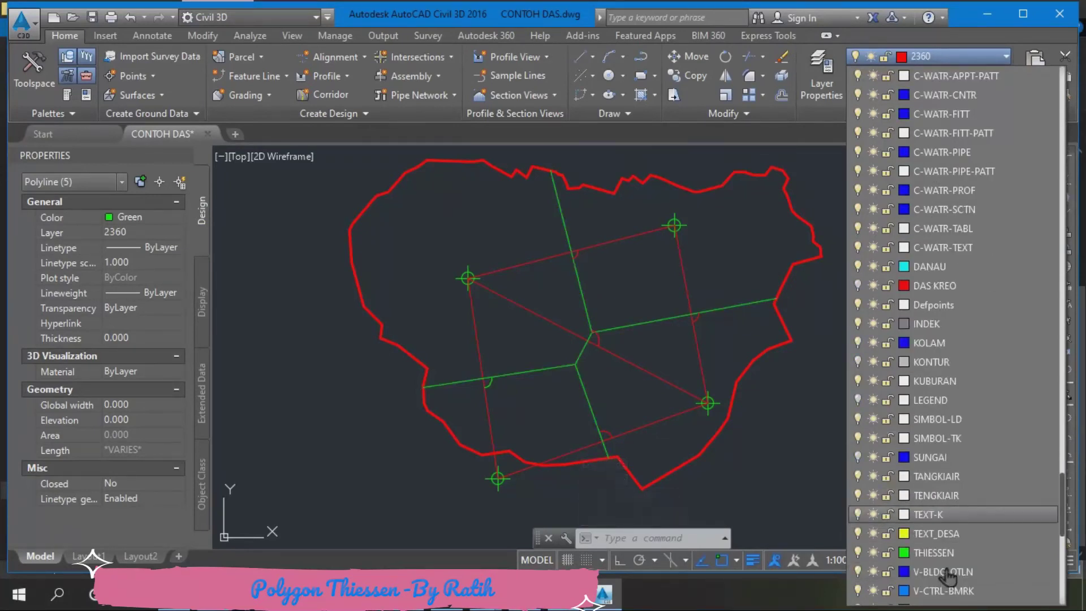
pyautogui.click(933, 552)
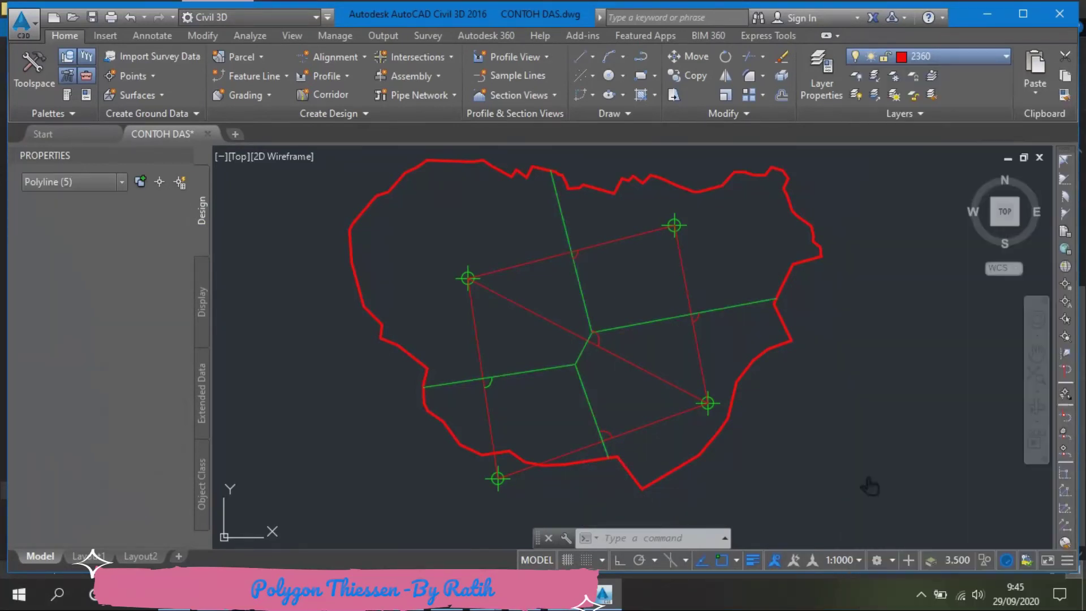
pyautogui.click(698, 300)
pyautogui.press('Escape')
# Create a new layer named DAS with the colour red for the watershed boundary
pyautogui.click(774, 173)
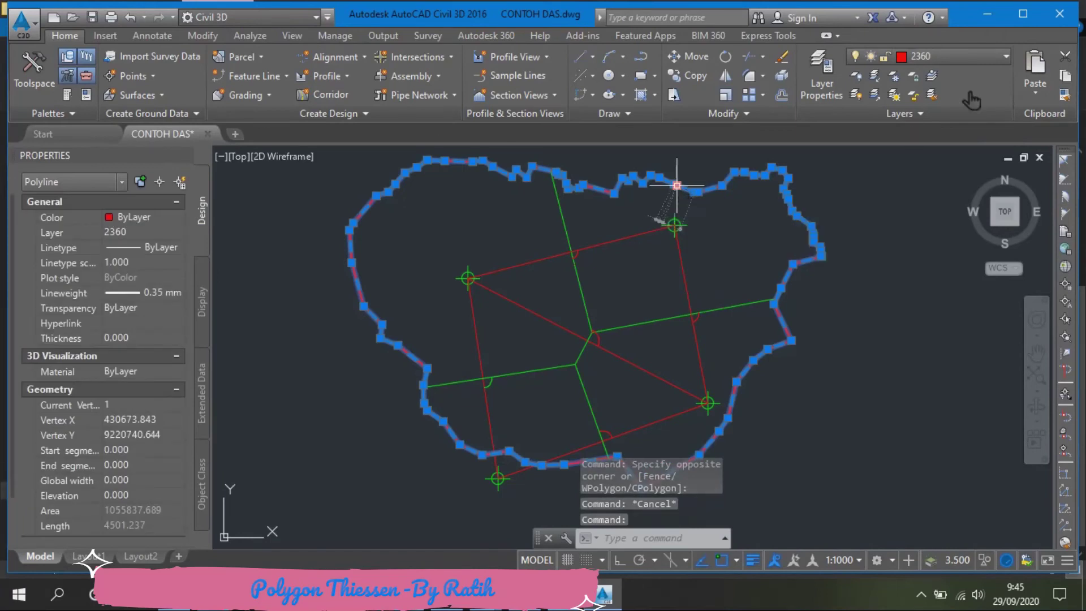
pyautogui.click(824, 76)
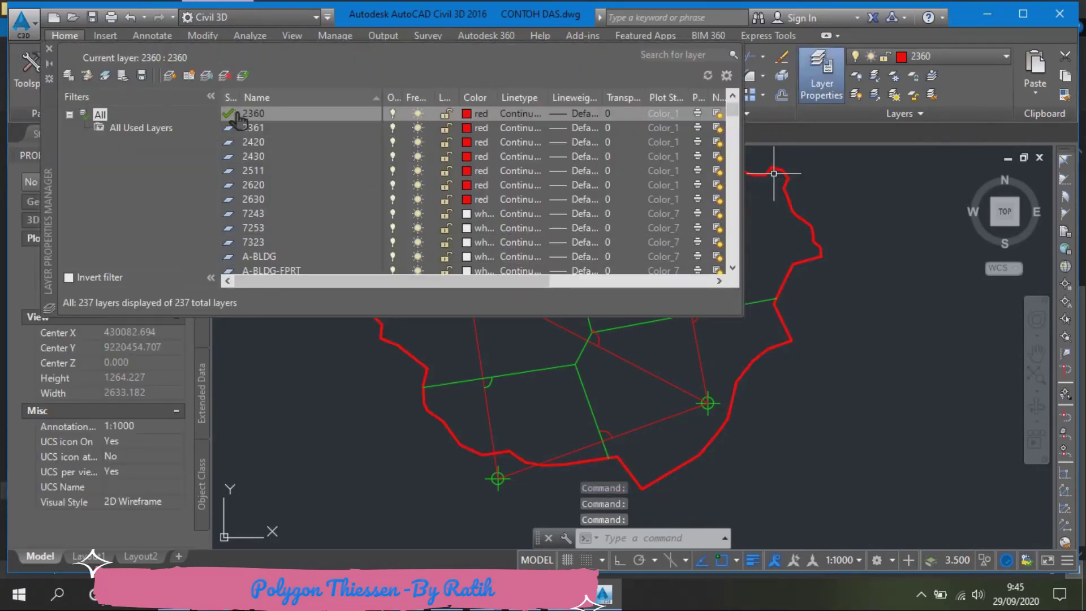
pyautogui.hotkey('alt', 'n')
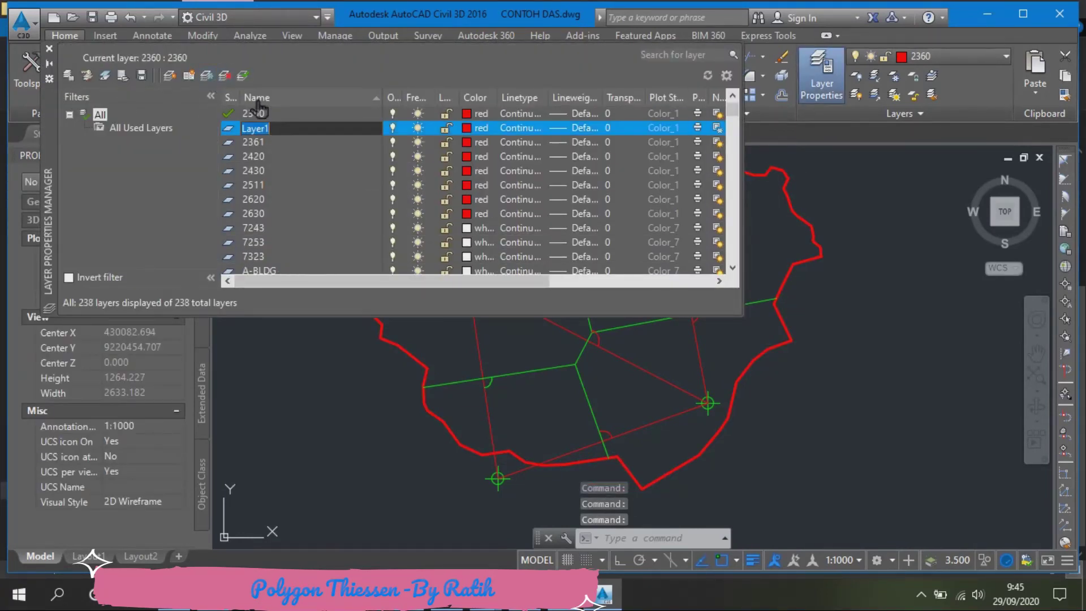
pyautogui.write('DAS')
pyautogui.click(479, 130)
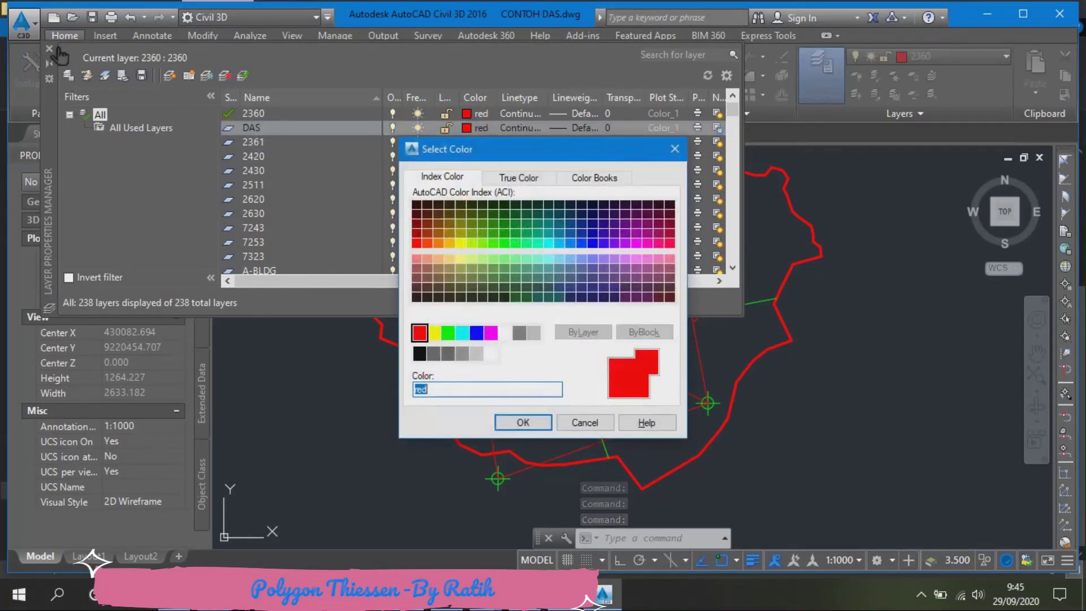
pyautogui.press('Return')
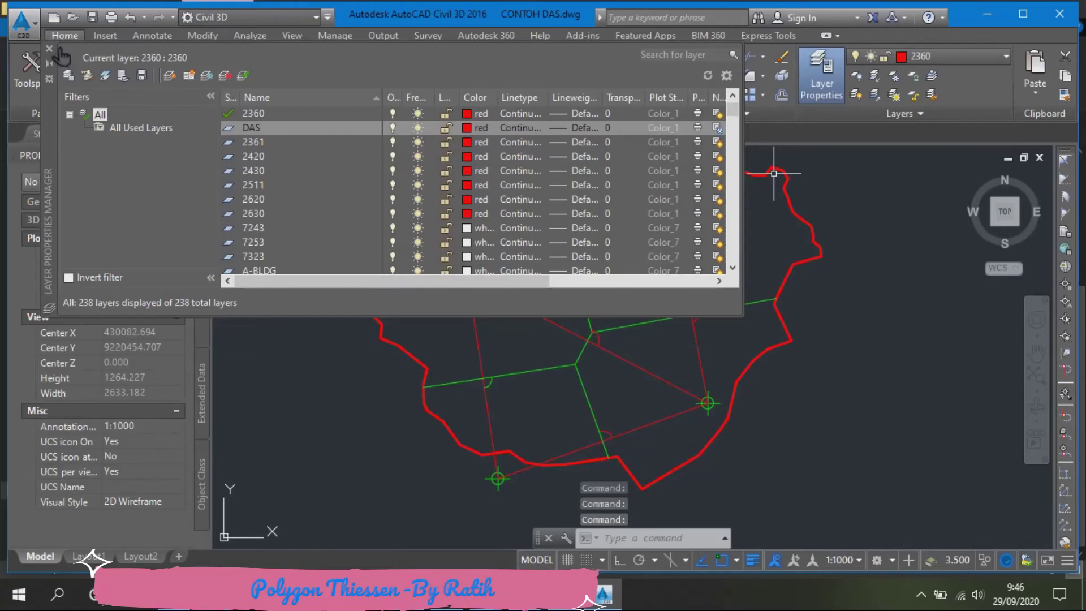
pyautogui.click(50, 49)
pyautogui.press('Escape')
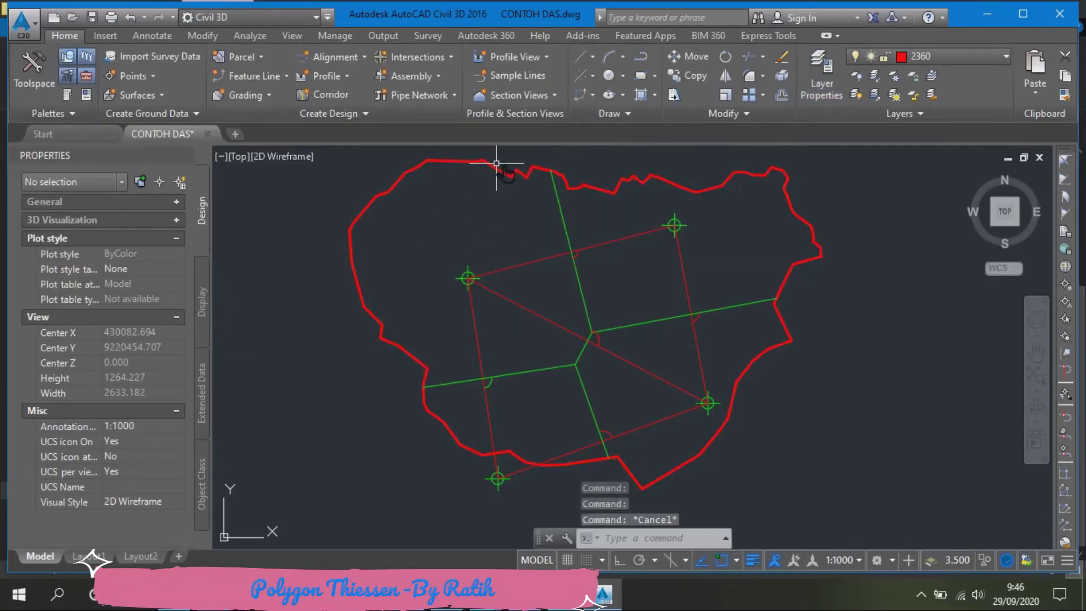
# Assign the watershed boundary polyline to the DAS layer
pyautogui.click(497, 163)
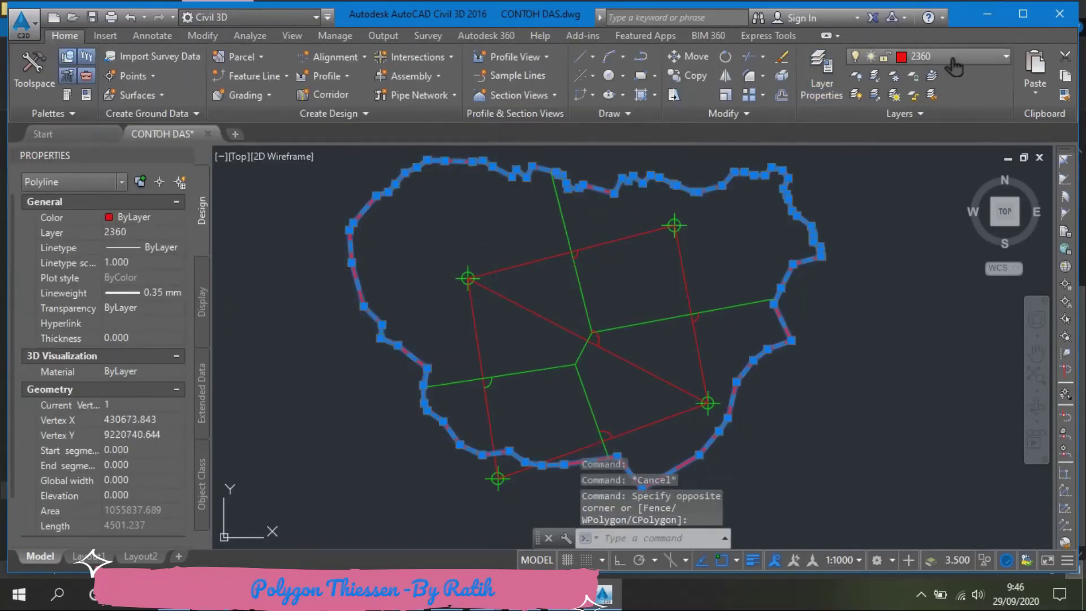
pyautogui.click(954, 57)
pyautogui.scroll(-10, 951, 79)
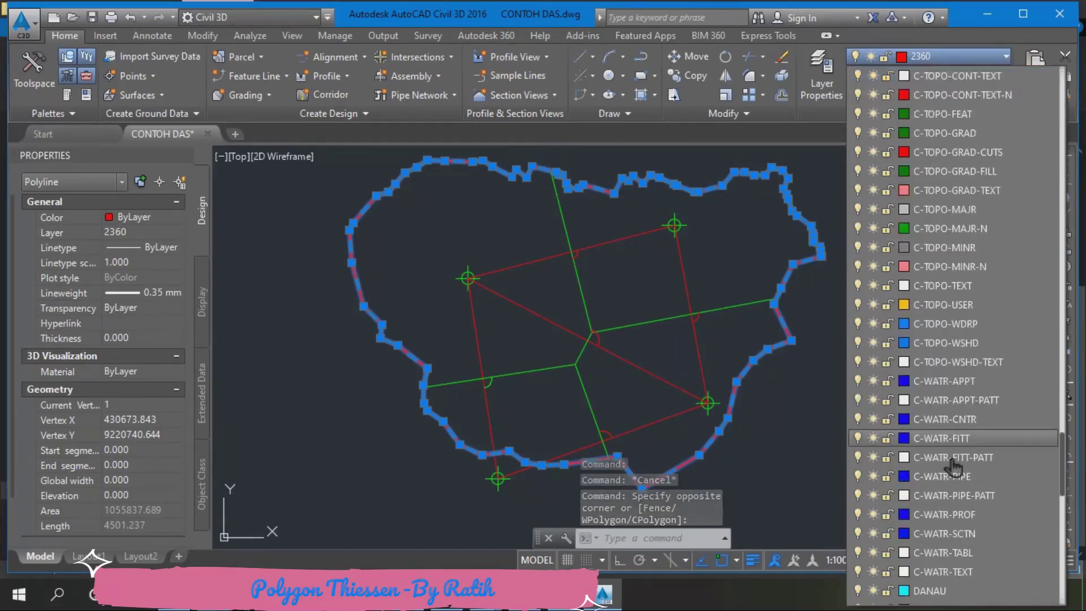
pyautogui.click(939, 551)
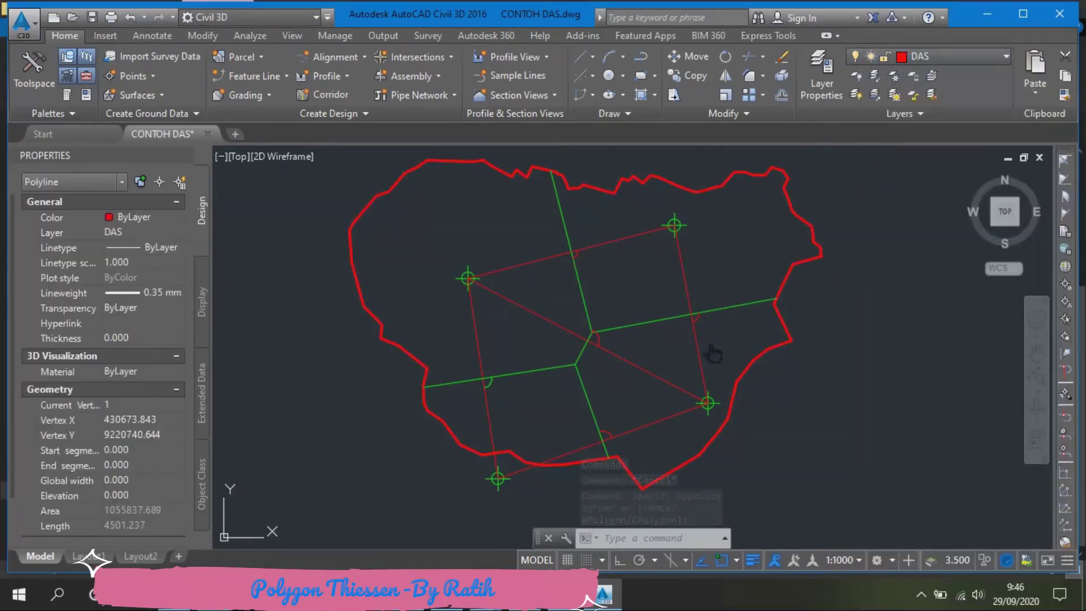
pyautogui.press('Escape')
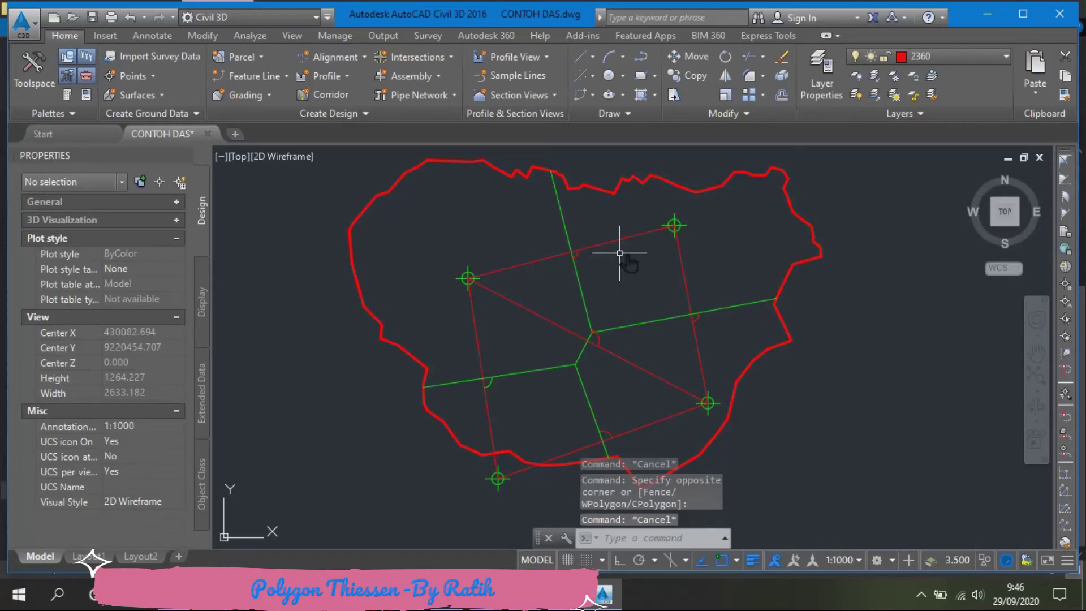
pyautogui.click(682, 225)
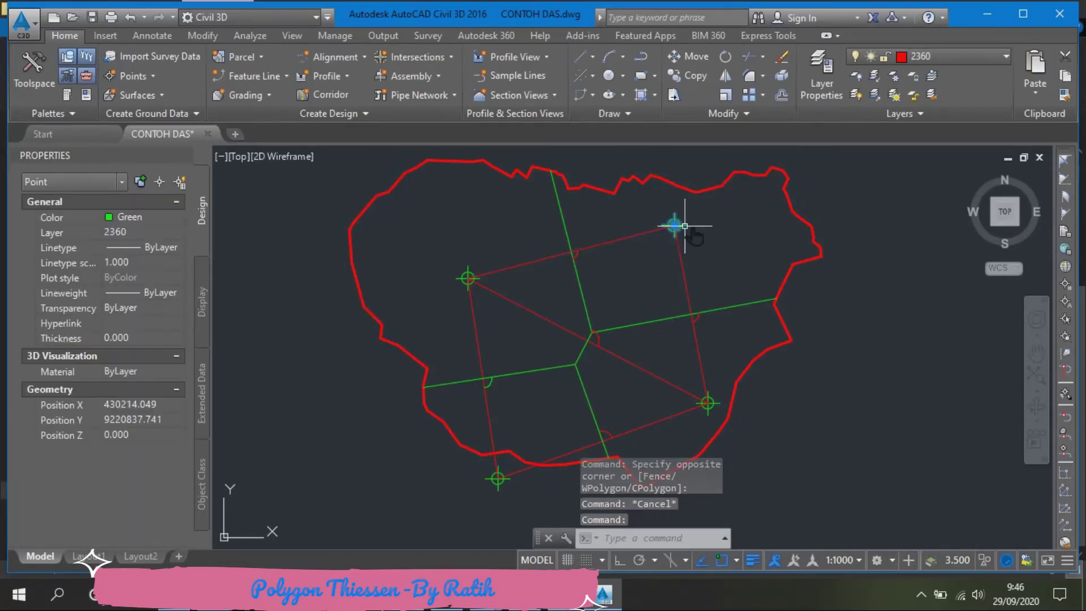
pyautogui.click(711, 404)
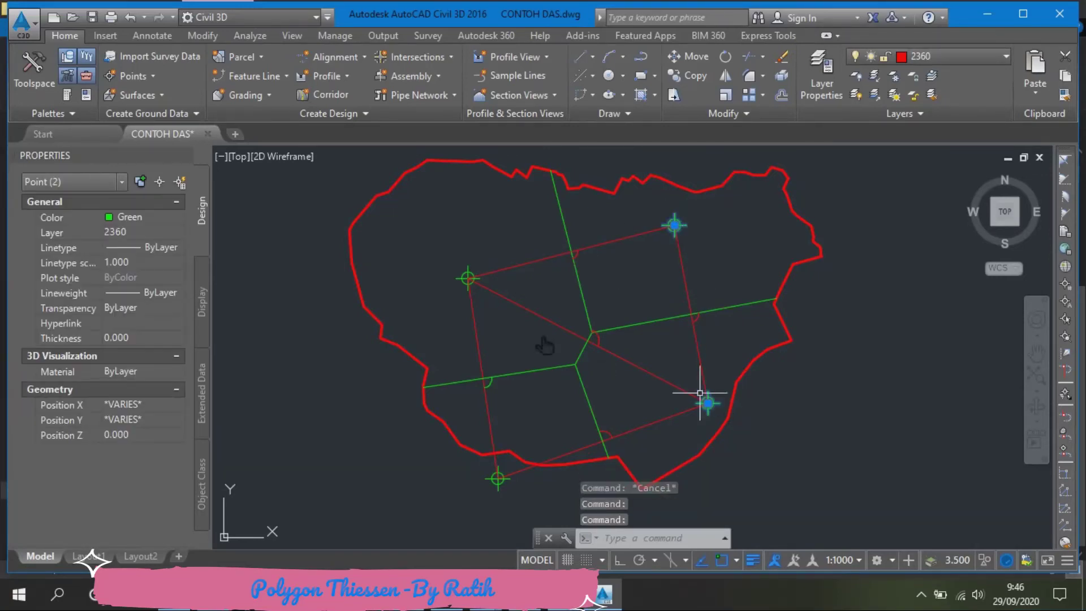
pyautogui.click(472, 281)
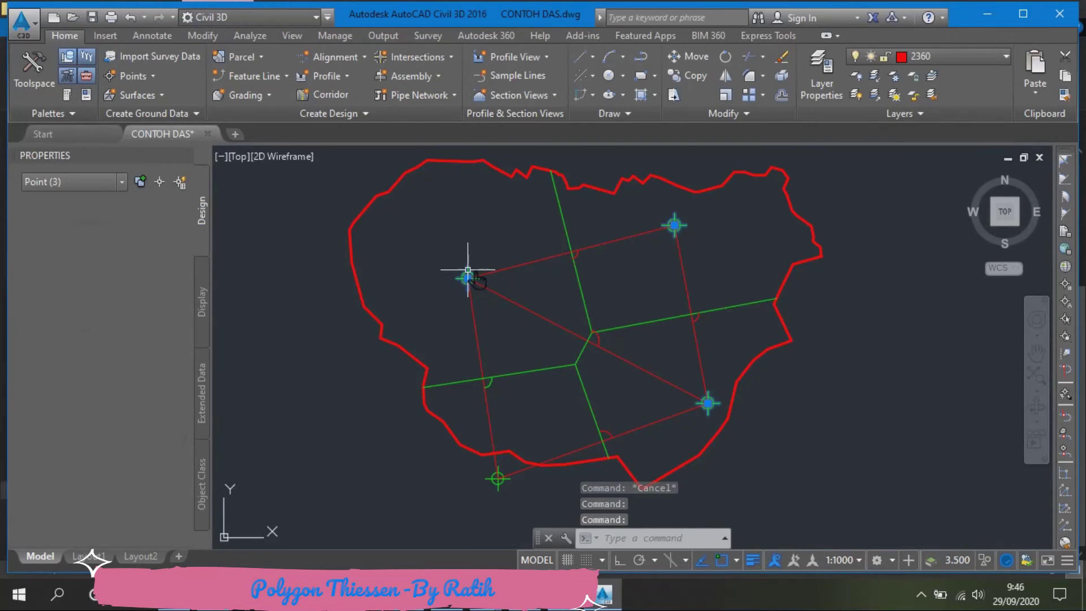
pyautogui.click(498, 479)
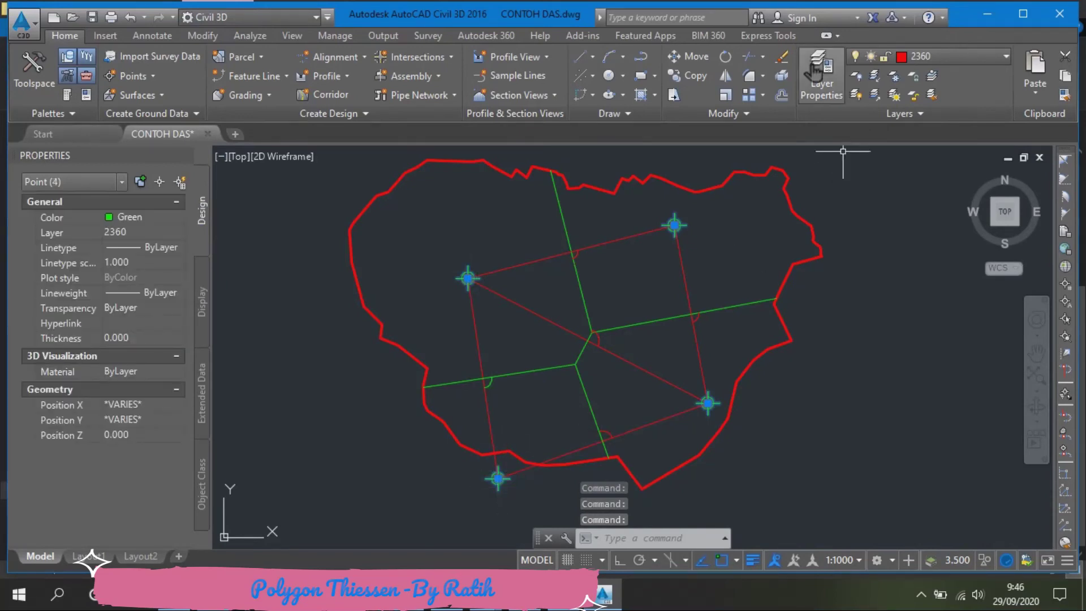
# Create a new layer named POS HUJAN, frozen in all viewports, and set its colour to green
pyautogui.click(834, 84)
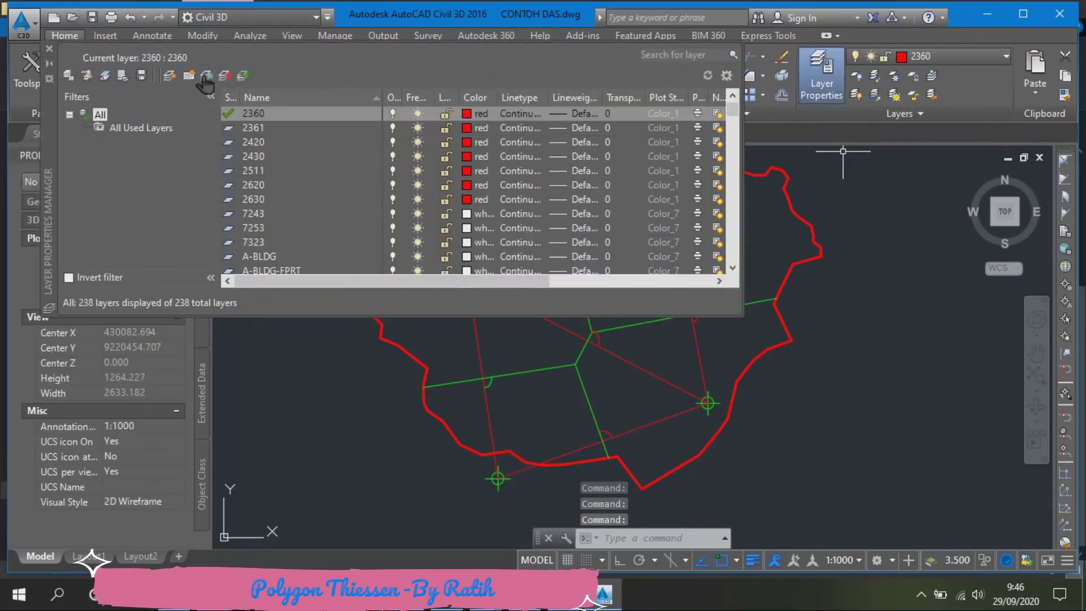
pyautogui.click(208, 77)
pyautogui.write('P')
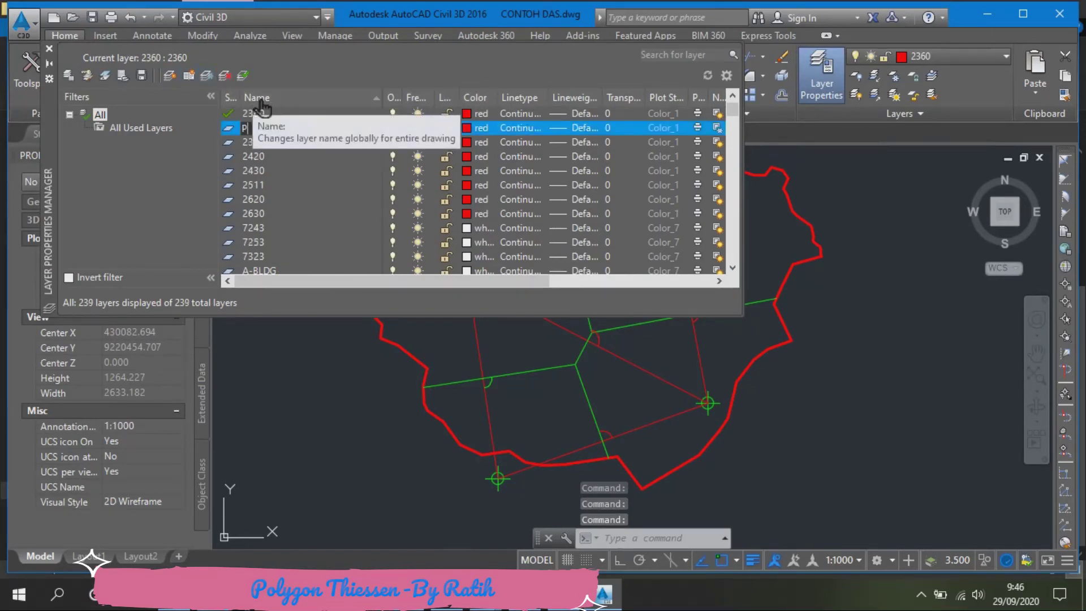
pyautogui.write('OS HUJAN')
pyautogui.click(477, 128)
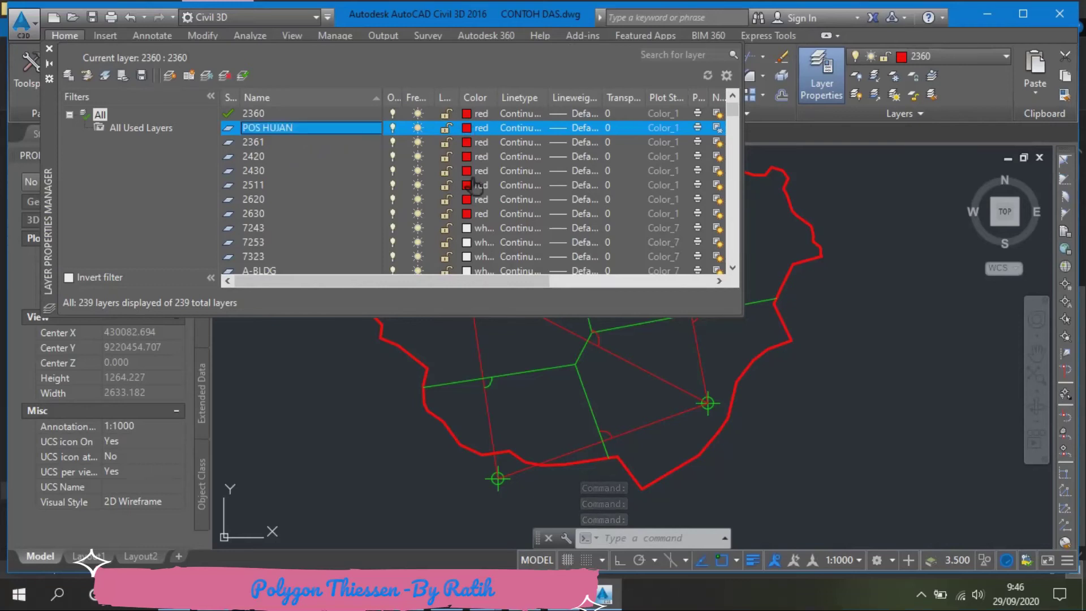
pyautogui.click(455, 335)
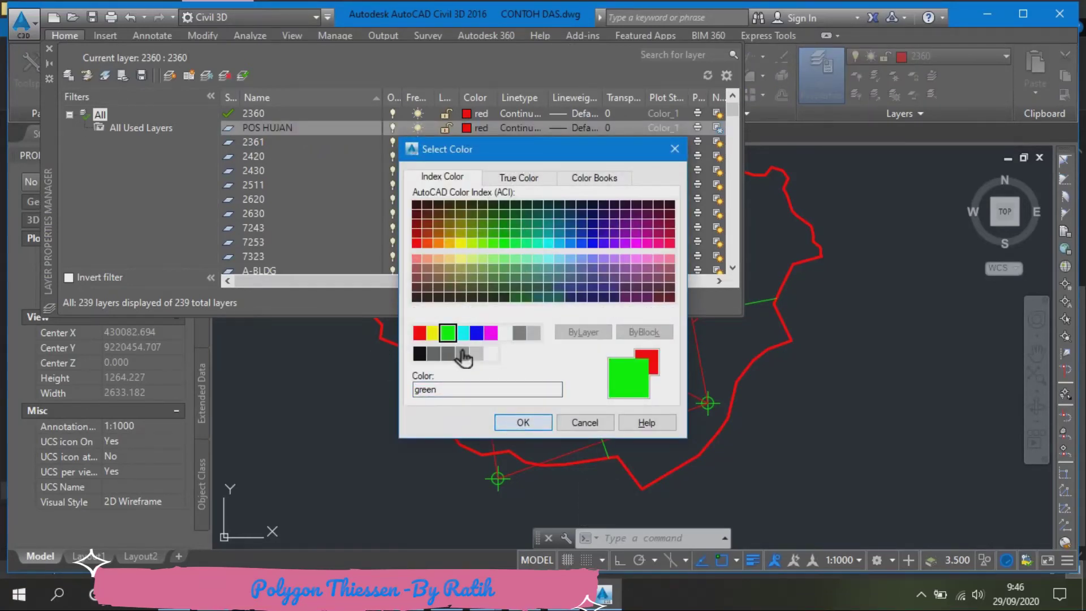
pyautogui.press('Return')
pyautogui.click(49, 48)
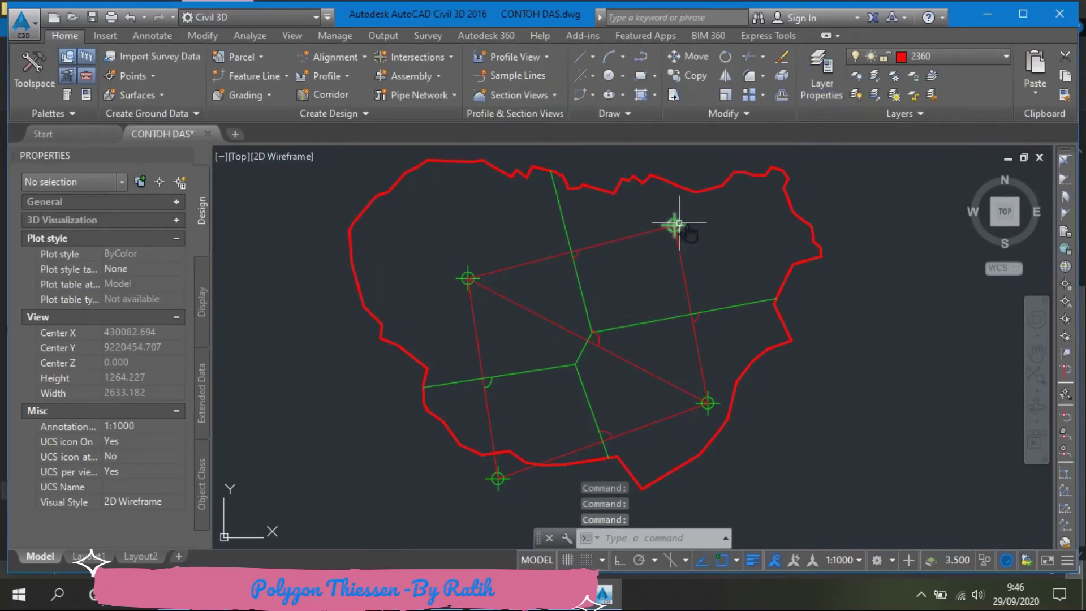
# Assign the four green rain station points to the POS HUJAN layer
pyautogui.click(677, 224)
pyautogui.click(716, 406)
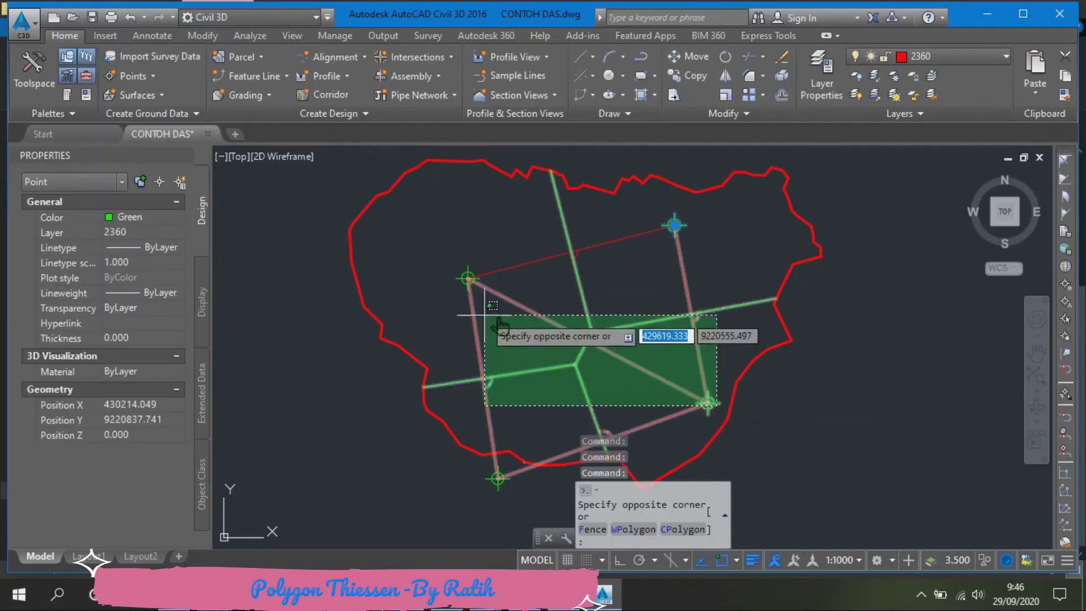
pyautogui.click(707, 405)
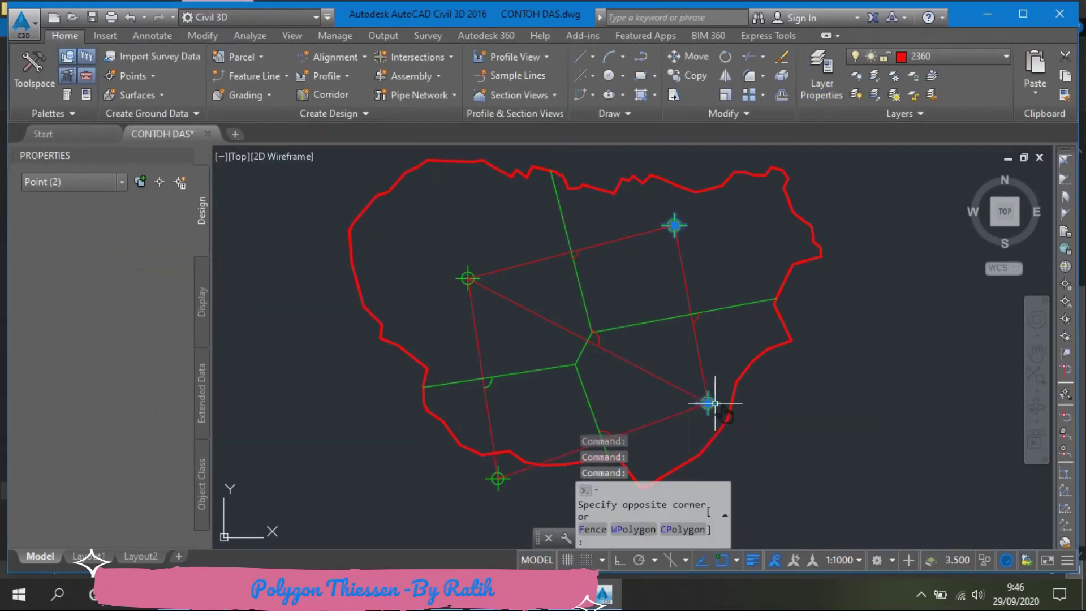
pyautogui.click(468, 267)
pyautogui.click(498, 478)
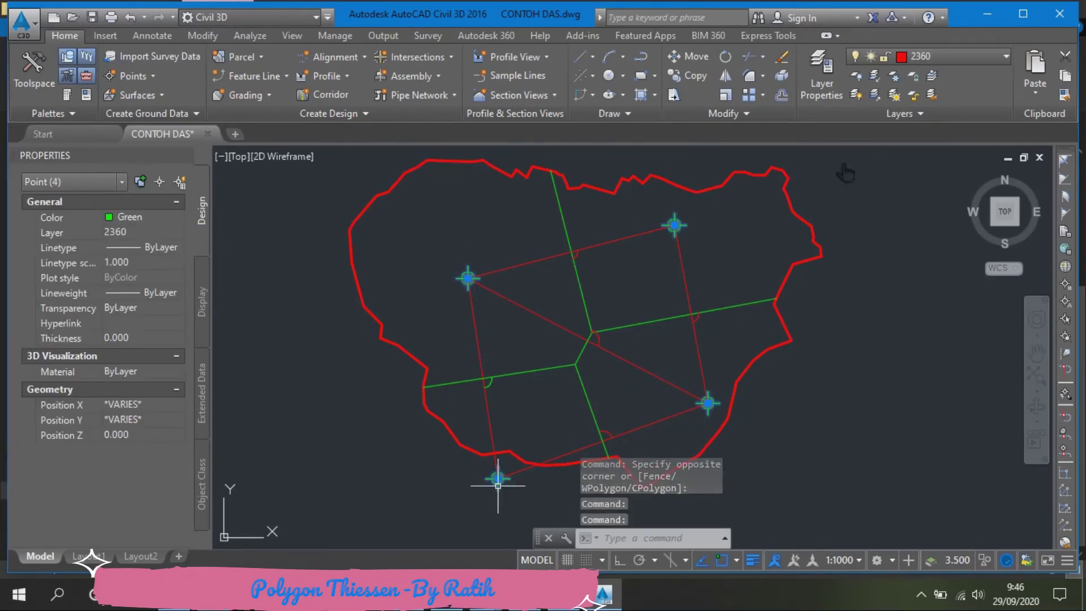
pyautogui.click(942, 57)
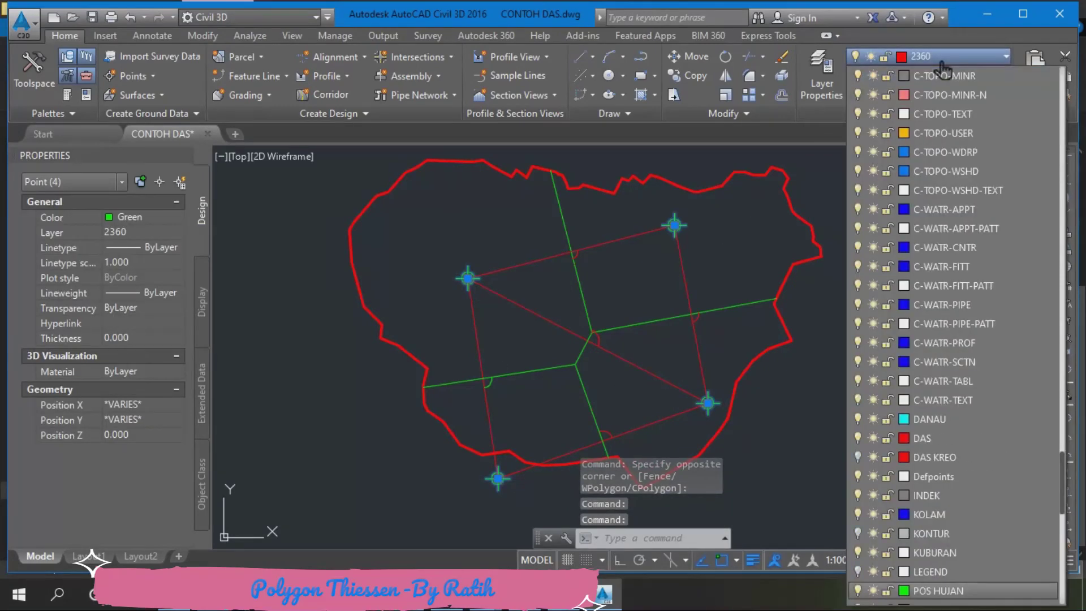
pyautogui.click(939, 590)
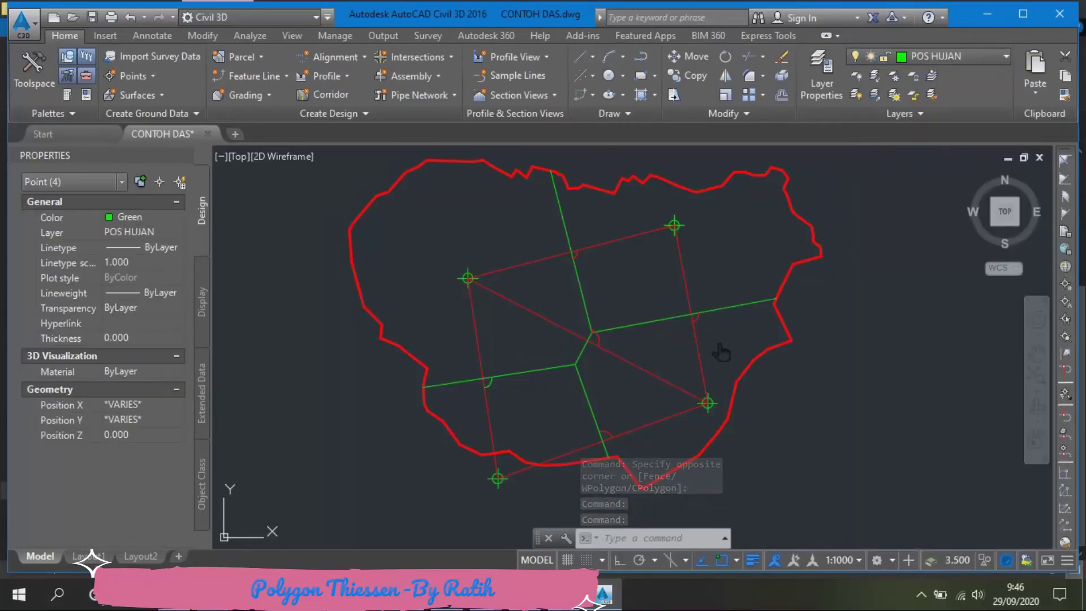
pyautogui.press('Escape')
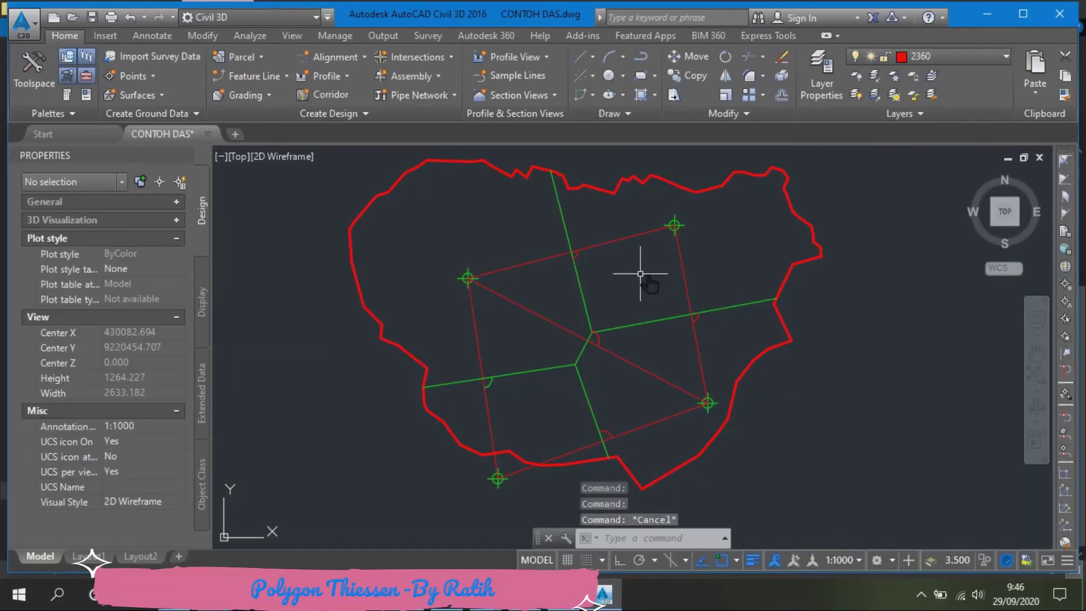
# Turn off the current layer 2360 that holds the thin red construction lines between the rain stations
pyautogui.click(858, 78)
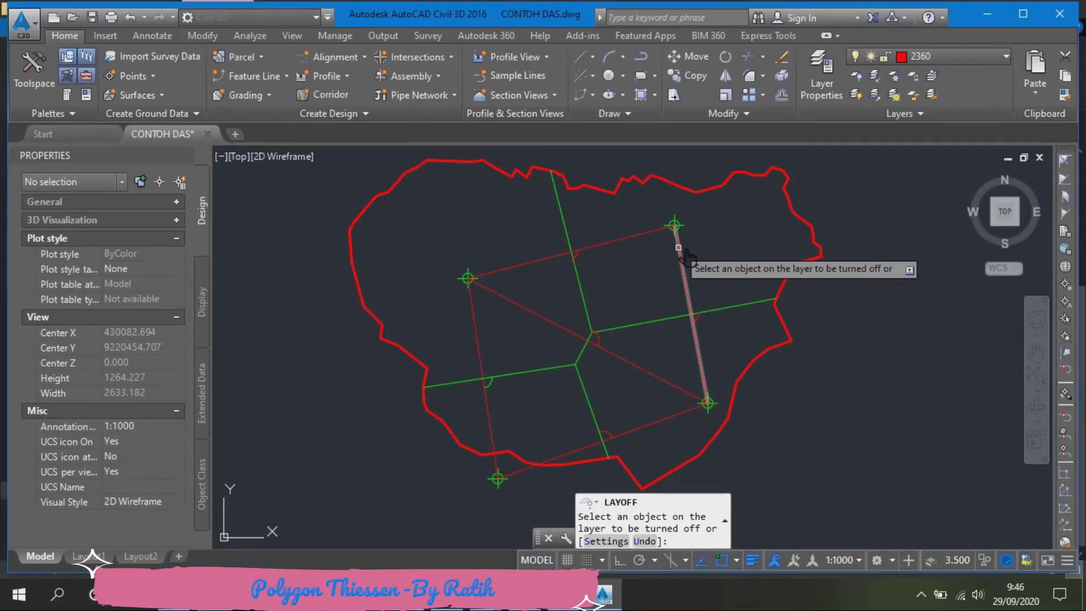
pyautogui.click(679, 248)
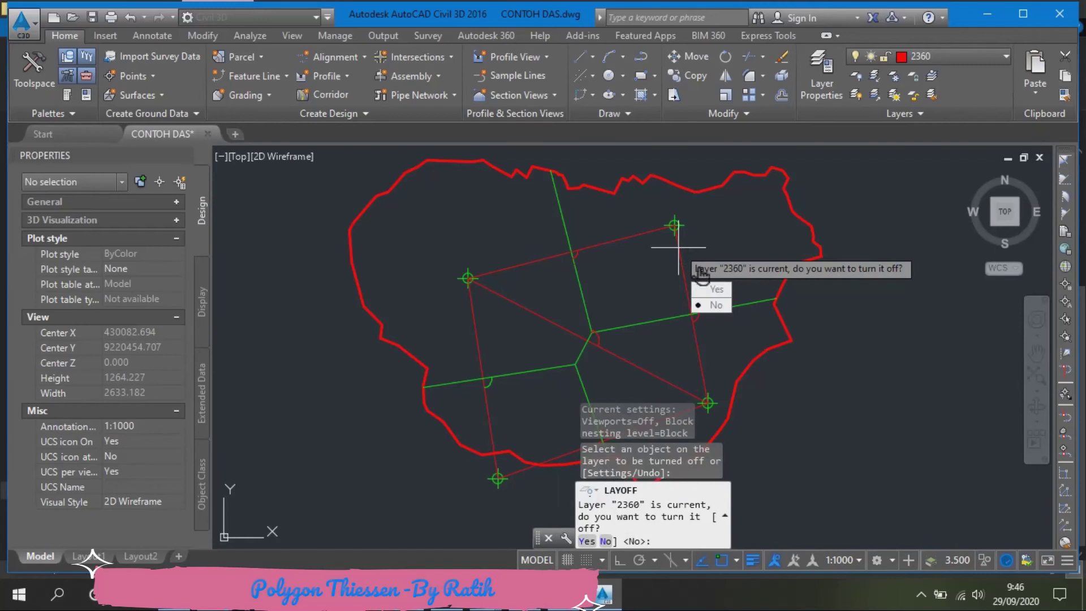
pyautogui.click(714, 289)
pyautogui.press('Escape')
pyautogui.scroll(-2, 576, 237)
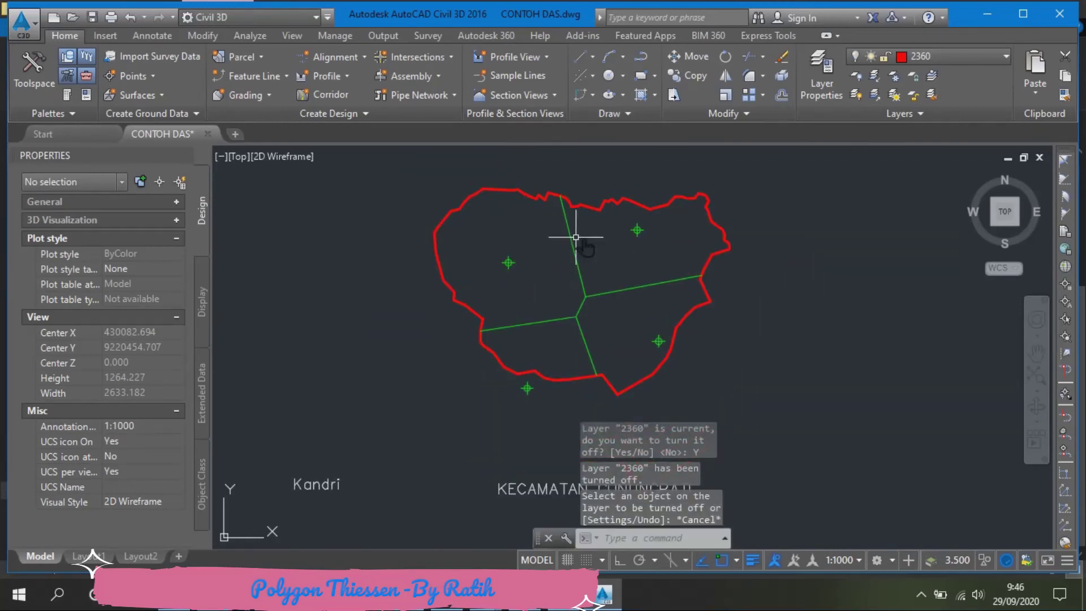
pyautogui.scroll(2, 602, 334)
pyautogui.scroll(-2, 626, 303)
pyautogui.scroll(2, 635, 242)
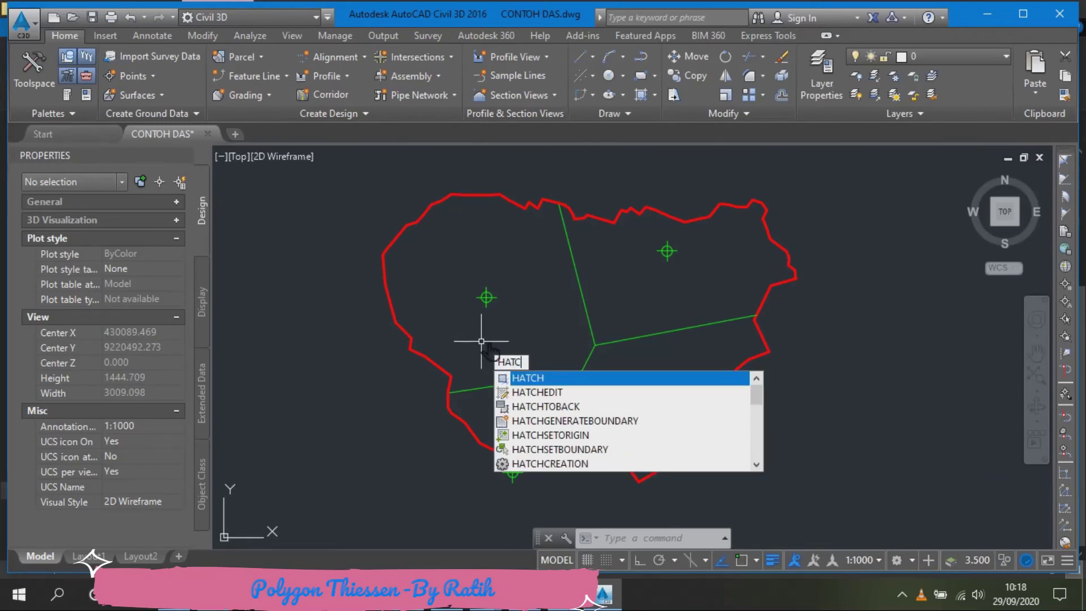
# Fill the western Thiessen polygon of the watershed with a solid hatch
pyautogui.press('Return')
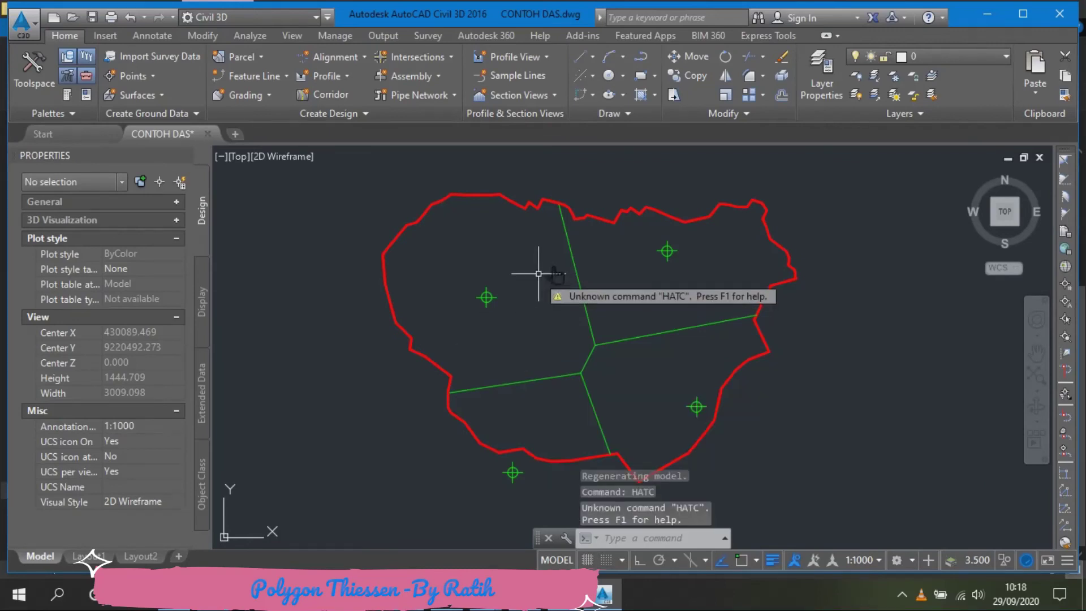
pyautogui.click(551, 253)
pyautogui.click(530, 265)
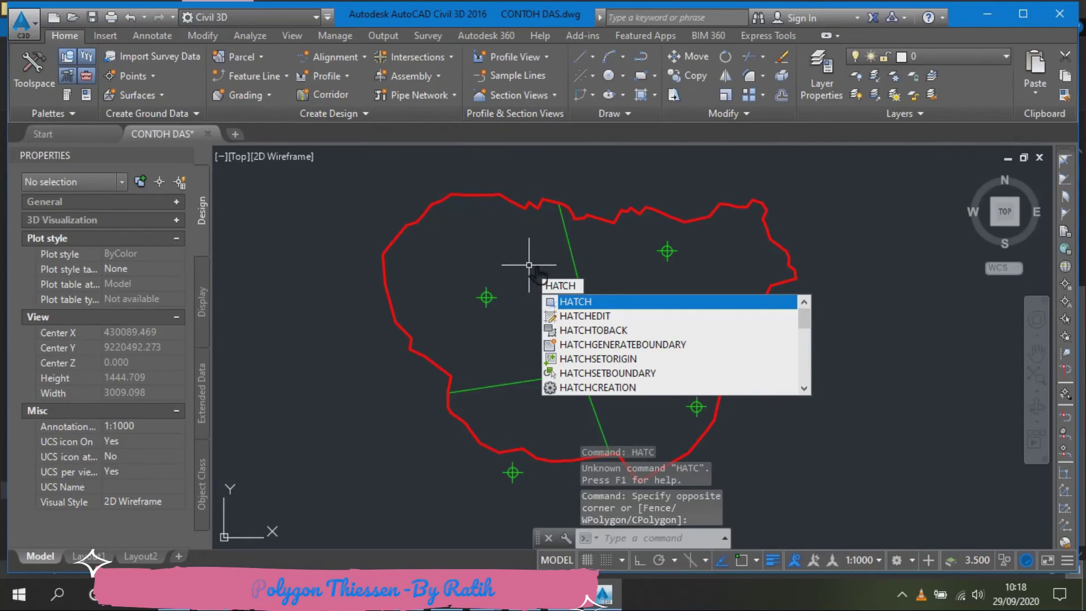
pyautogui.press('Return')
pyautogui.click(523, 274)
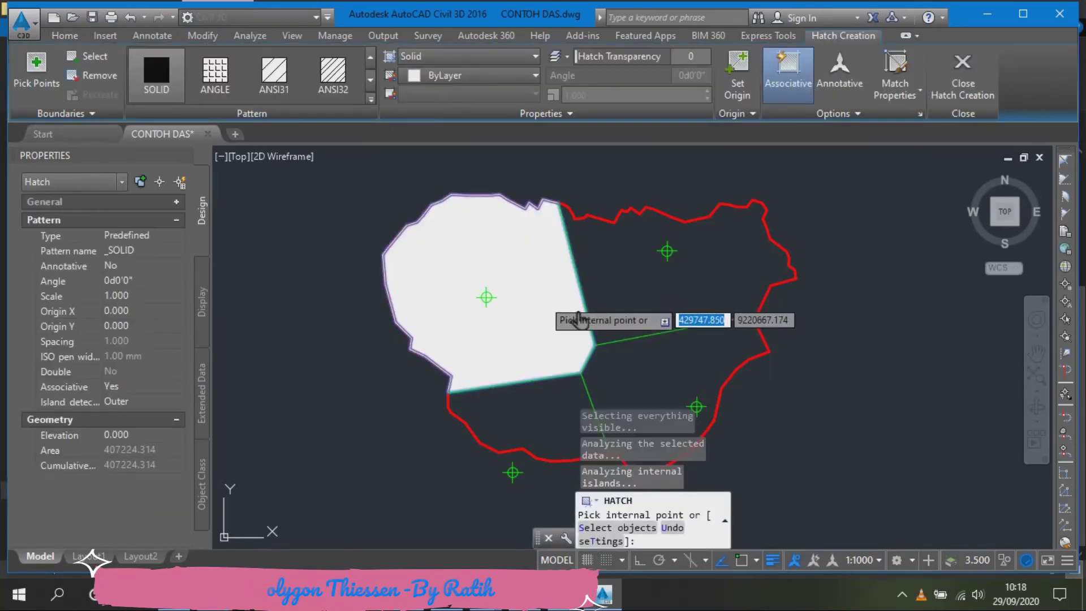
pyautogui.press('Return')
# Change the pattern of the western polygon's hatch to AR-B816
pyautogui.click(512, 260)
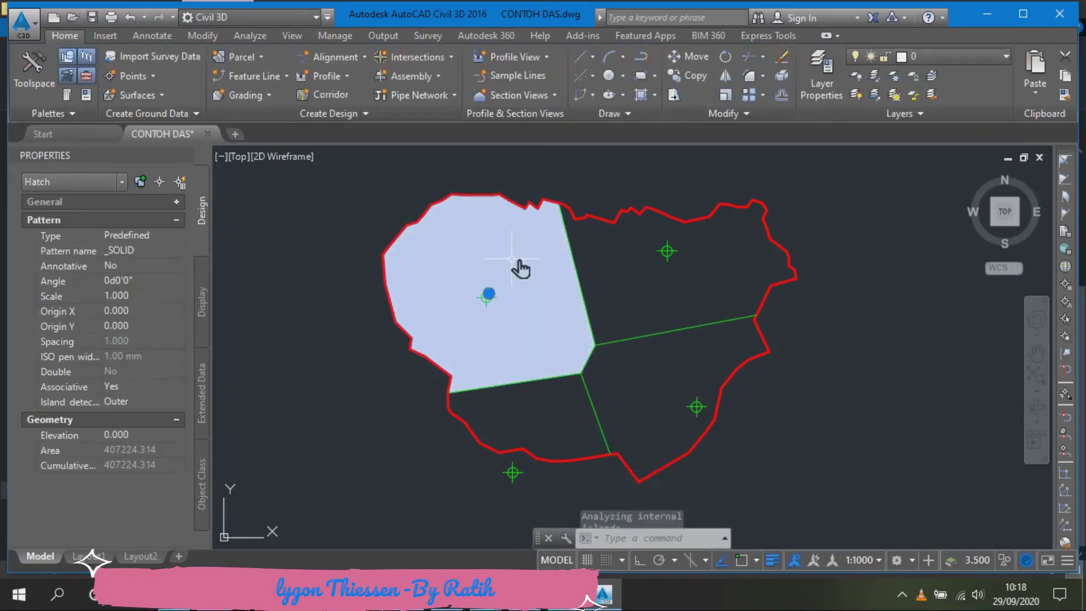
pyautogui.click(370, 80)
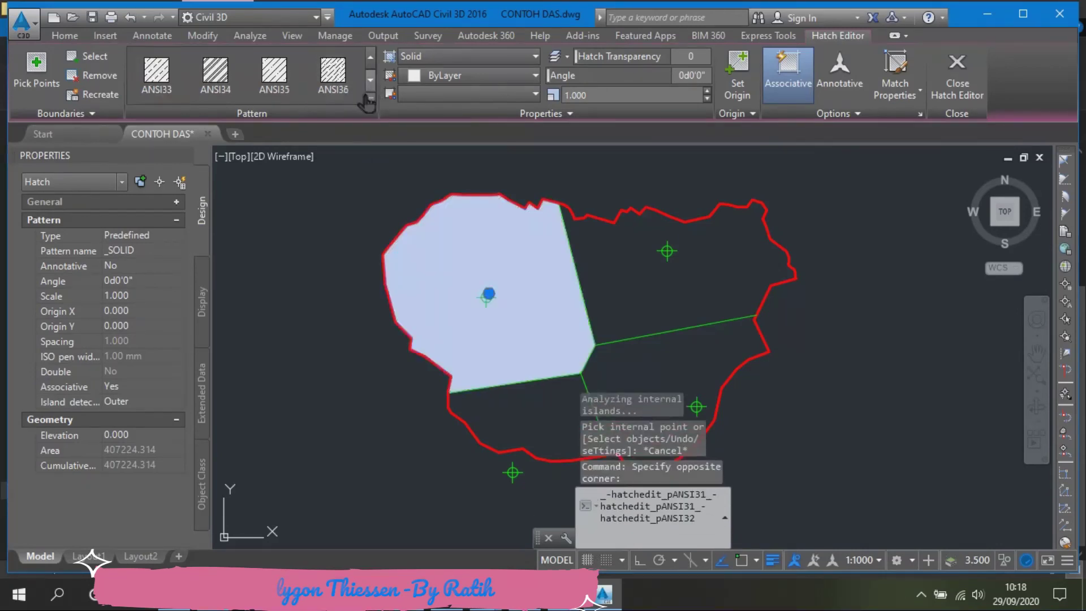
pyautogui.click(371, 100)
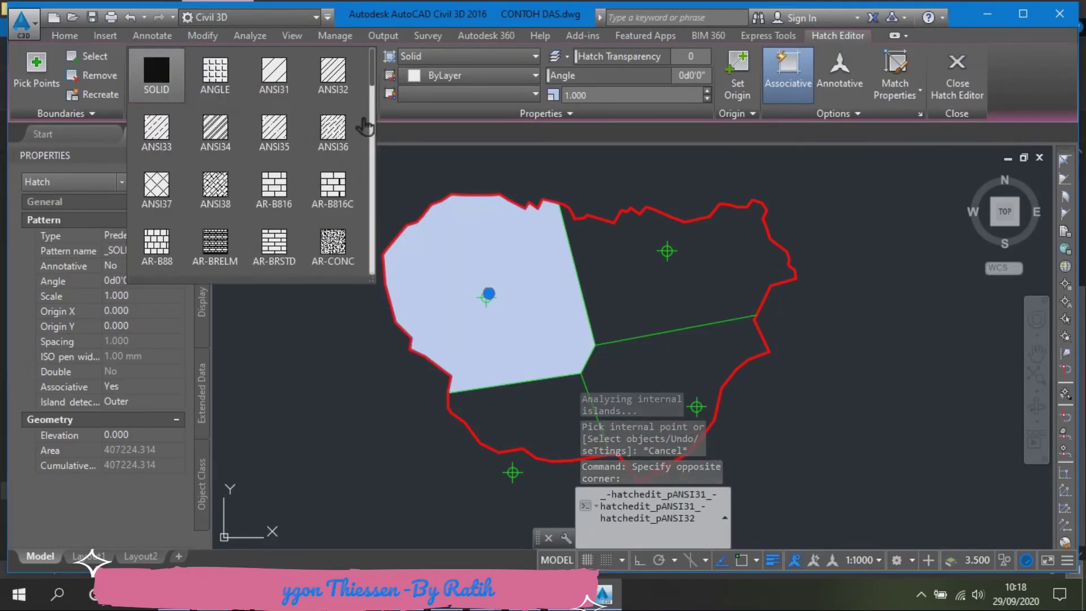
pyautogui.click(275, 186)
pyautogui.press('Escape')
# Set the scale of the western polygon's brick hatch to 0.2
pyautogui.click(444, 250)
pyautogui.click(437, 256)
pyautogui.click(395, 364)
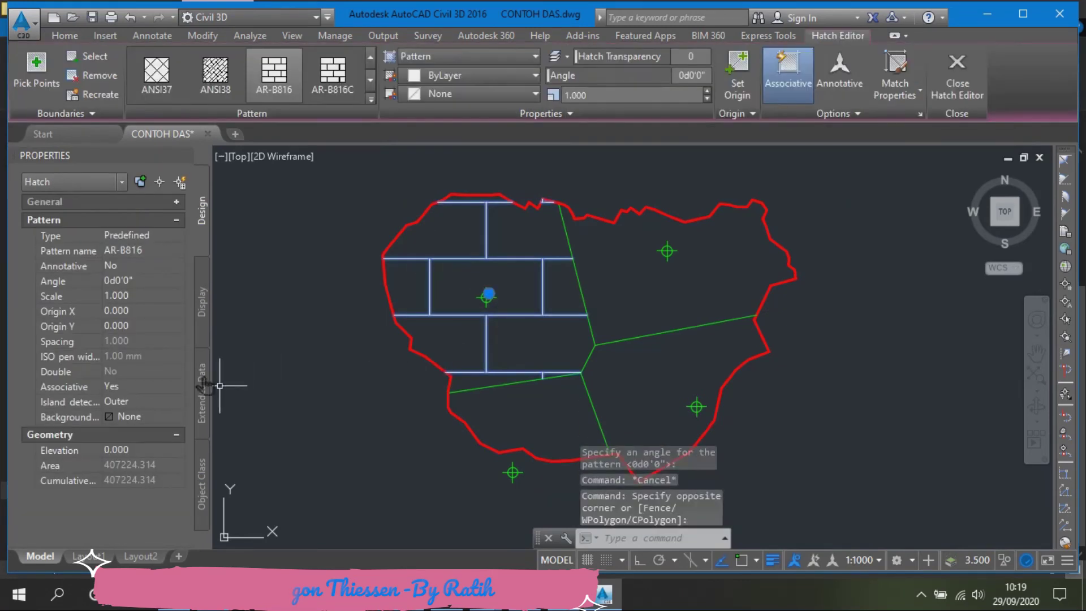
pyautogui.click(160, 300)
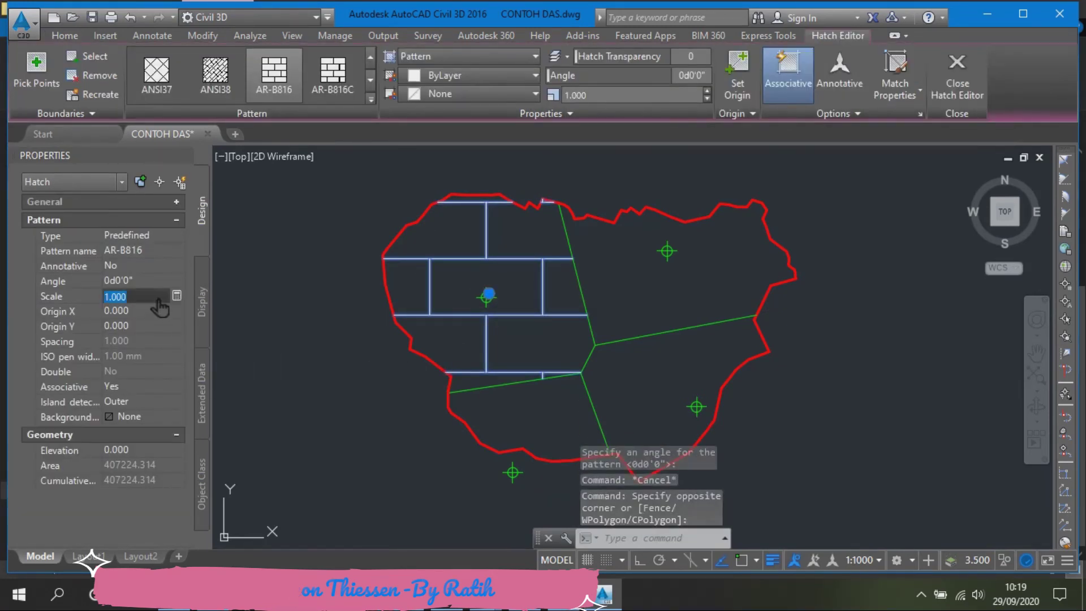
pyautogui.click(175, 307)
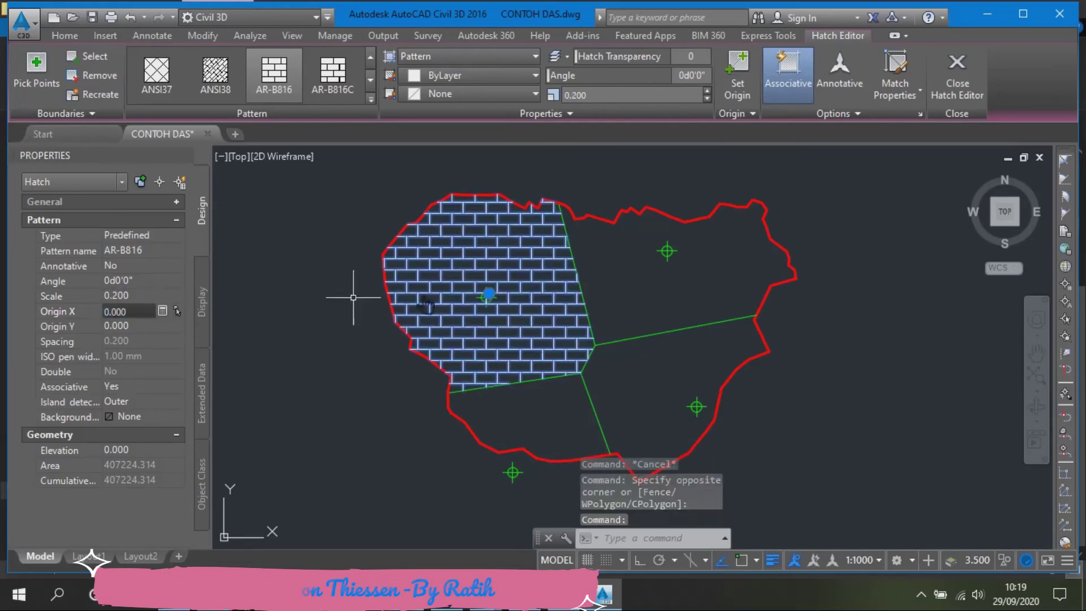
pyautogui.press('Escape')
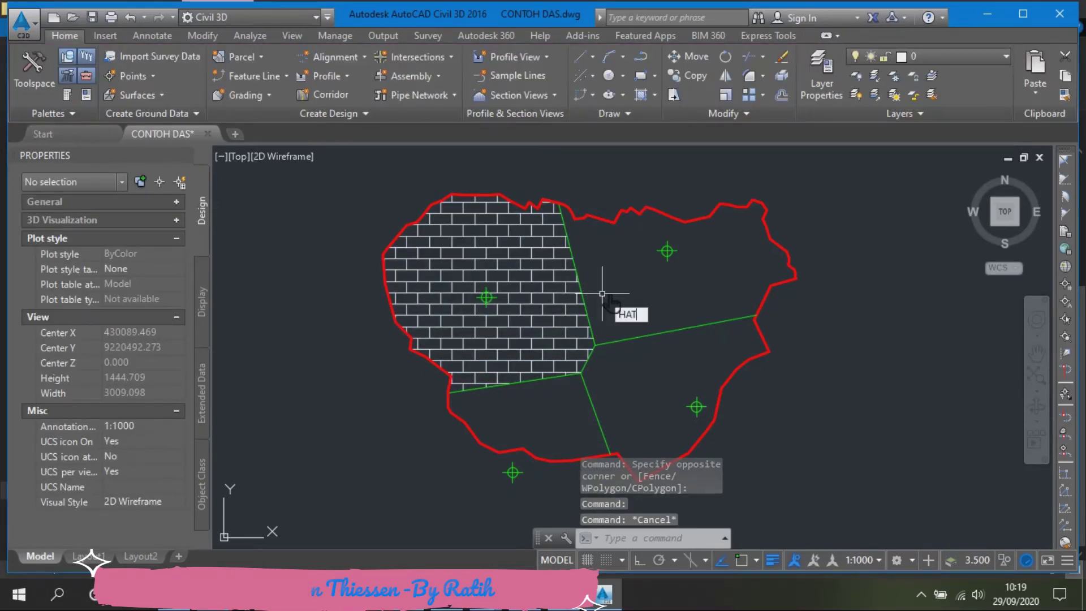
# Hatch the northeastern Thiessen polygon and change its hatch pattern to ANSI37
pyautogui.press('Return')
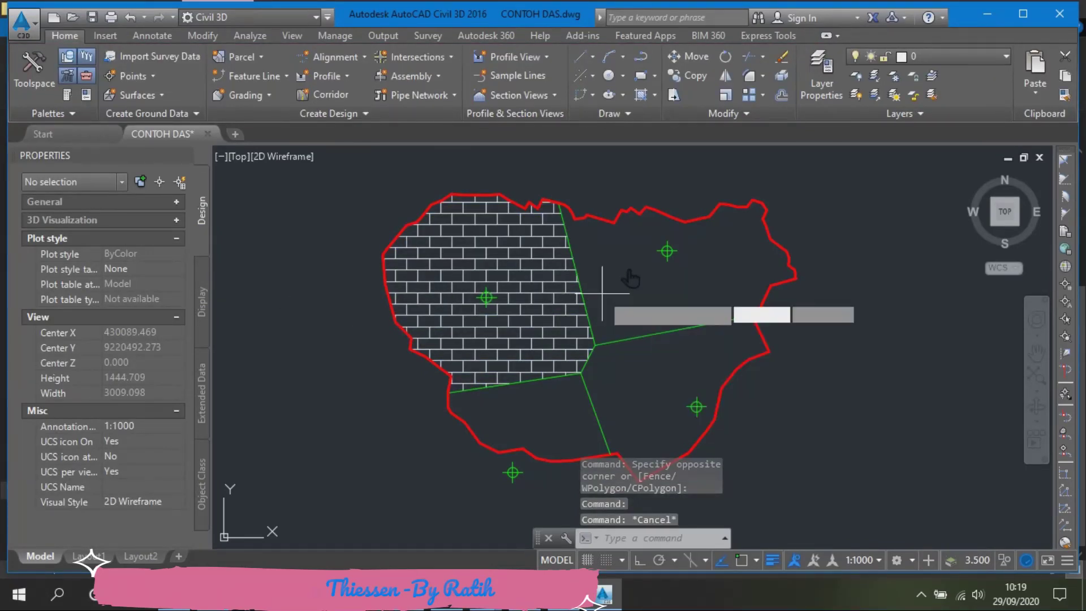
pyautogui.click(641, 294)
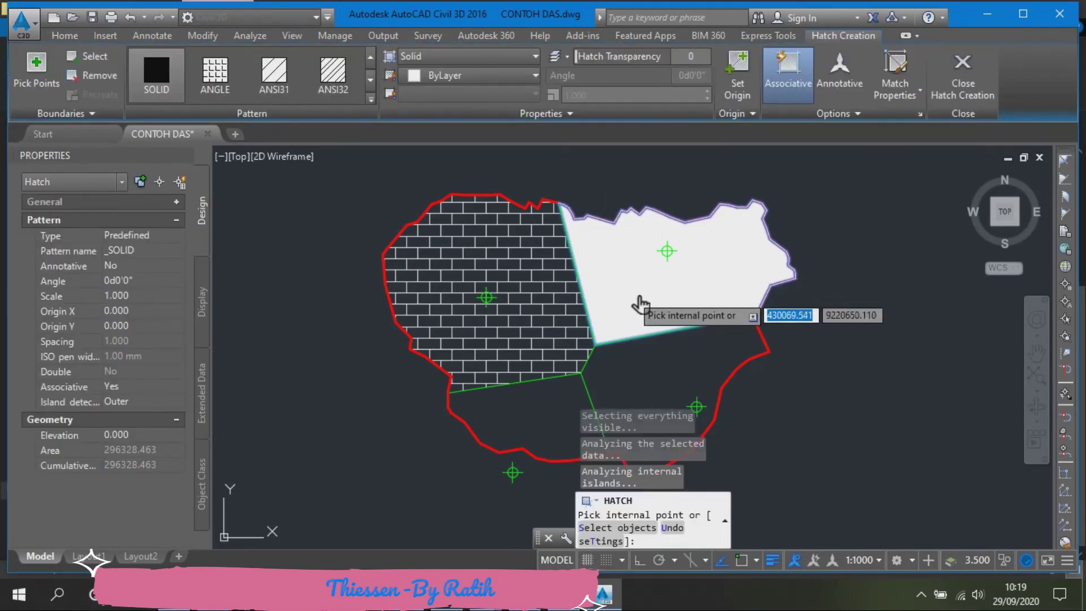
pyautogui.press('Return')
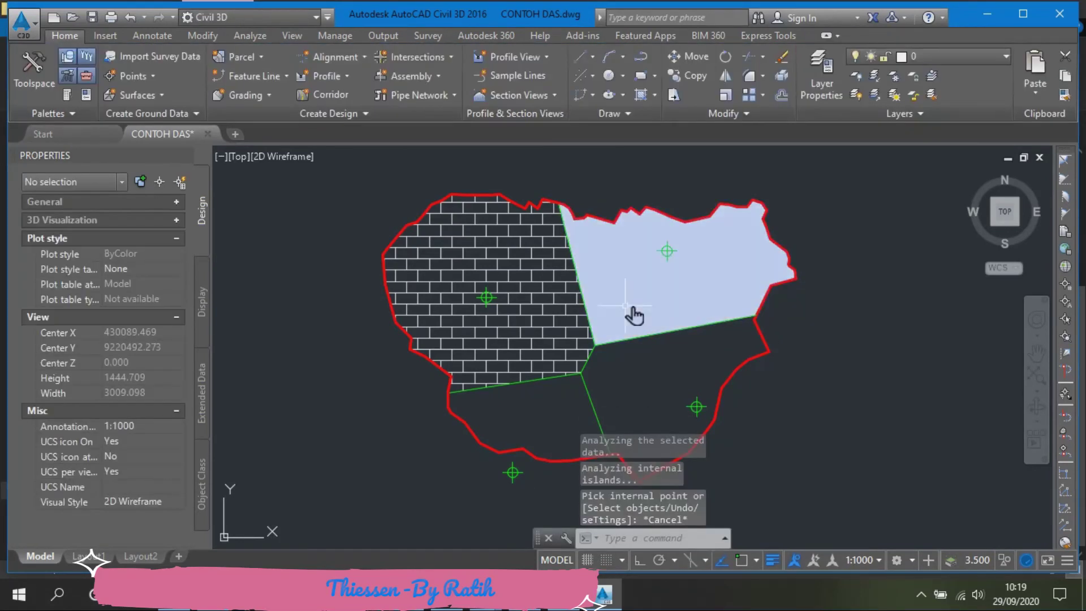
pyautogui.click(624, 305)
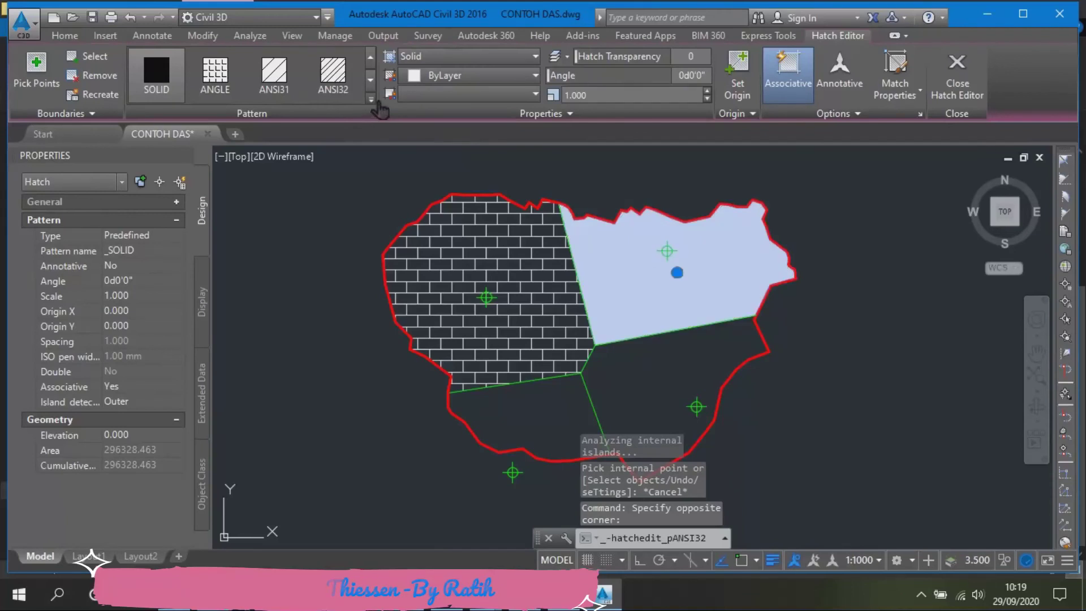
pyautogui.click(372, 101)
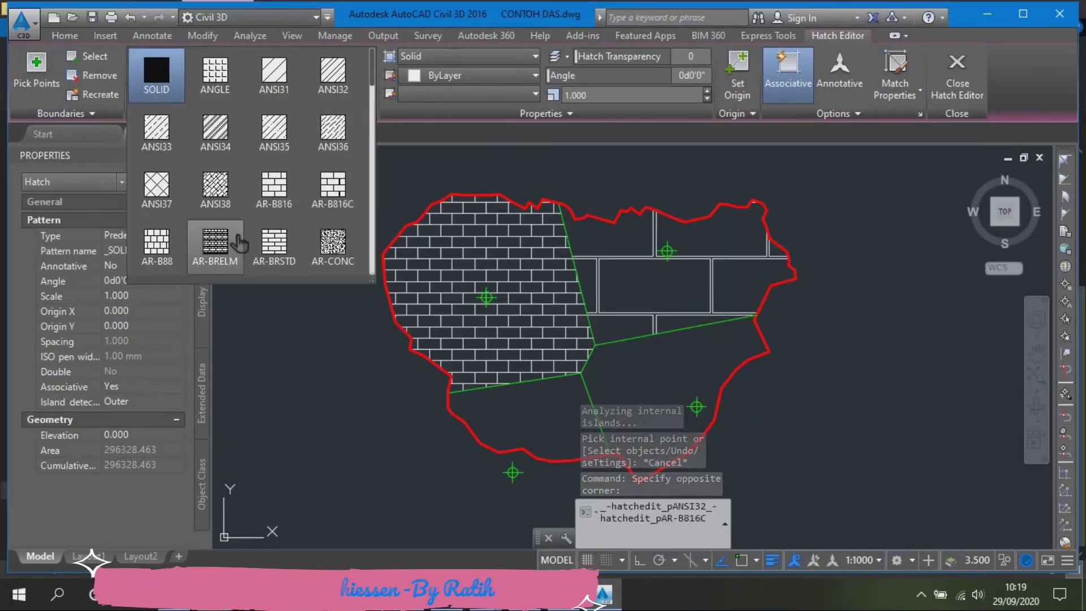
pyautogui.click(156, 186)
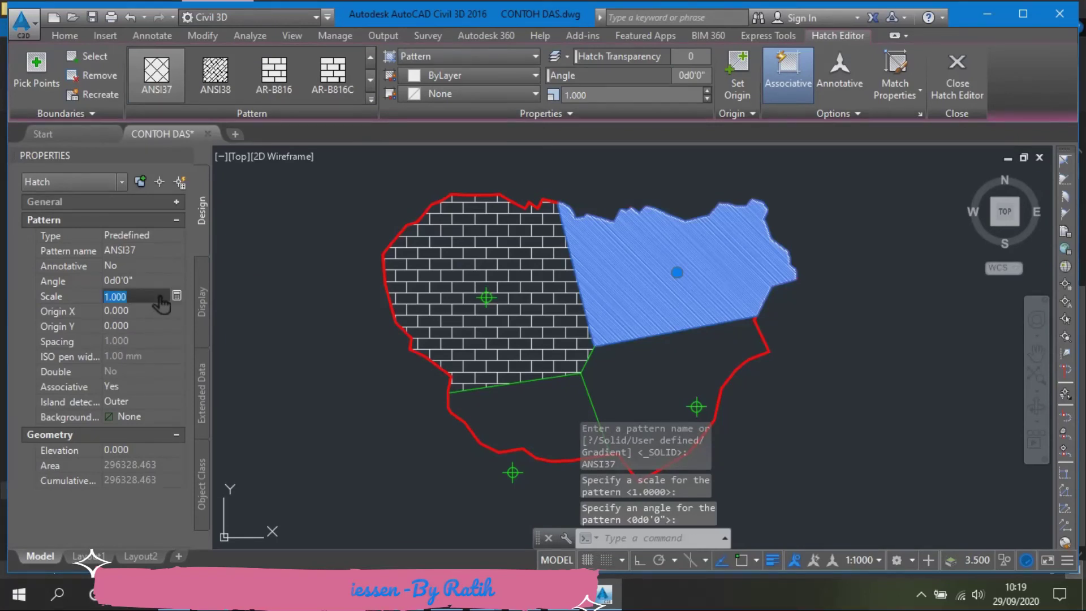
# Set the scale of the northeastern polygon's ANSI37 hatch to 5
pyautogui.write('5')
pyautogui.press('Tab')
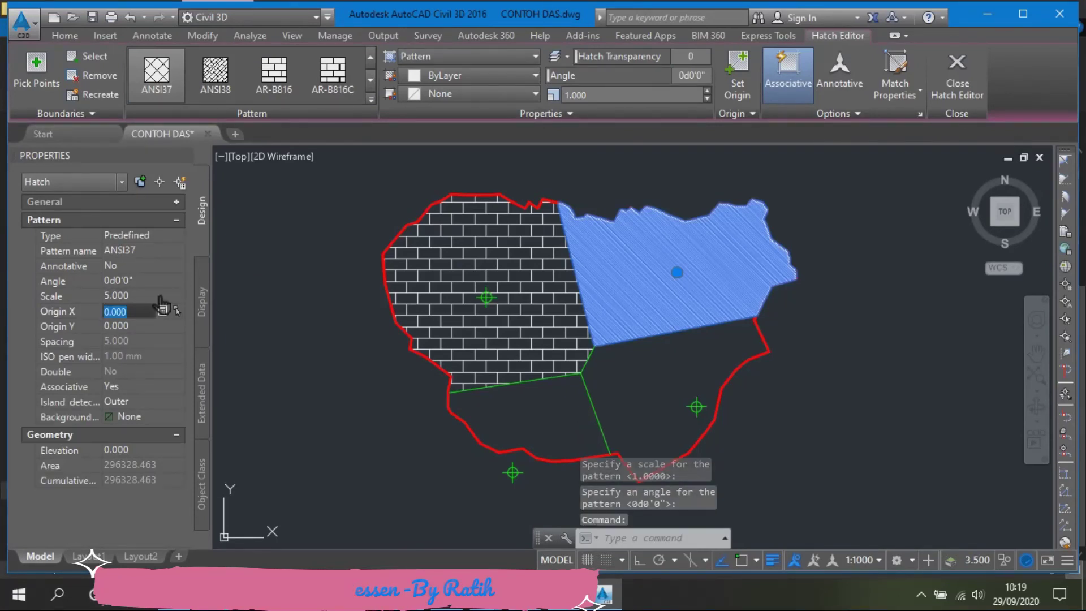
pyautogui.press('Escape')
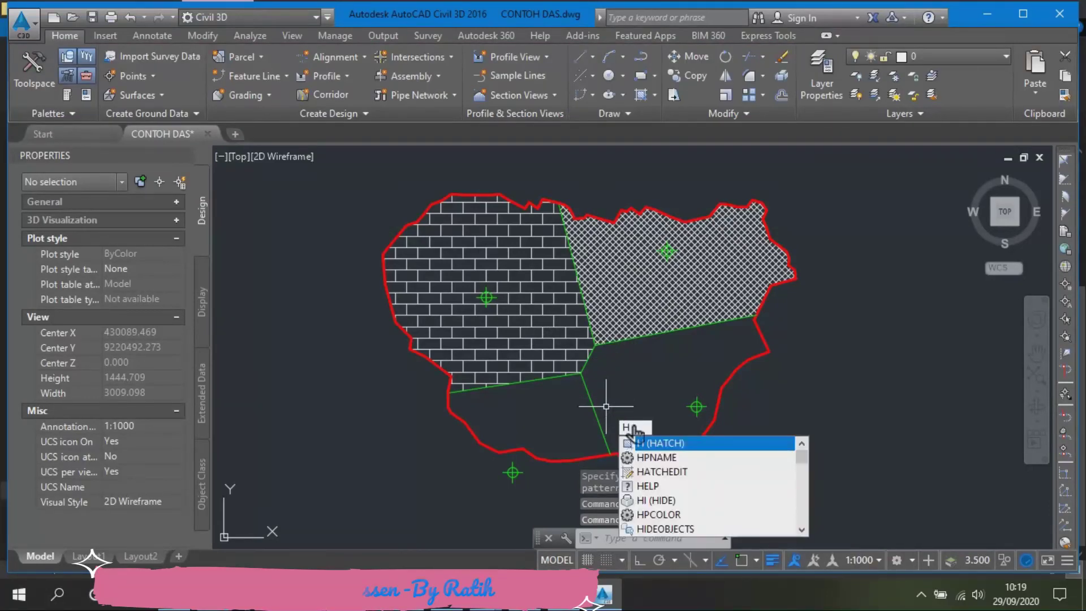
# Fill the southeastern Thiessen polygon of the watershed with a solid hatch
pyautogui.press('Return')
pyautogui.click(645, 390)
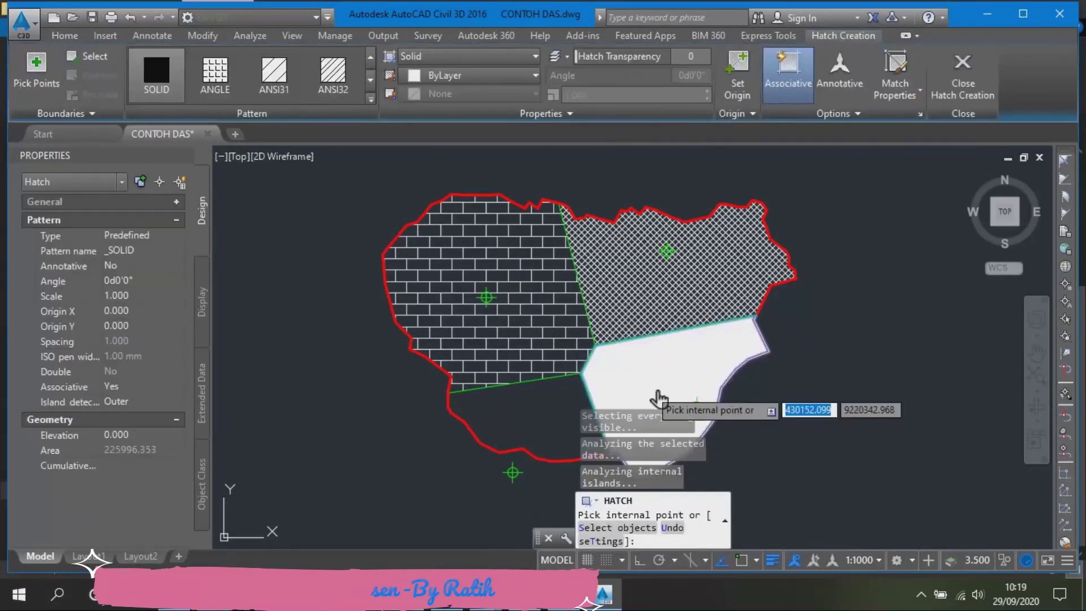
pyautogui.press('Return')
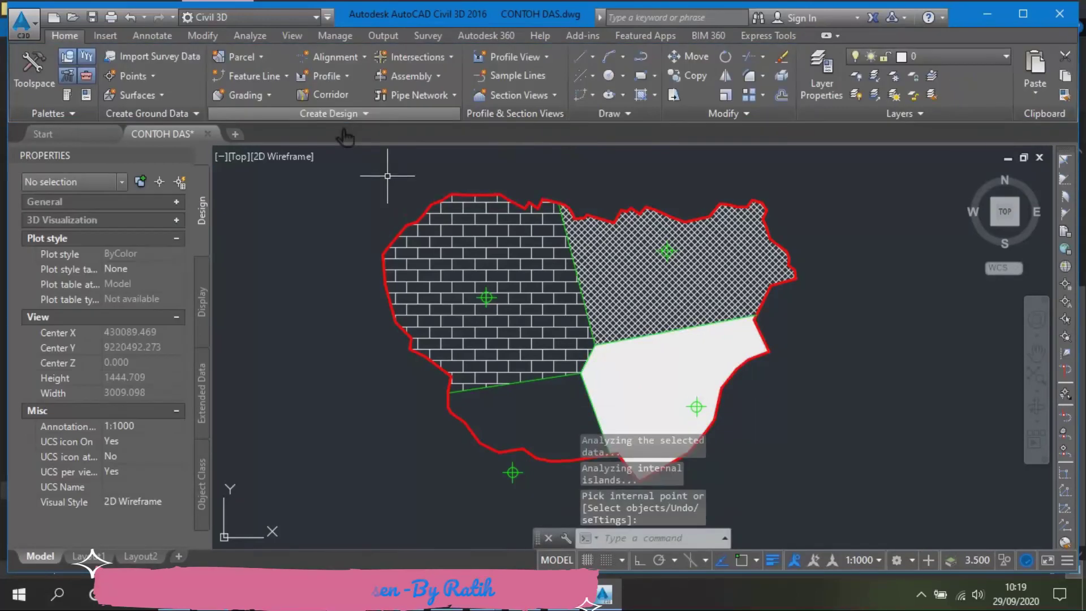
# Change the southeastern polygon's hatch pattern to ANGLE and set its scale to 5
pyautogui.click(674, 400)
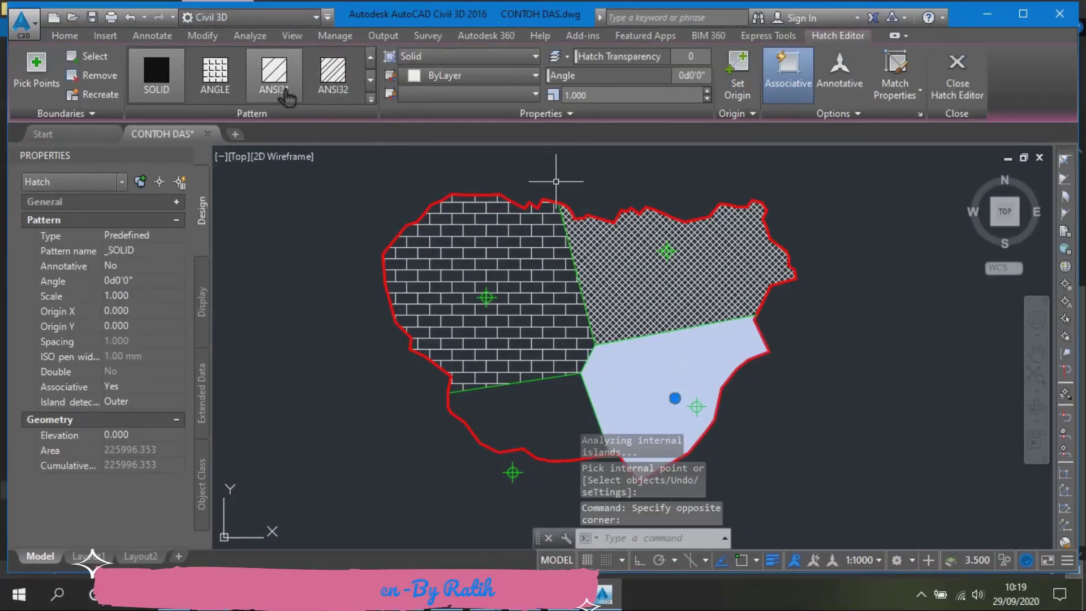
pyautogui.click(373, 100)
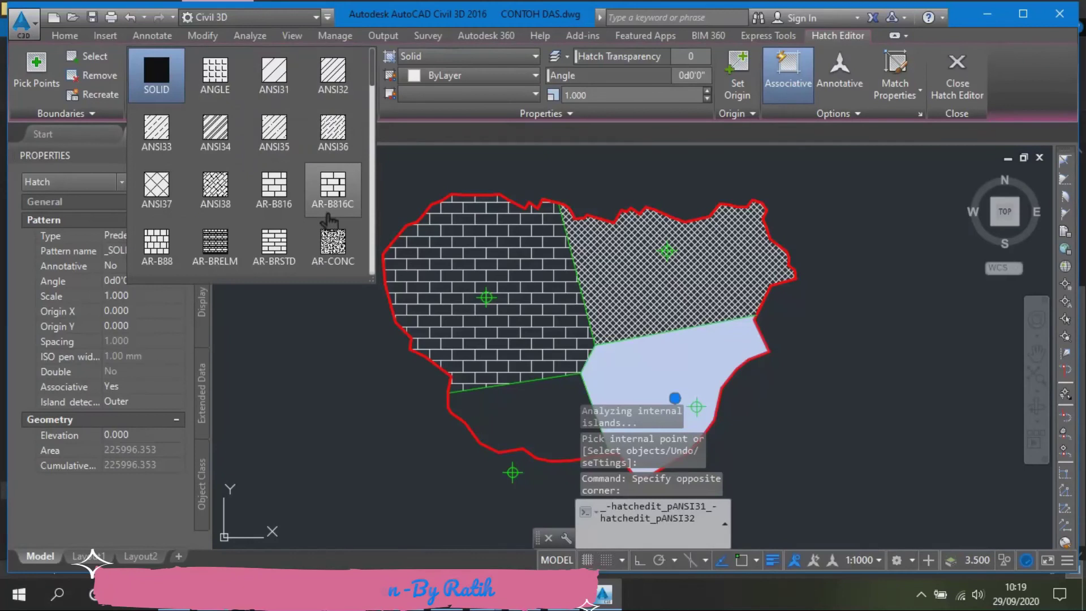
pyautogui.click(216, 80)
pyautogui.click(151, 305)
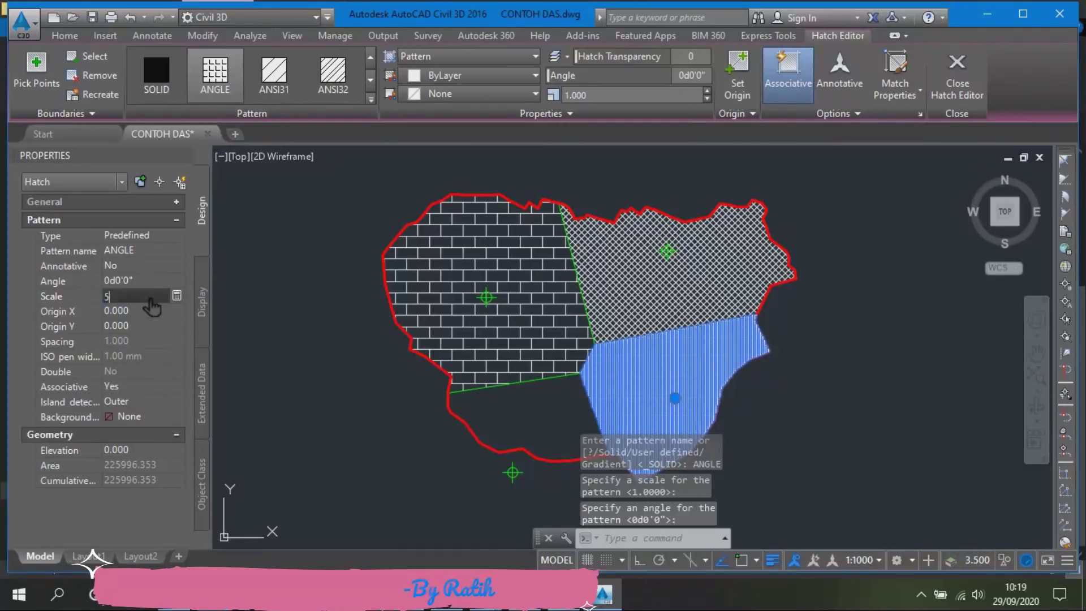
pyautogui.press('Tab')
pyautogui.press('Escape')
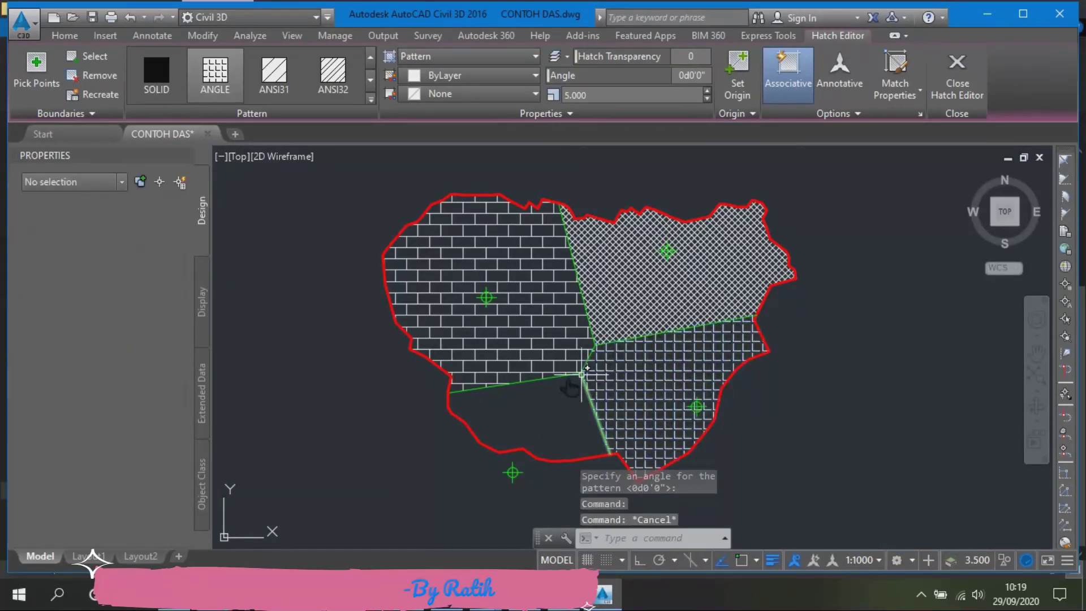
# Fill the remaining southwestern Thiessen polygon with a solid hatch
pyautogui.write('HA')
pyautogui.press('Return')
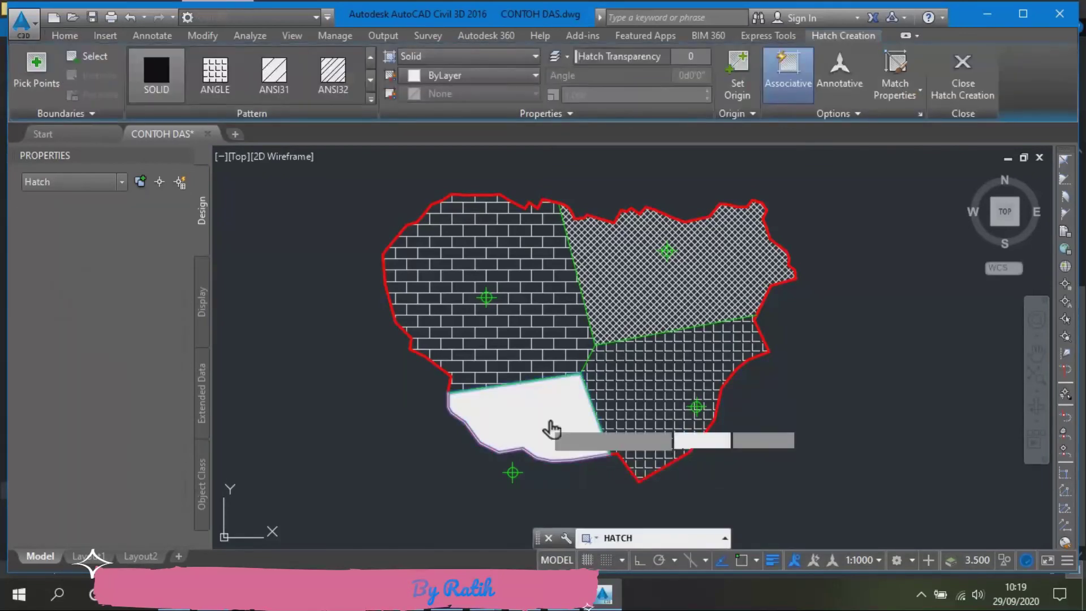
pyautogui.click(544, 428)
pyautogui.press('Return')
# Change the southwestern polygon's hatch pattern to ANSI32 and set its scale to 2
pyautogui.click(531, 415)
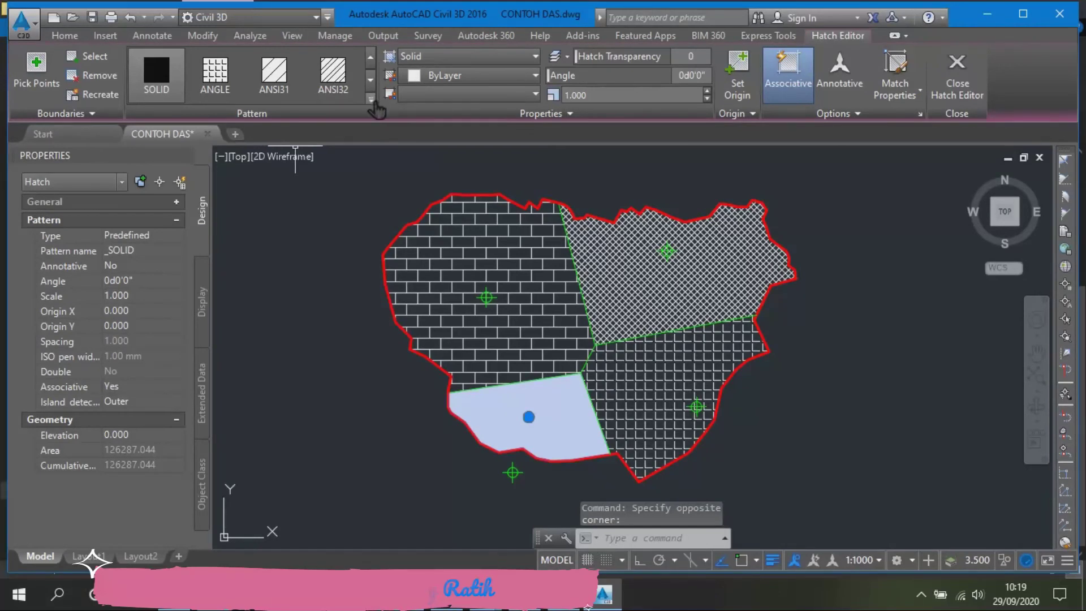
pyautogui.click(372, 100)
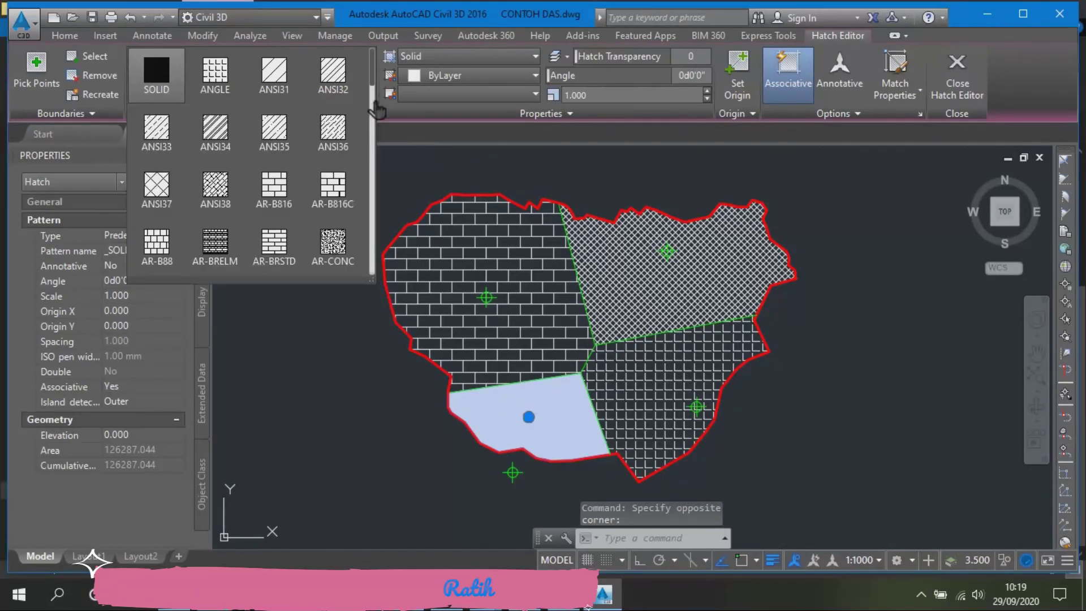
pyautogui.click(338, 85)
pyautogui.click(164, 298)
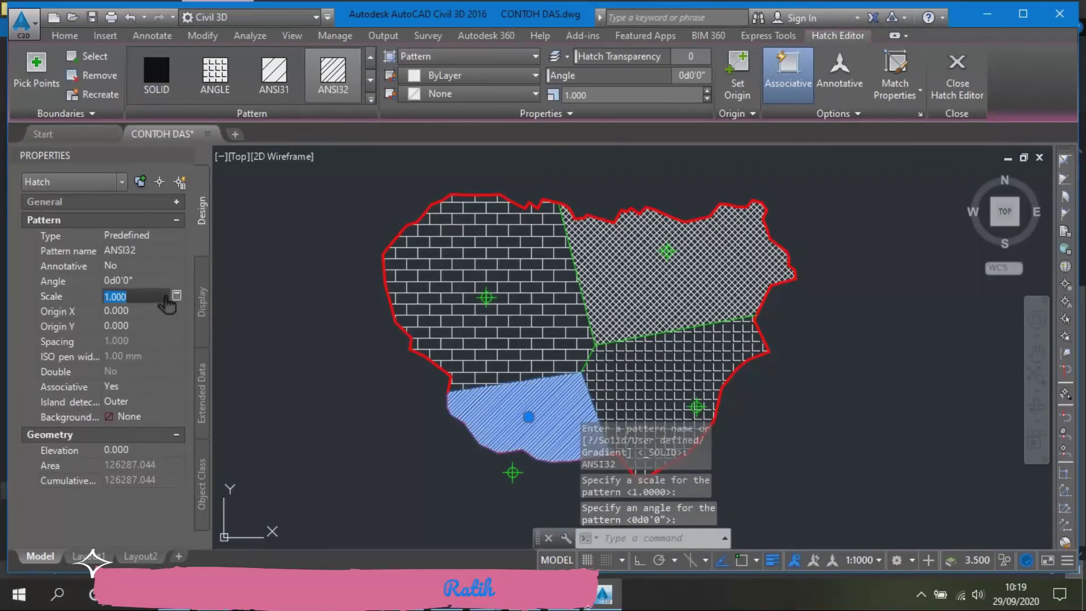
pyautogui.write('2')
pyautogui.press('Tab')
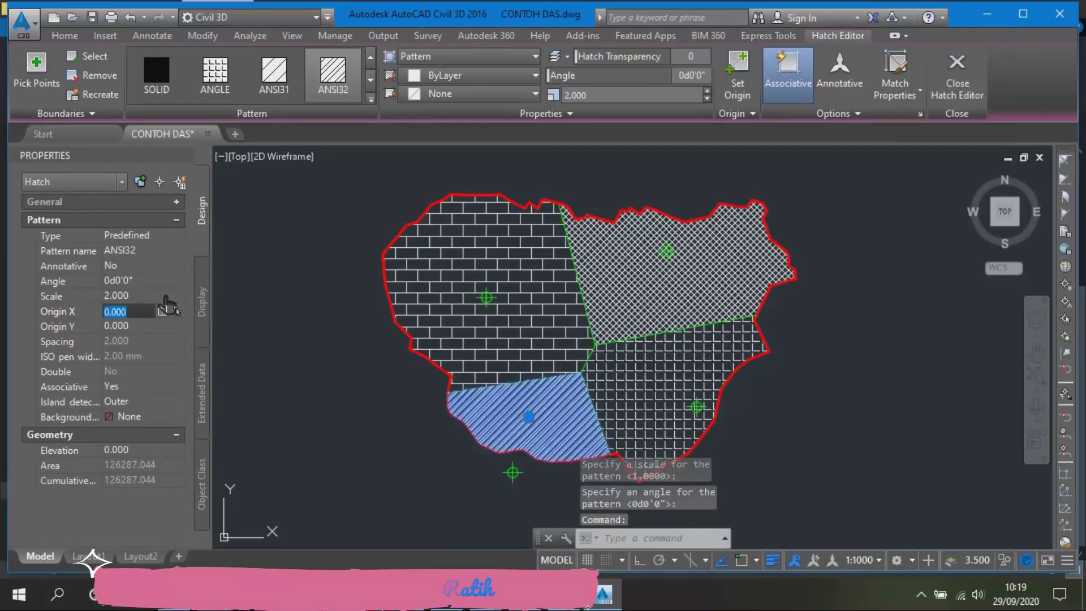
# Increase the scale of the southwestern polygon's ANSI32 hatch to 5
pyautogui.click(177, 296)
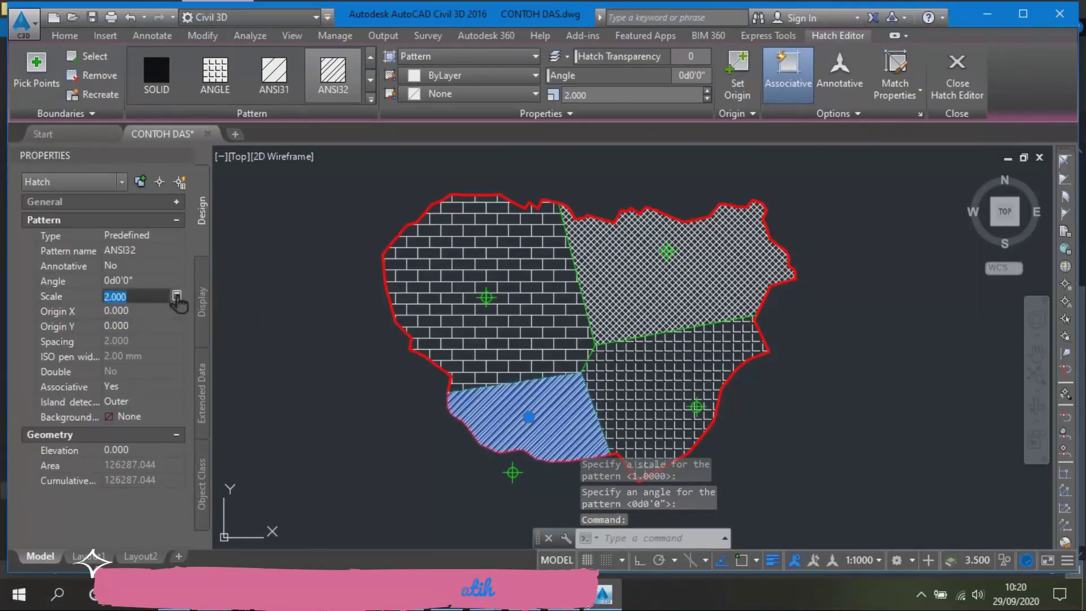
pyautogui.press('BackSpace')
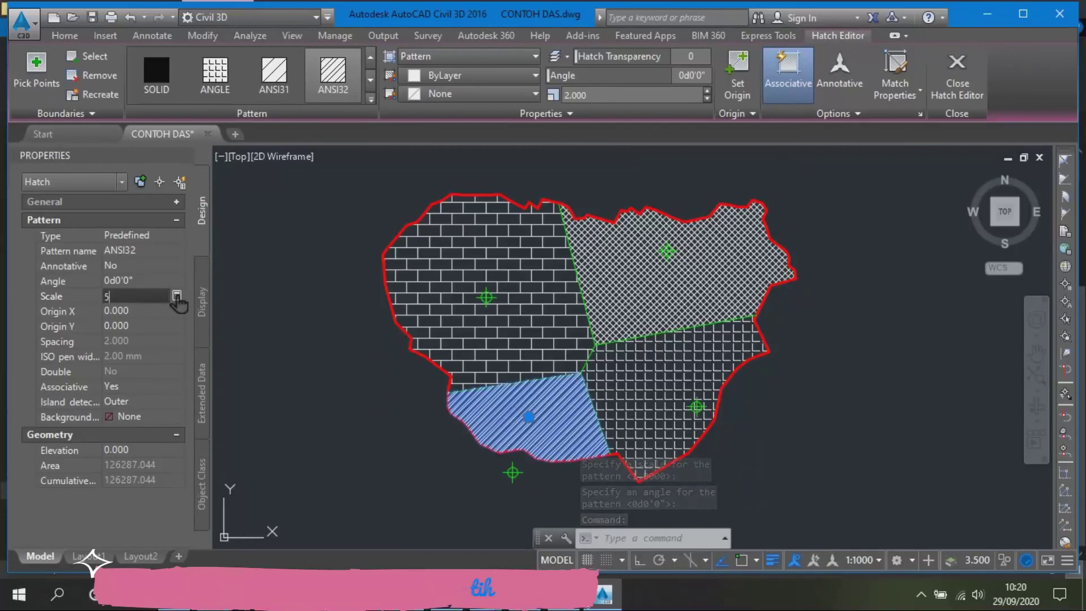
pyautogui.click(135, 311)
pyautogui.scroll(-2, 554, 322)
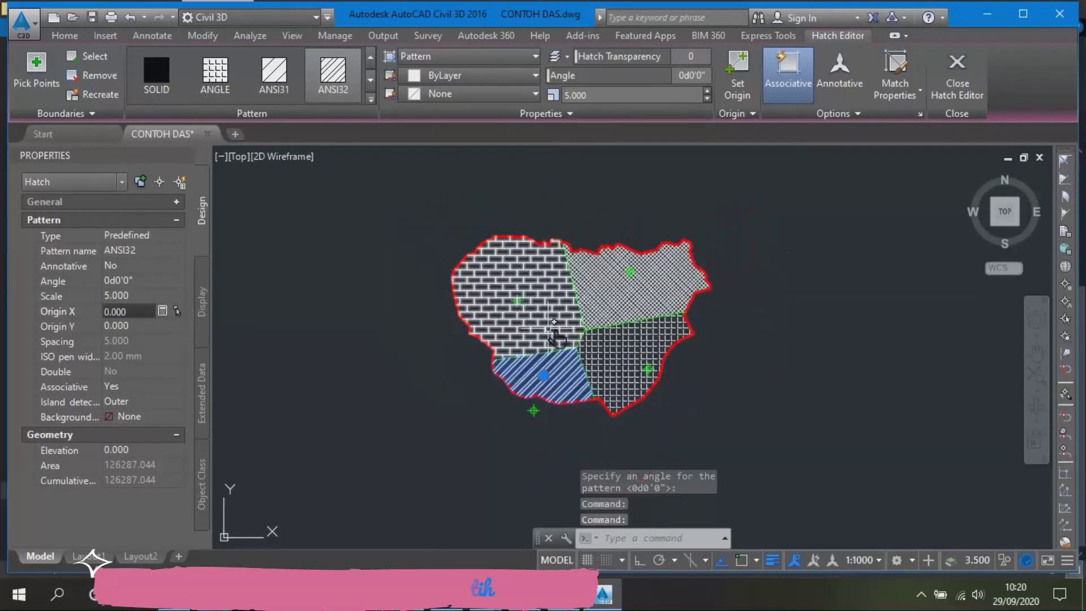
pyautogui.scroll(2, 554, 322)
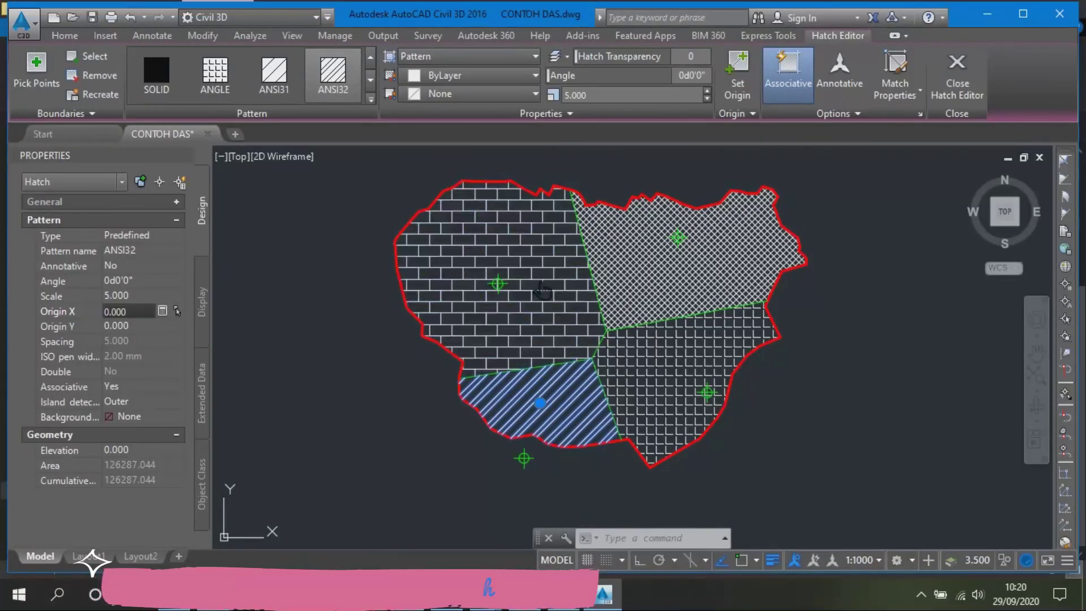
# Examine the area of each Thiessen polygon's hatch one by one: western, northeastern, southeastern and southwestern
pyautogui.click(498, 282)
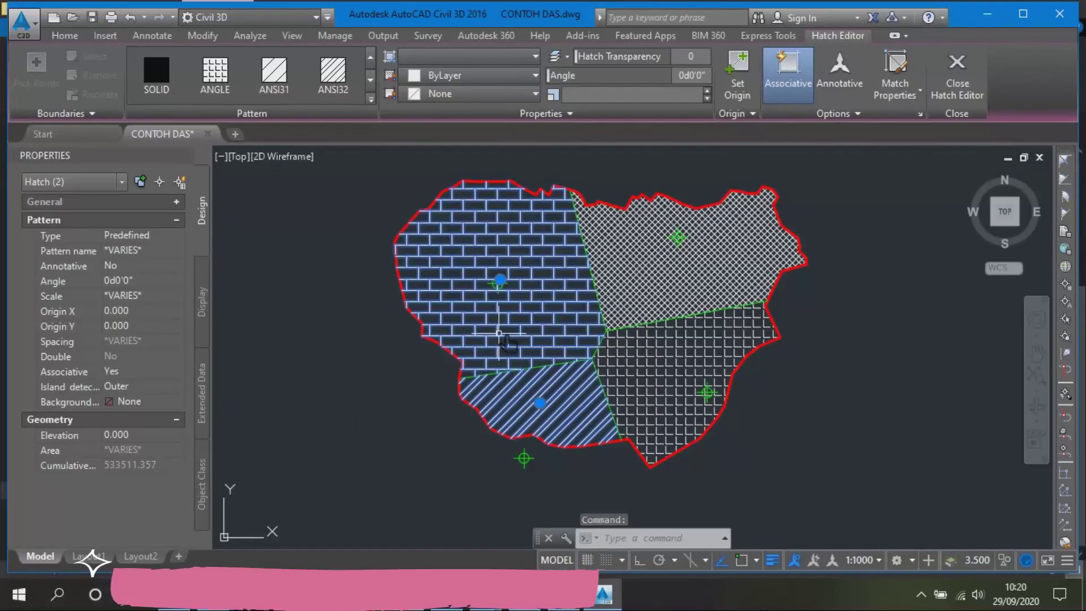
pyautogui.press('Escape')
pyautogui.click(520, 312)
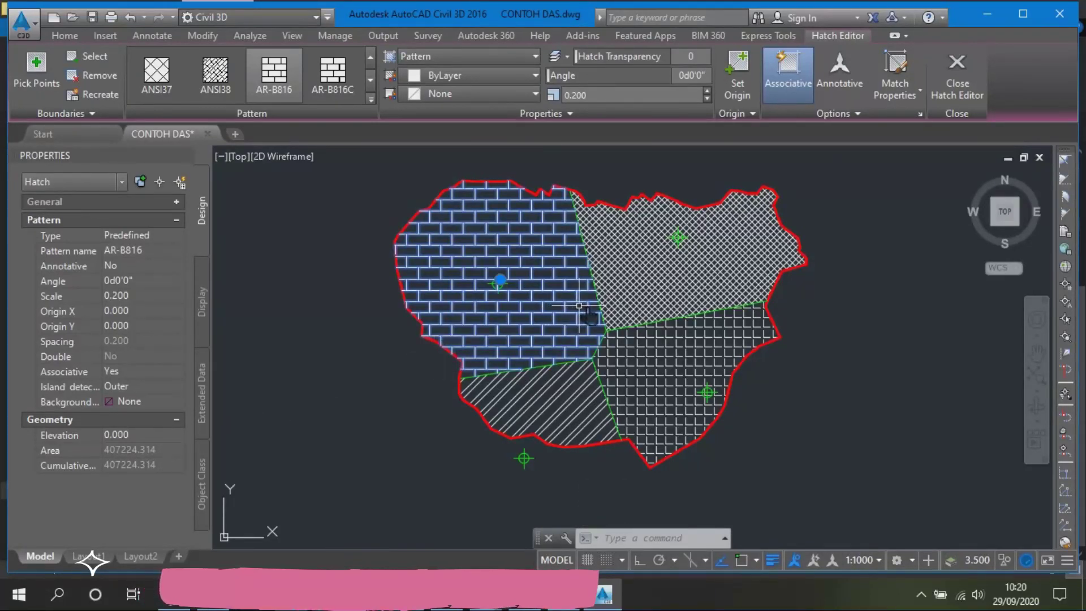
pyautogui.click(656, 286)
pyautogui.press('Escape')
pyautogui.click(655, 284)
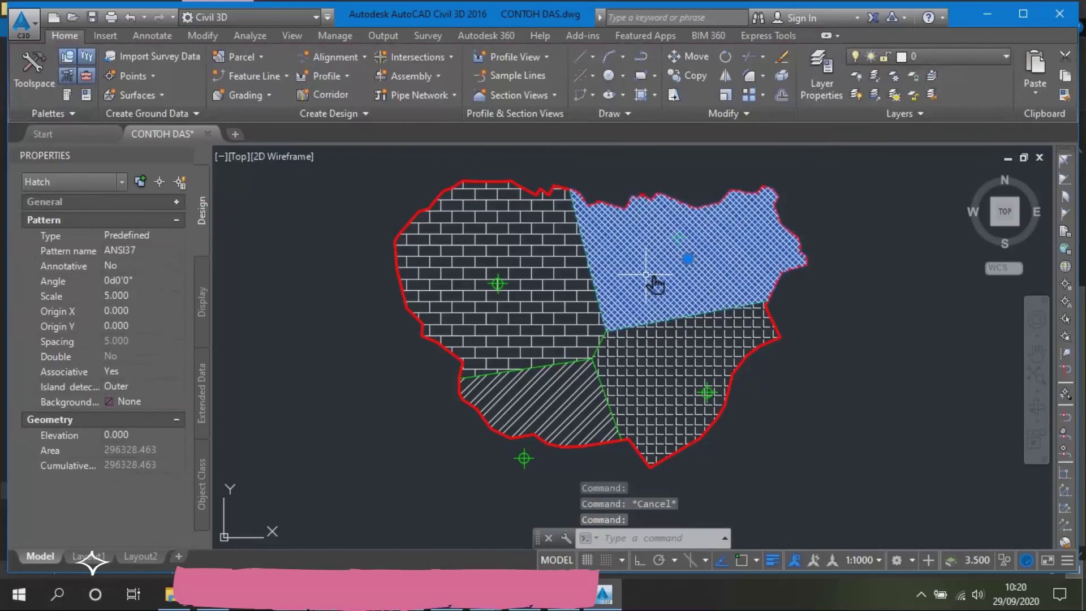
pyautogui.press('Escape')
pyautogui.click(645, 390)
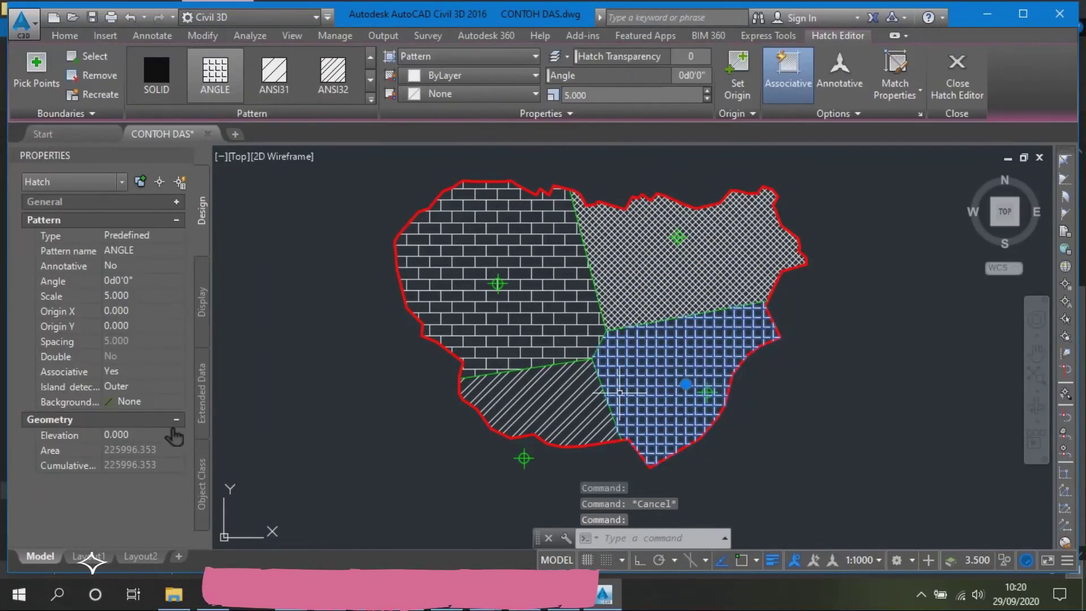
pyautogui.press('Escape')
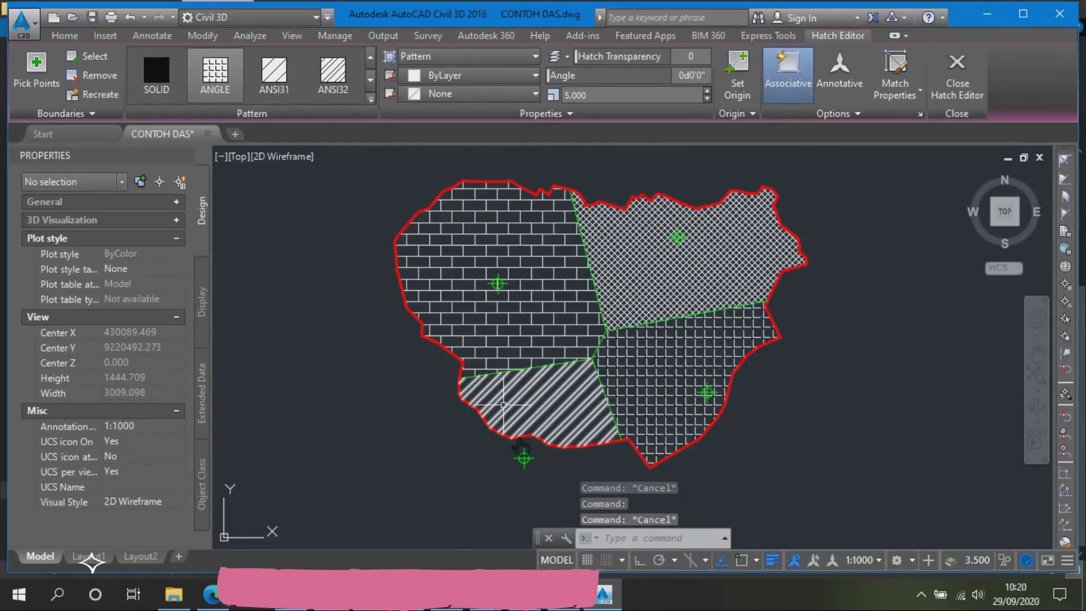
pyautogui.click(526, 432)
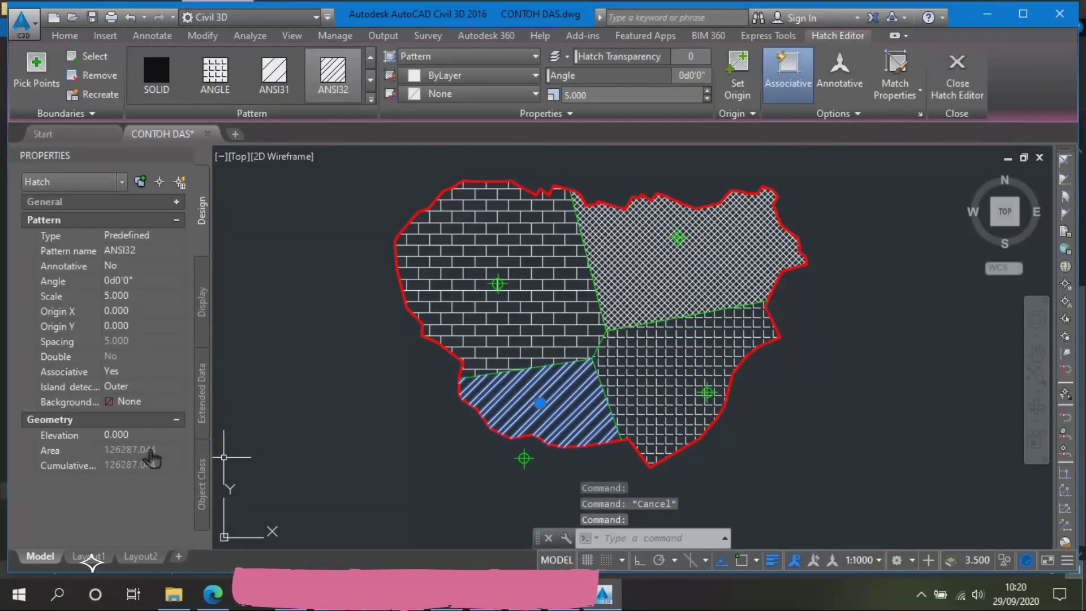
pyautogui.press('Escape')
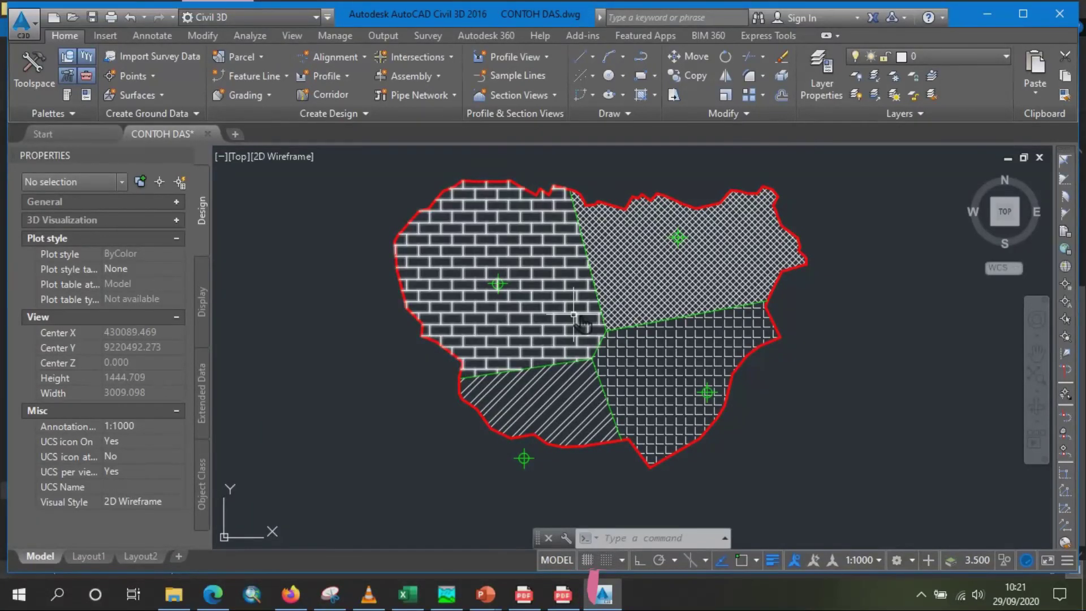
pyautogui.moveTo(564, 346)
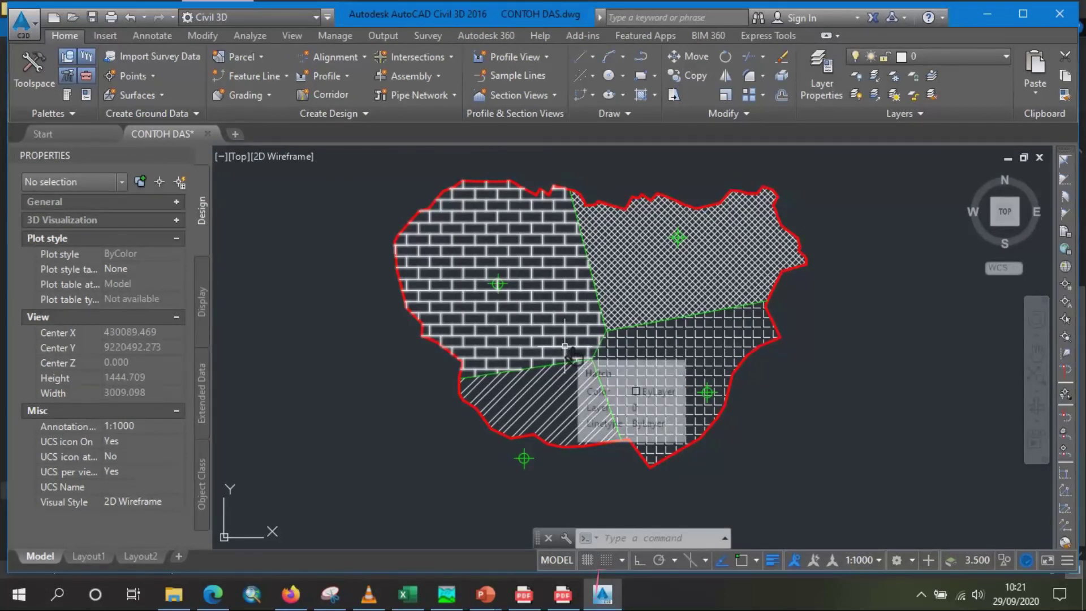